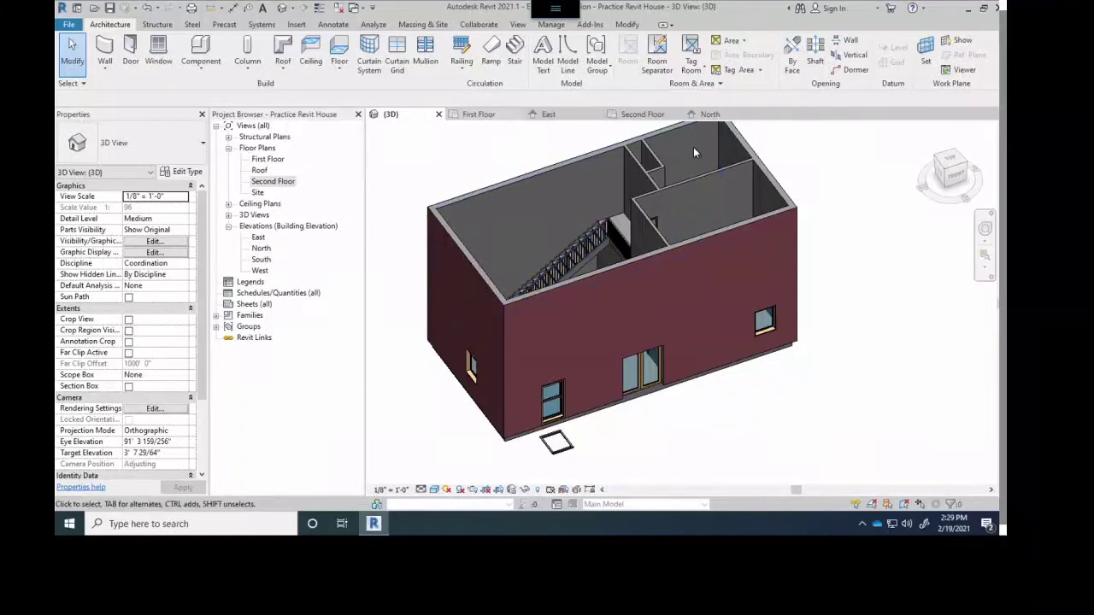
# Step: Open the Second Floor plan
pyautogui.click(623, 115)
pyautogui.scroll(-6, 765, 244)
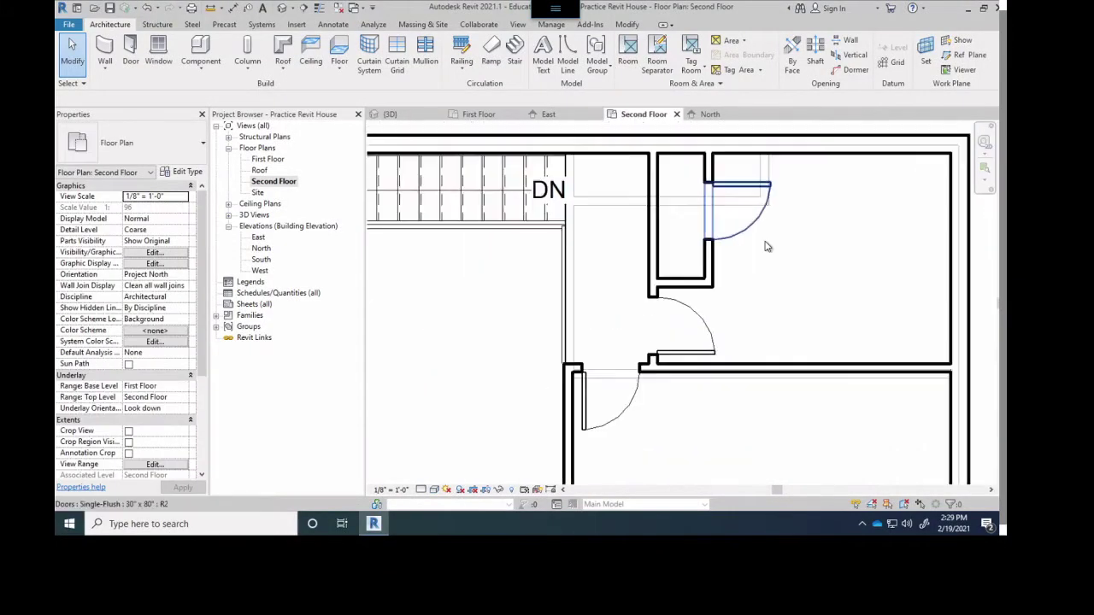
pyautogui.scroll(5, 770, 291)
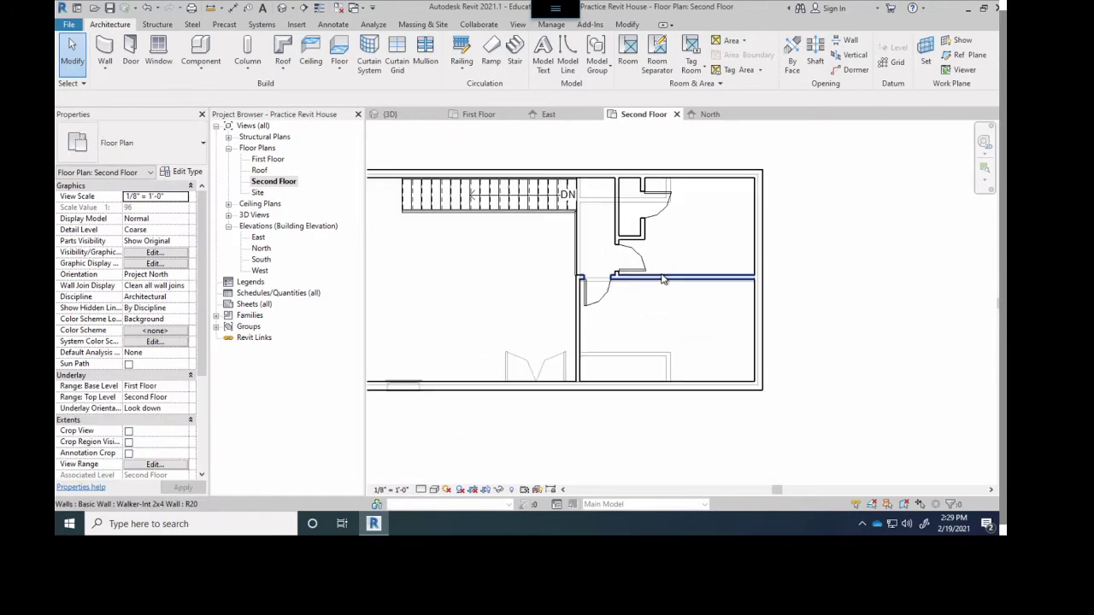
# Step: Place Fixed 36" x 48" windows along the top, right and bottom exterior walls
pyautogui.click(158, 51)
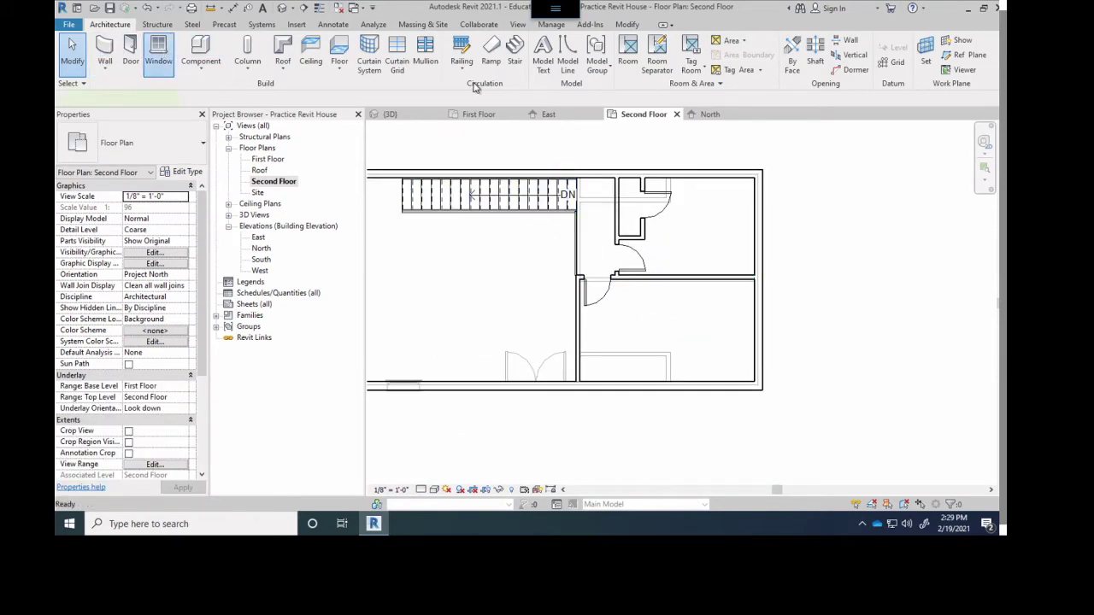
pyautogui.click(706, 177)
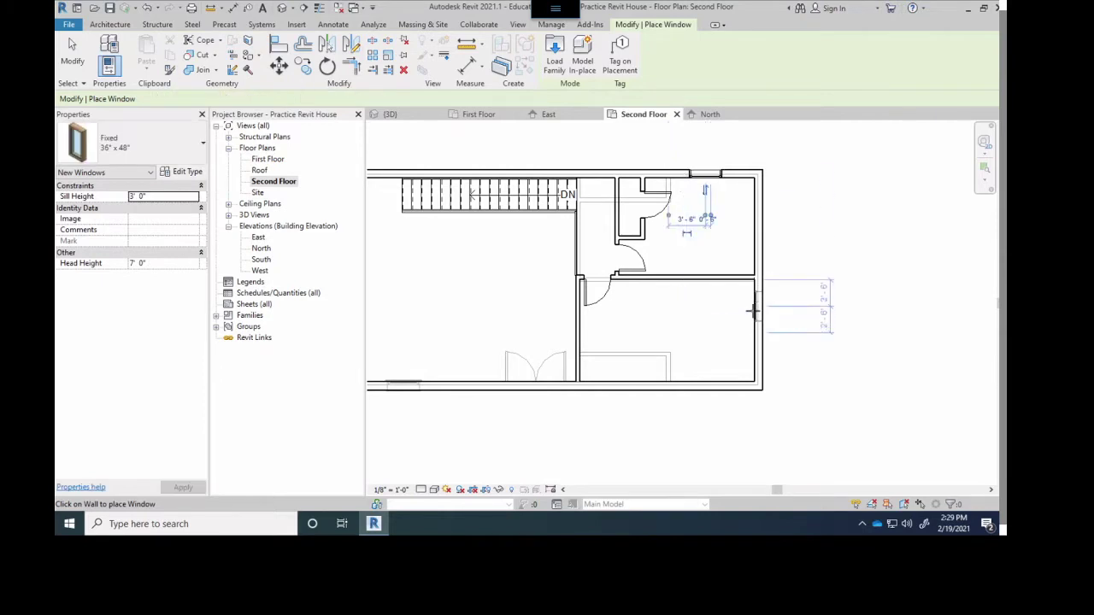
pyautogui.click(706, 367)
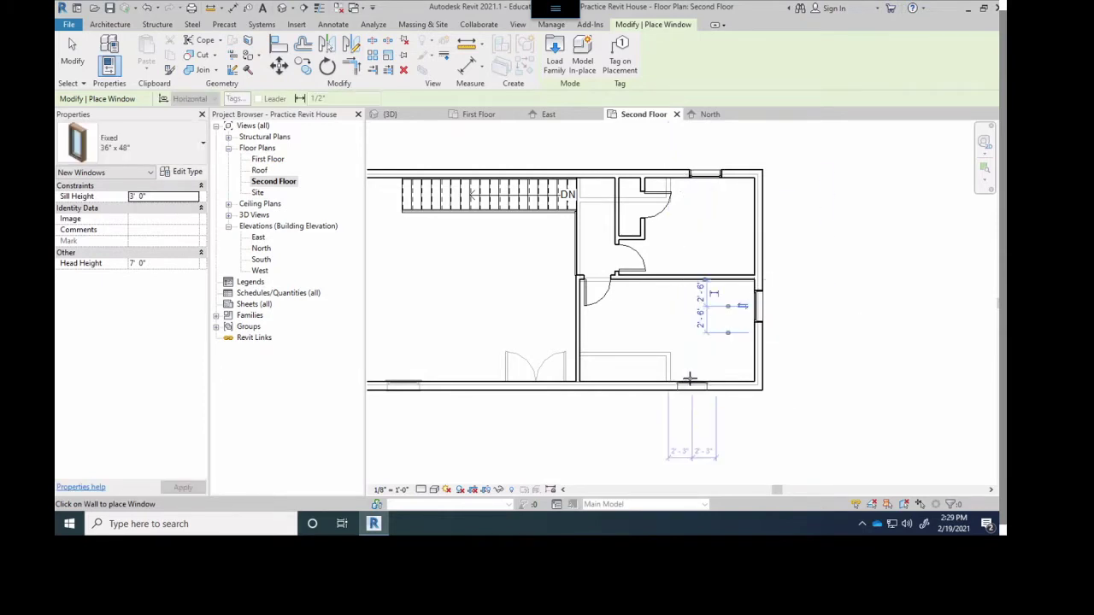
pyautogui.click(623, 383)
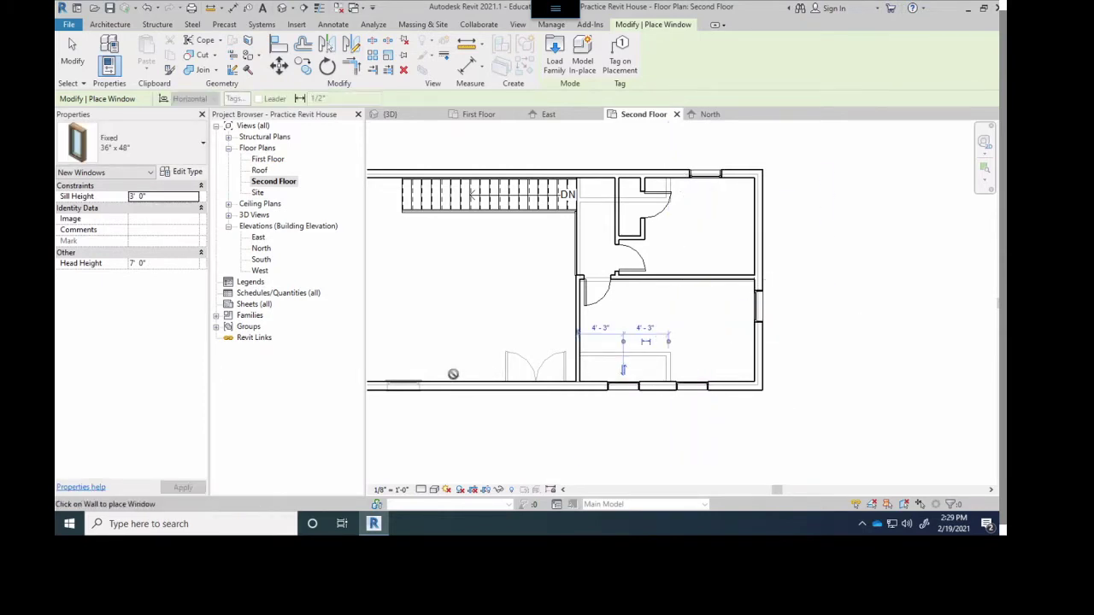
pyautogui.click(535, 382)
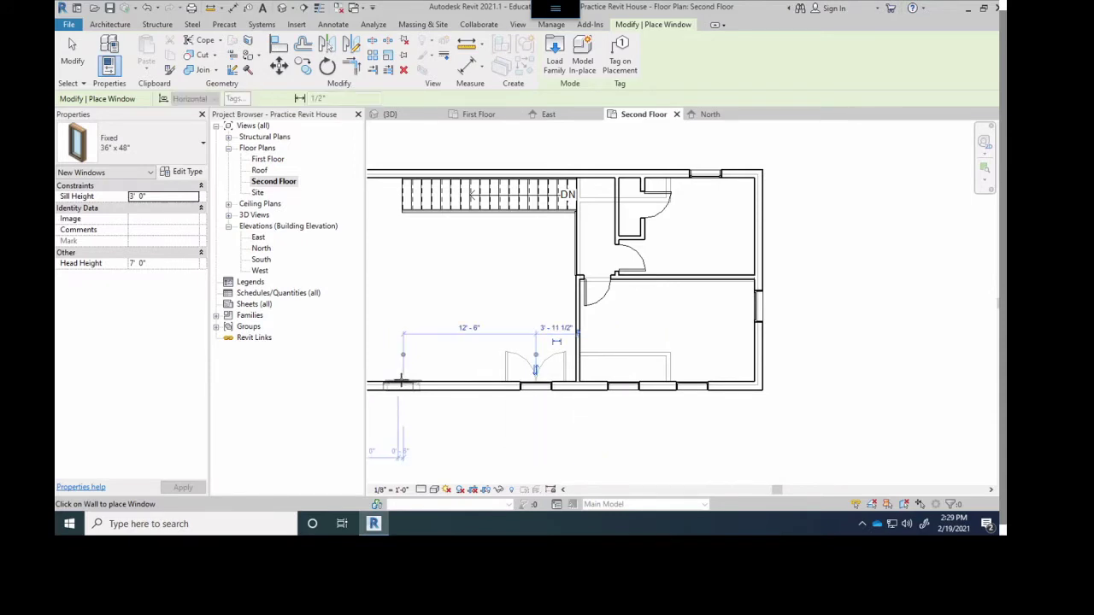
pyautogui.moveTo(442, 283); pyautogui.dragTo(588, 308, button='middle')
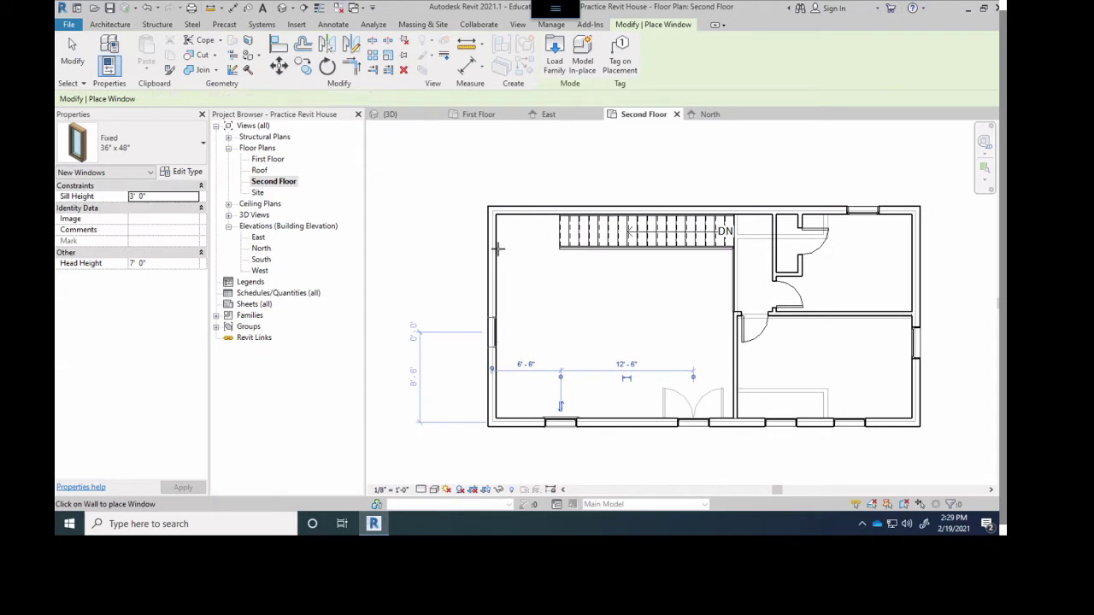
pyautogui.click(528, 213)
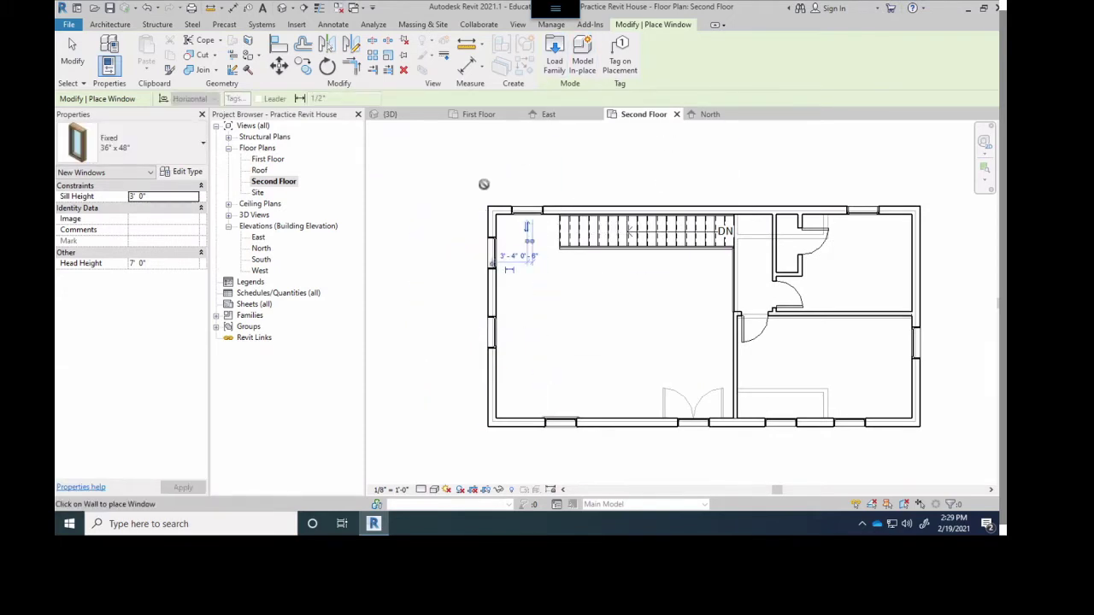
# Step: Switch to the {3D} view and orbit to inspect the new second-floor windows
pyautogui.click(389, 113)
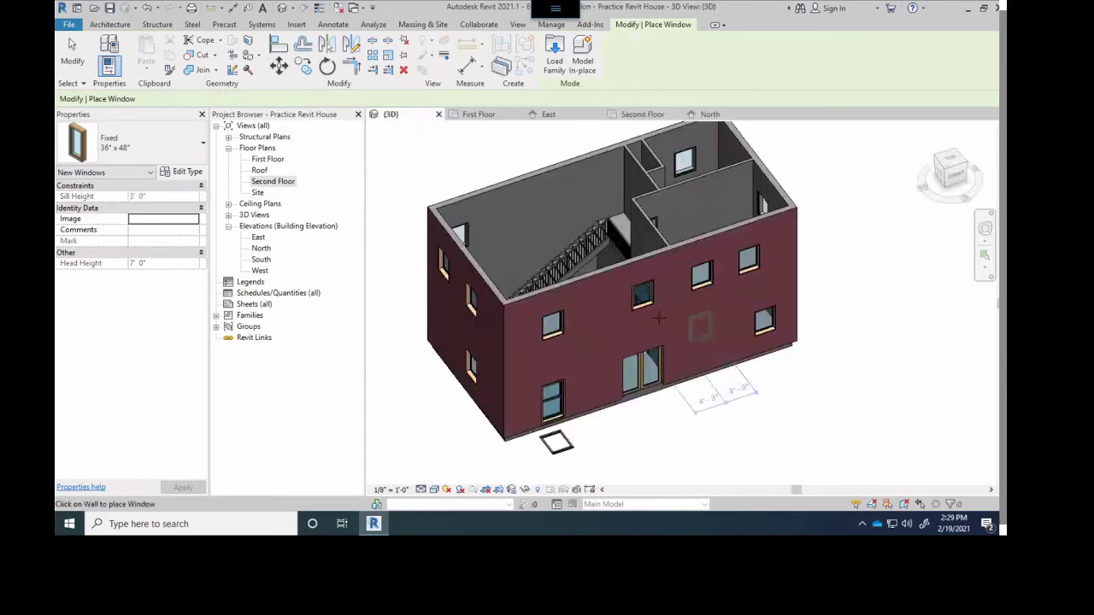
pyautogui.scroll(-2, 655, 329)
pyautogui.keyDown('shift'); pyautogui.moveTo(655, 329); pyautogui.dragTo(585, 331, button='middle'); pyautogui.keyUp('shift')
pyautogui.scroll(3, 585, 331)
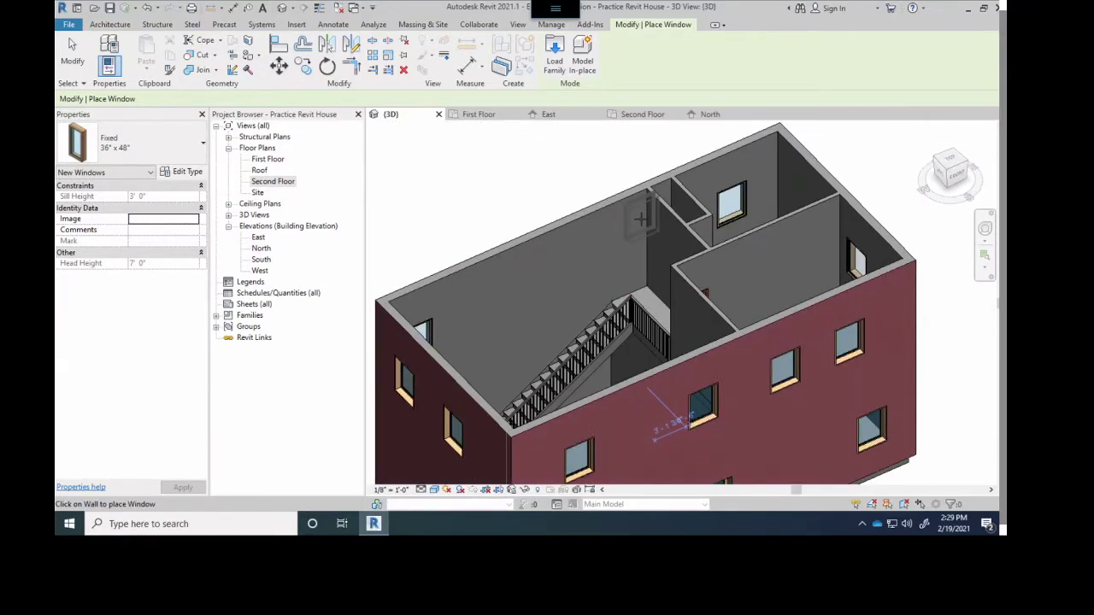
pyautogui.scroll(-2, 657, 331)
pyautogui.keyDown('shift'); pyautogui.moveTo(641, 219); pyautogui.dragTo(582, 257, button='middle'); pyautogui.keyUp('shift')
pyautogui.scroll(5, 530, 269)
pyautogui.scroll(-3, 705, 322)
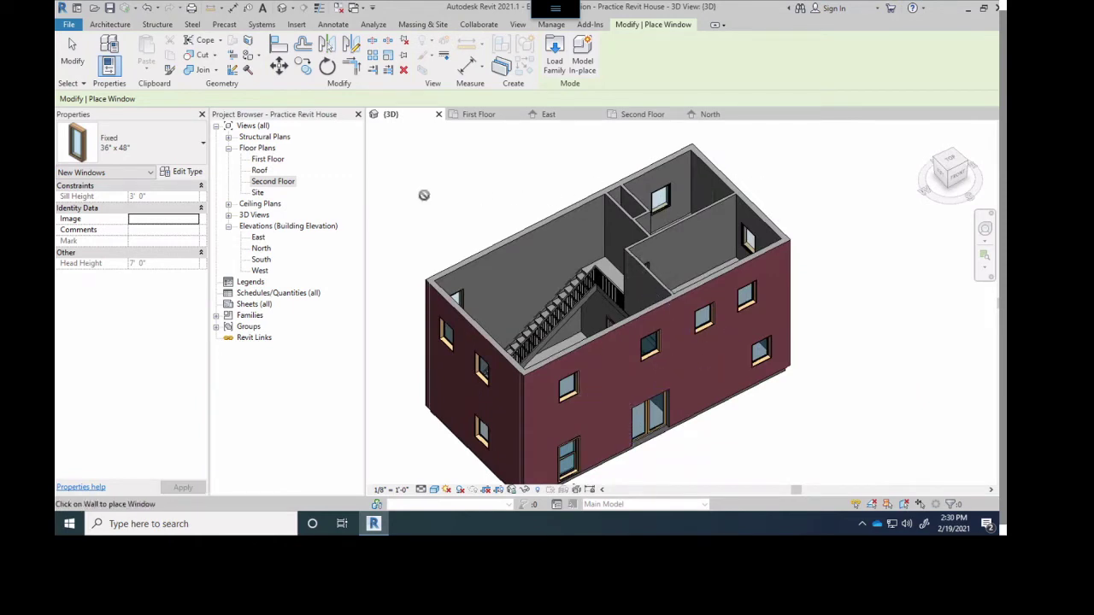
# Step: Open the Architecture Roof dropdown, then cancel it and end window placement
pyautogui.click(109, 24)
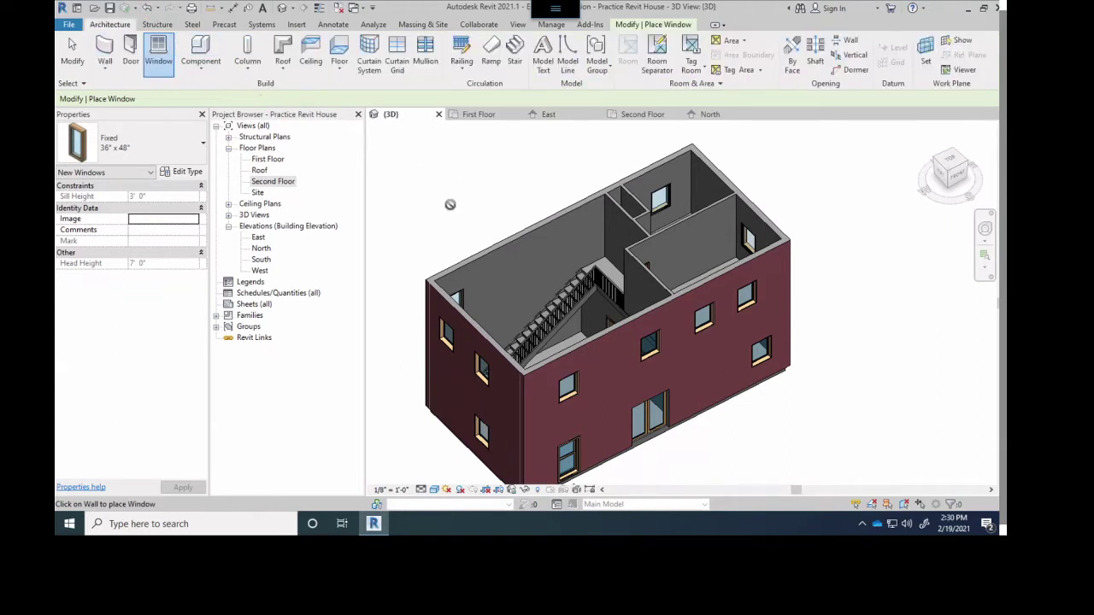
pyautogui.click(290, 71)
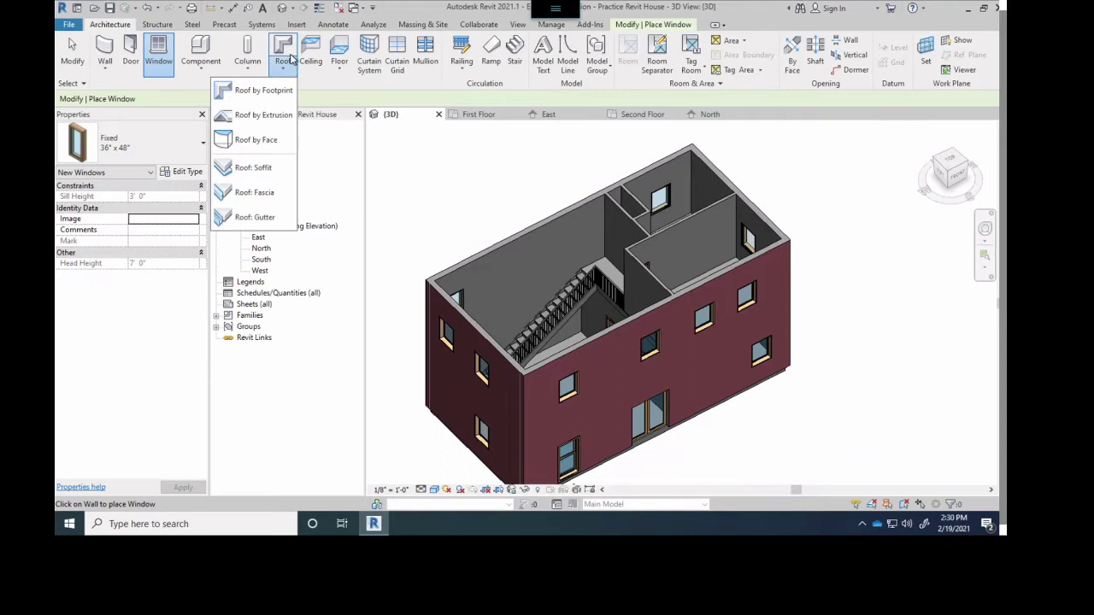
pyautogui.press('Escape')
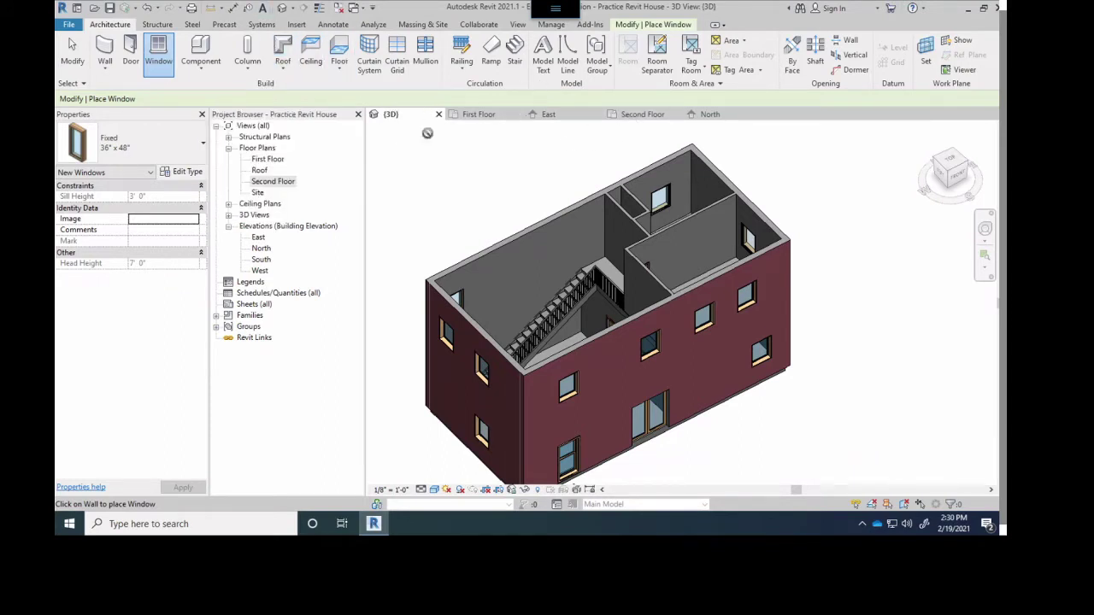
pyautogui.press('Escape')
pyautogui.press('Escape')
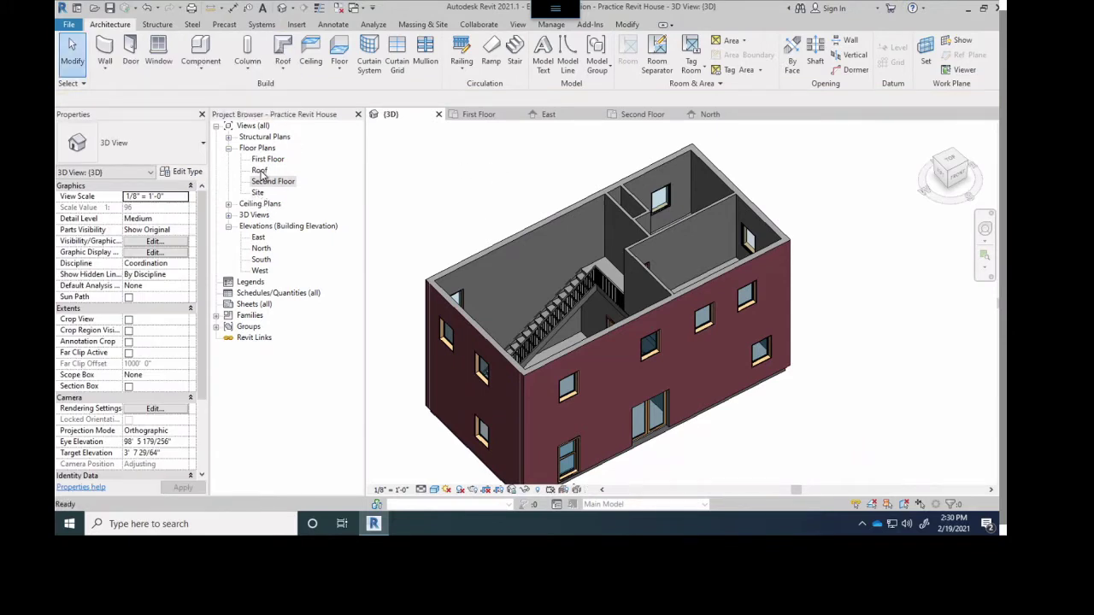
# Step: Open the Roof plan from the Project Browser and pan to frame the view
pyautogui.doubleClick(261, 171)
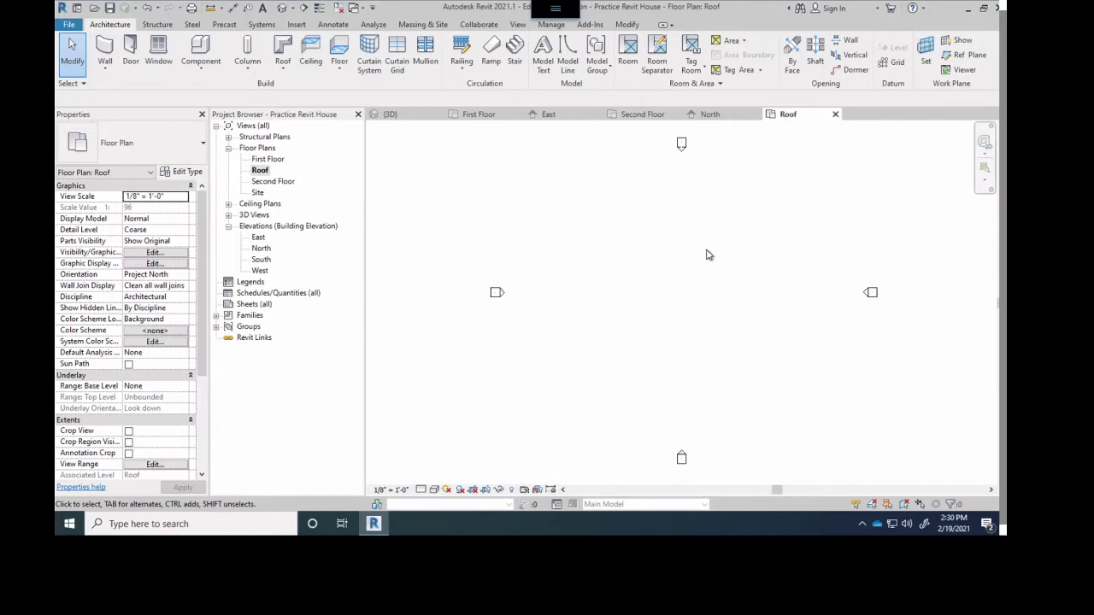
pyautogui.moveTo(709, 252); pyautogui.dragTo(618, 235, button='middle')
pyautogui.scroll(4, 618, 234)
pyautogui.scroll(-4, 654, 256)
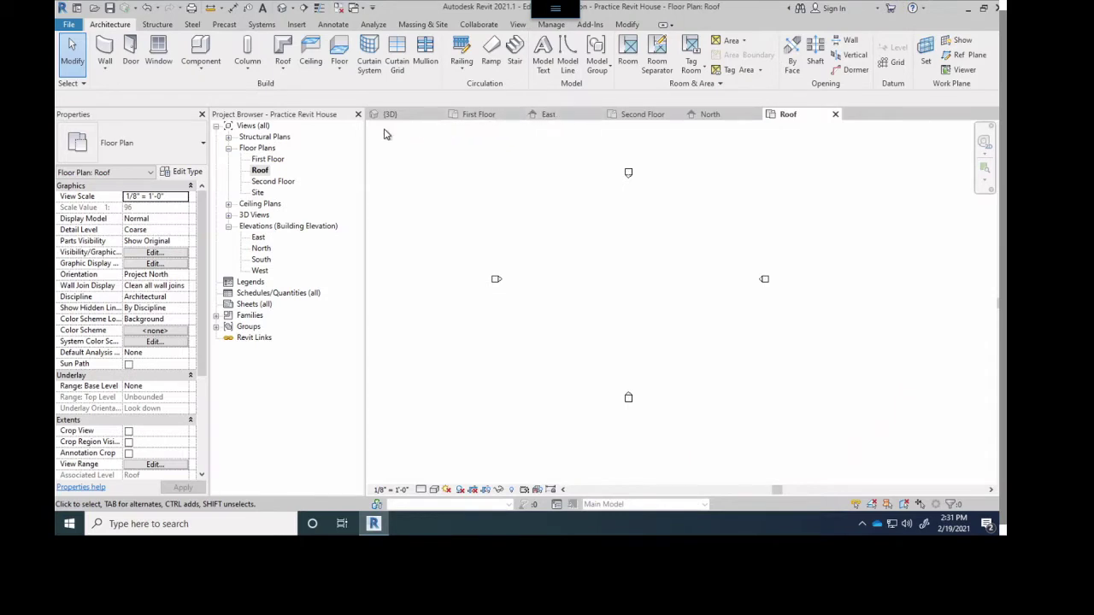
# Step: Return to the {3D} view and select First Floor, Roof, Second Floor and Site in the browser
pyautogui.click(388, 114)
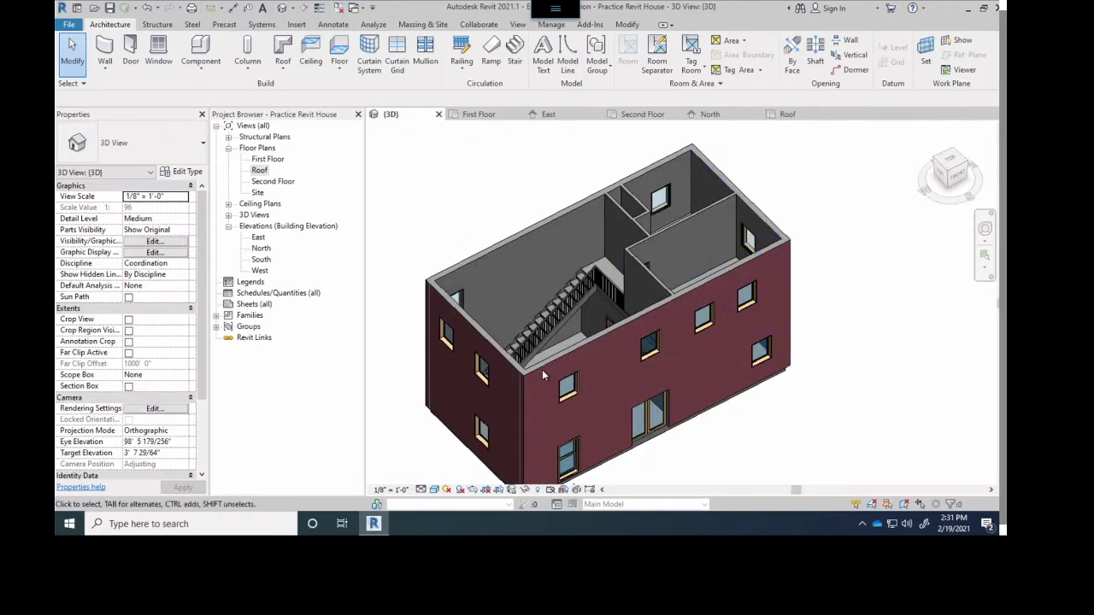
pyautogui.click(264, 161)
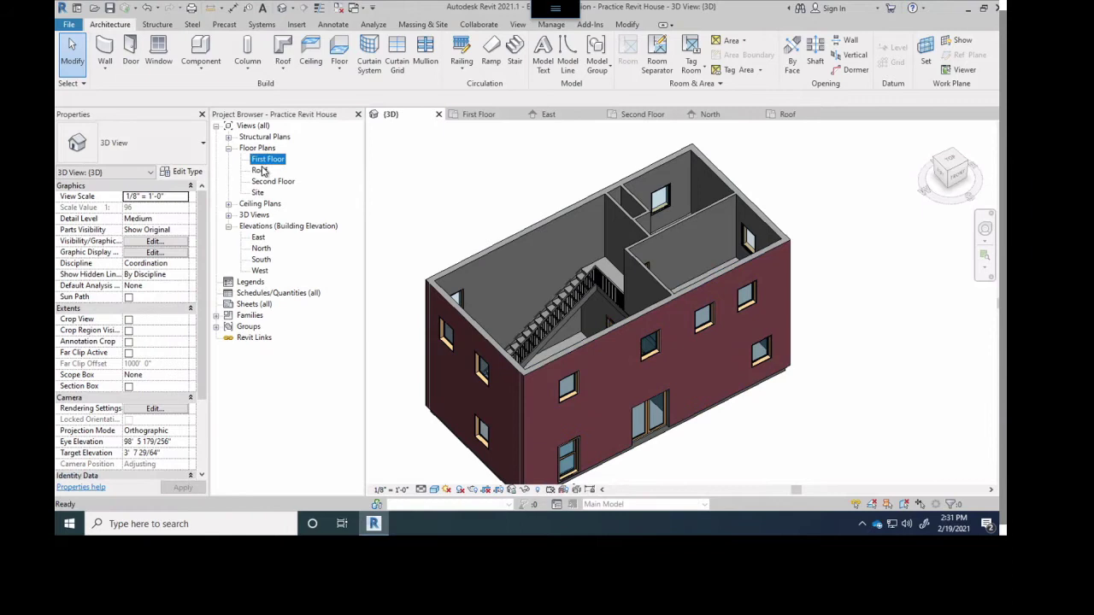
pyautogui.click(261, 170)
pyautogui.click(261, 181)
pyautogui.click(259, 194)
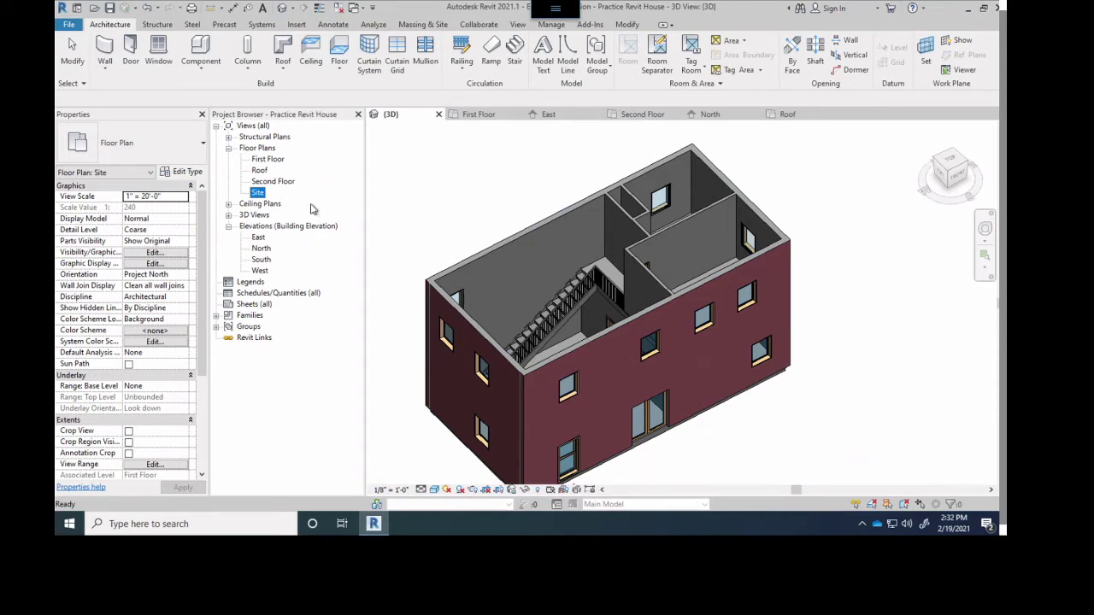
# Step: Open the First Floor plan and zoom in around the stair
pyautogui.doubleClick(267, 159)
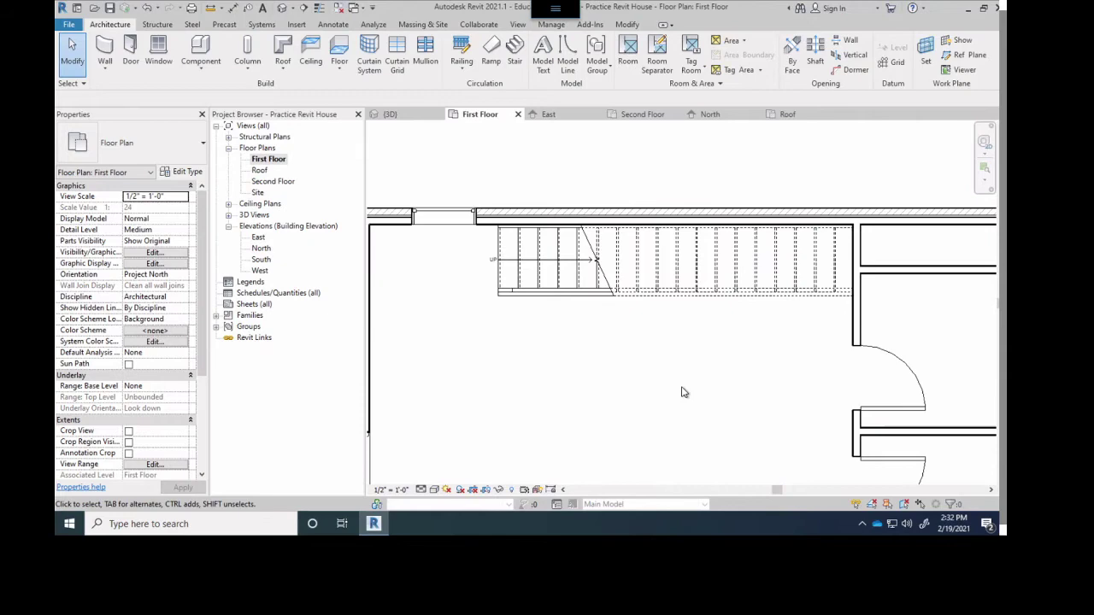
pyautogui.scroll(-3, 683, 391)
pyautogui.moveTo(684, 390); pyautogui.dragTo(672, 366, button='middle')
pyautogui.scroll(-4, 603, 288)
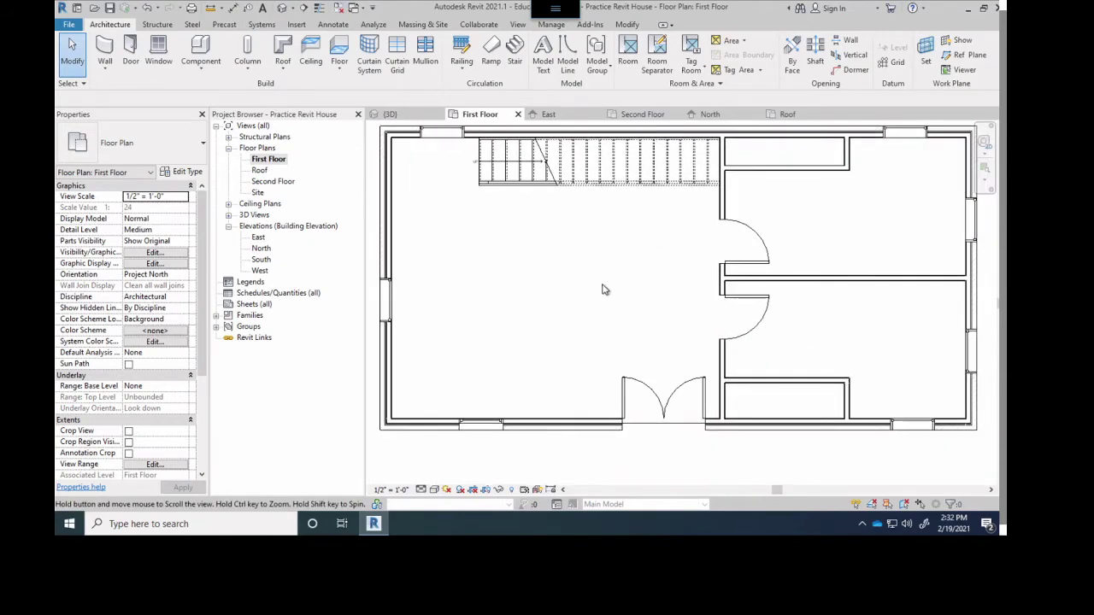
pyautogui.scroll(2, 603, 230)
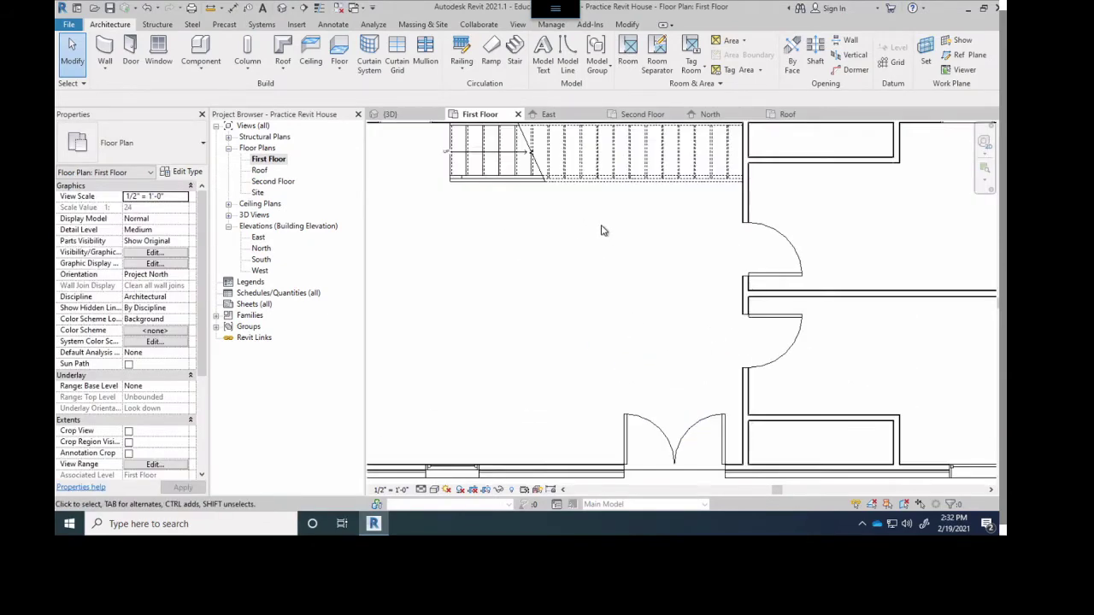
pyautogui.scroll(1, 535, 237)
pyautogui.scroll(1, 538, 248)
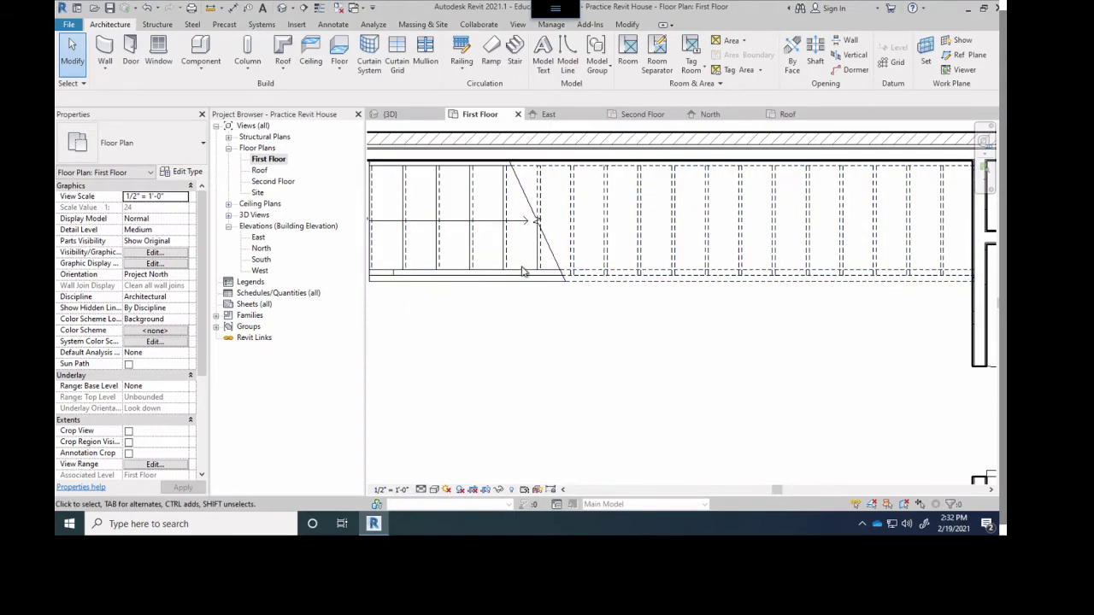
# Step: Zoom back out and open the Roof floor plan
pyautogui.scroll(-1, 647, 272)
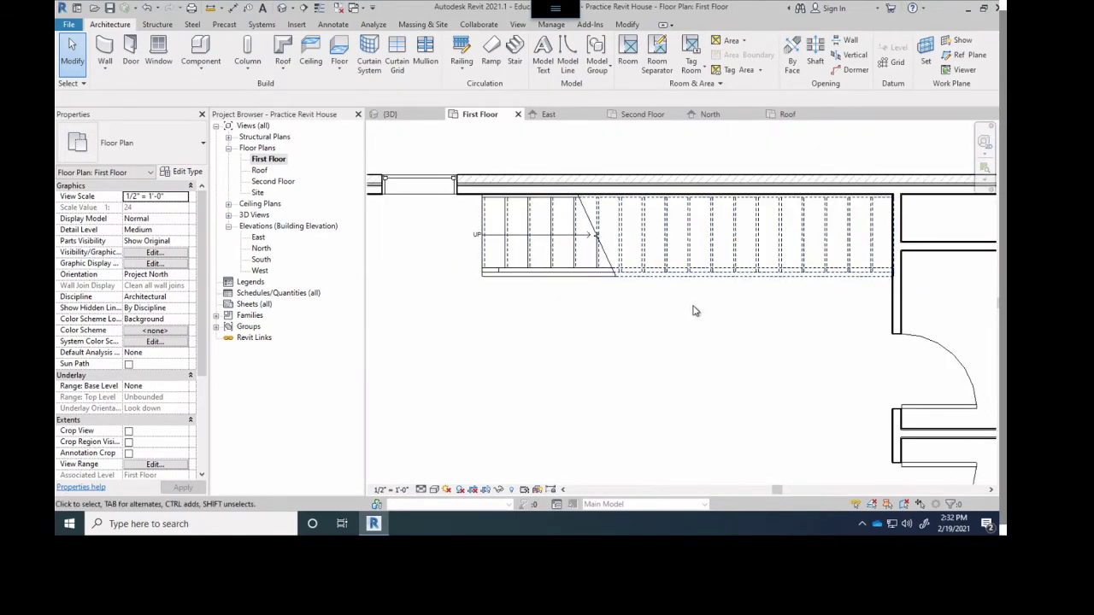
pyautogui.scroll(-1, 645, 267)
pyautogui.scroll(-2, 632, 257)
pyautogui.scroll(-1, 638, 264)
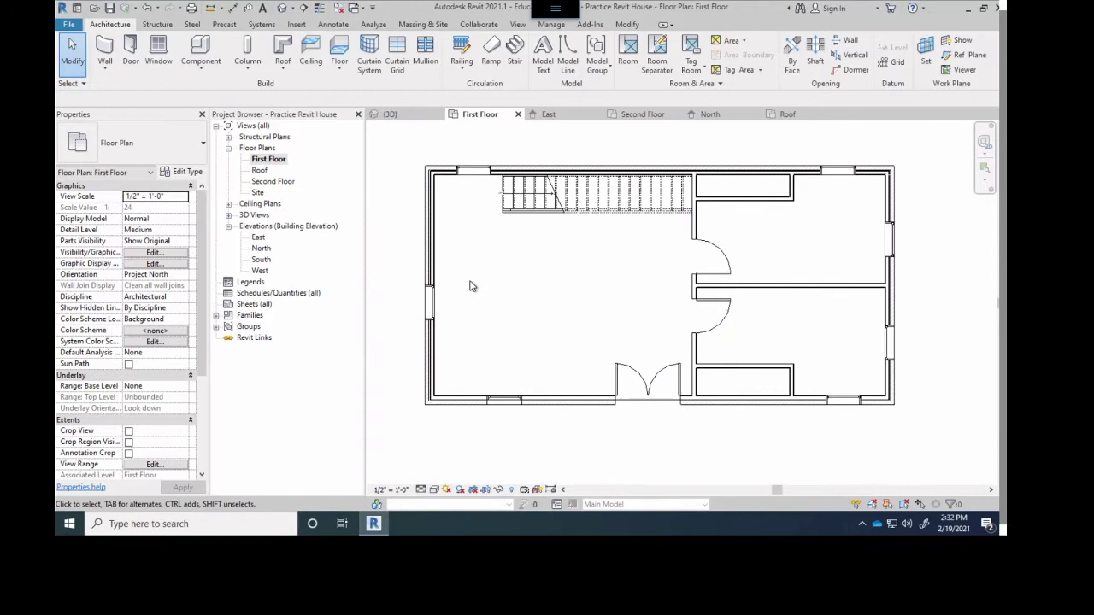
pyautogui.doubleClick(260, 172)
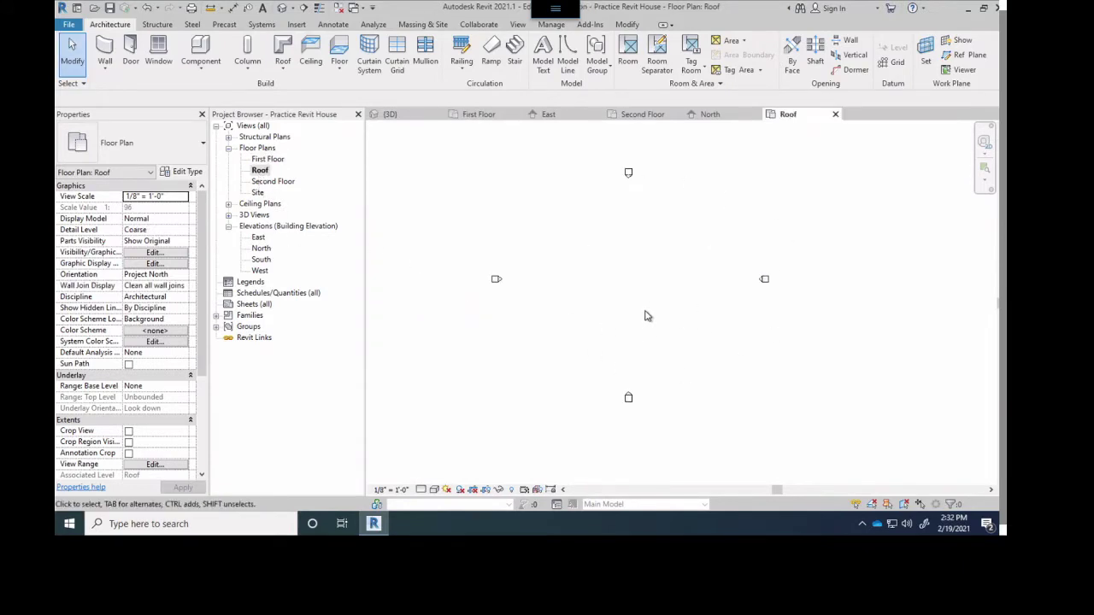
pyautogui.moveTo(203, 378); pyautogui.dragTo(198, 464)
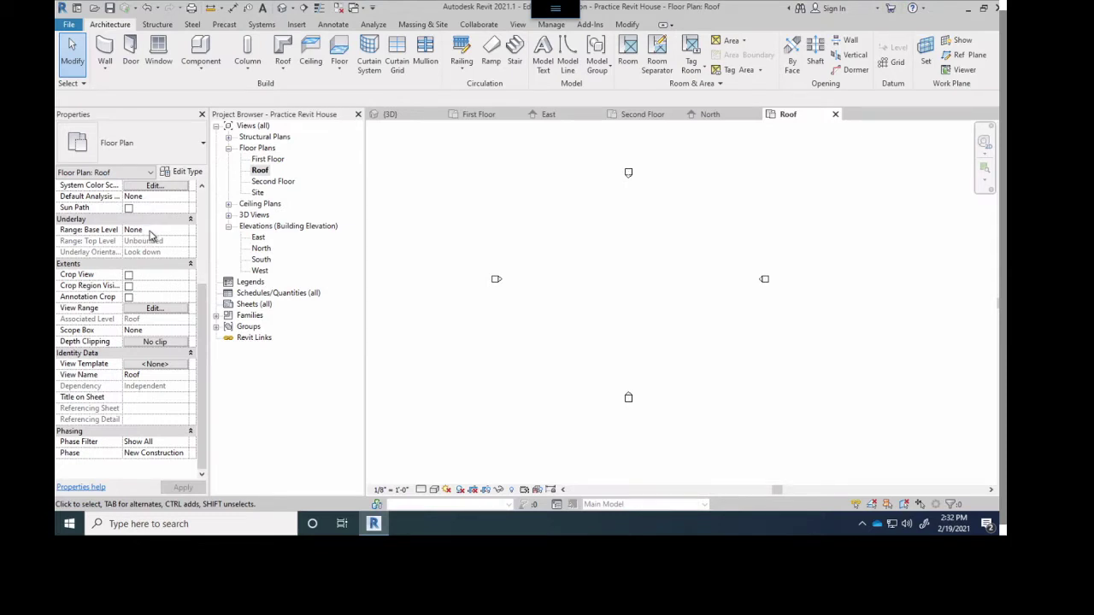
pyautogui.click(171, 229)
pyautogui.click(183, 231)
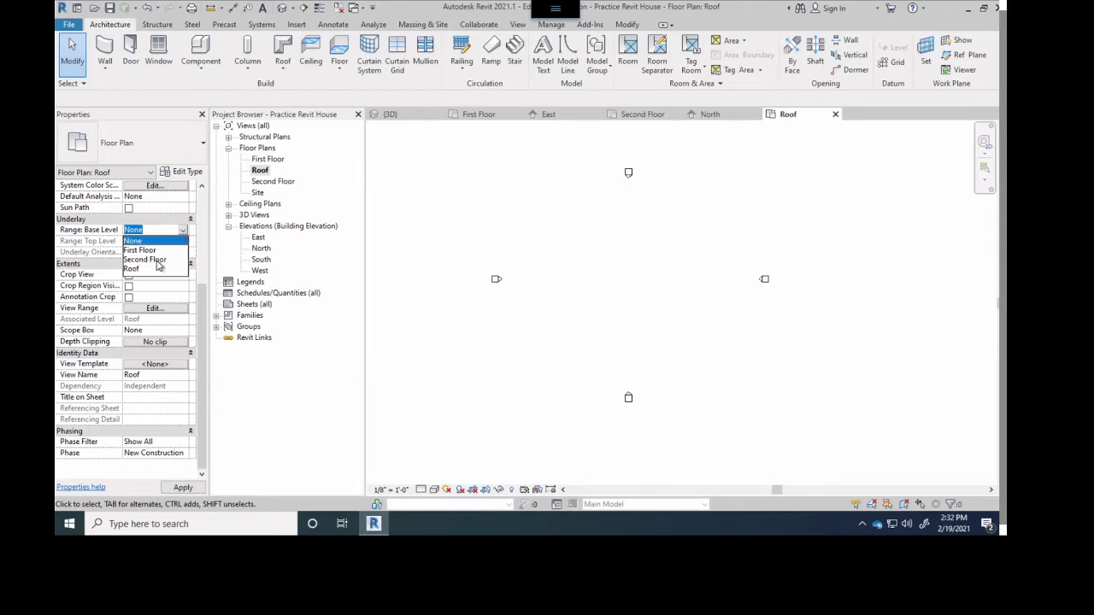
pyautogui.click(145, 260)
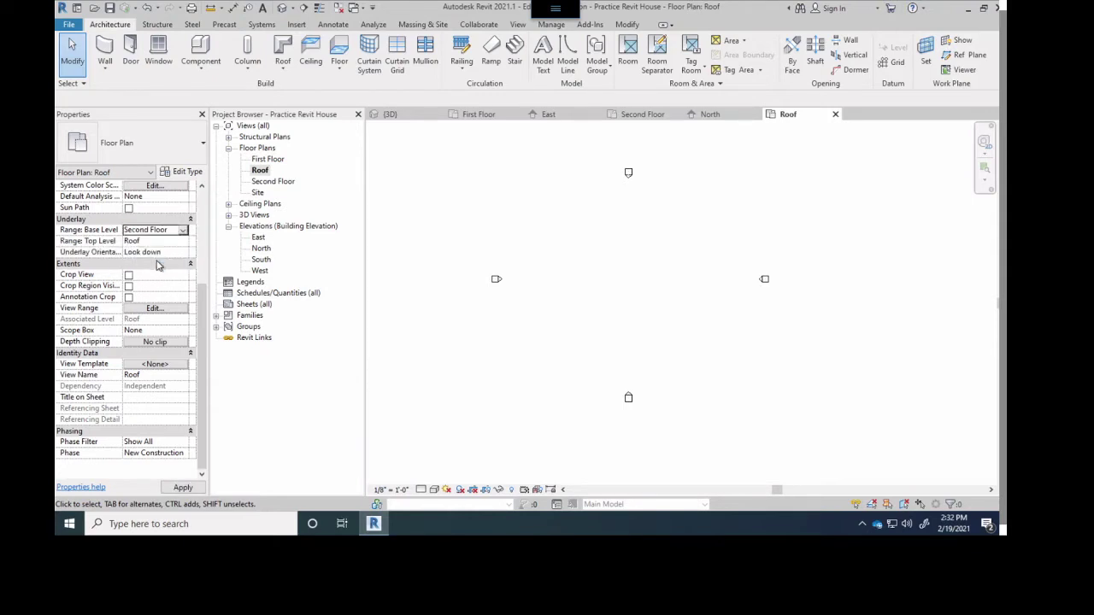
pyautogui.click(183, 487)
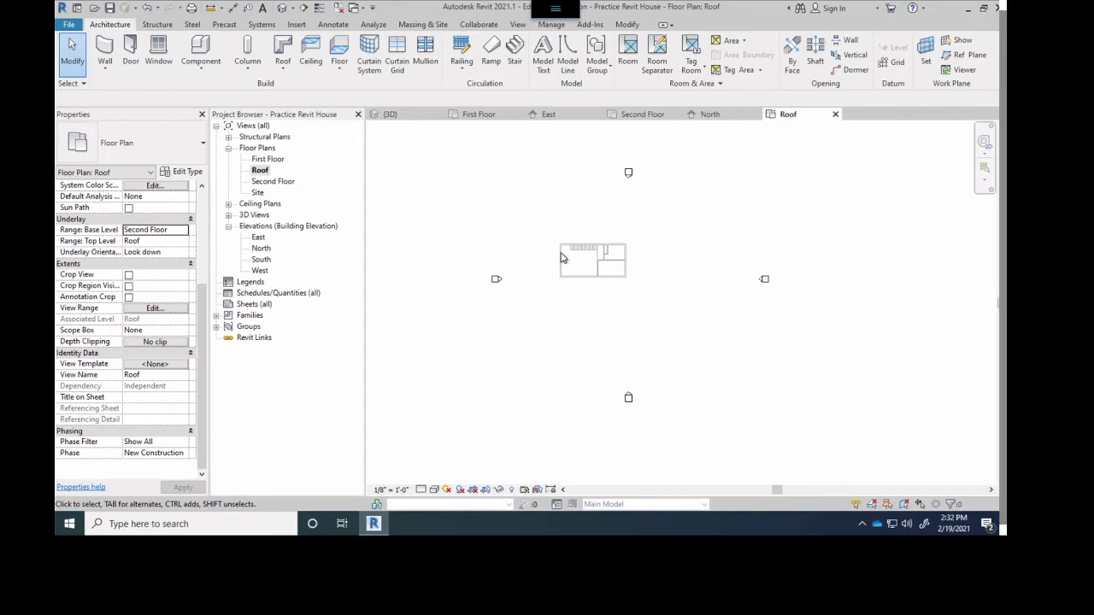
pyautogui.scroll(5, 564, 254)
pyautogui.moveTo(634, 287); pyautogui.dragTo(604, 276, button='middle')
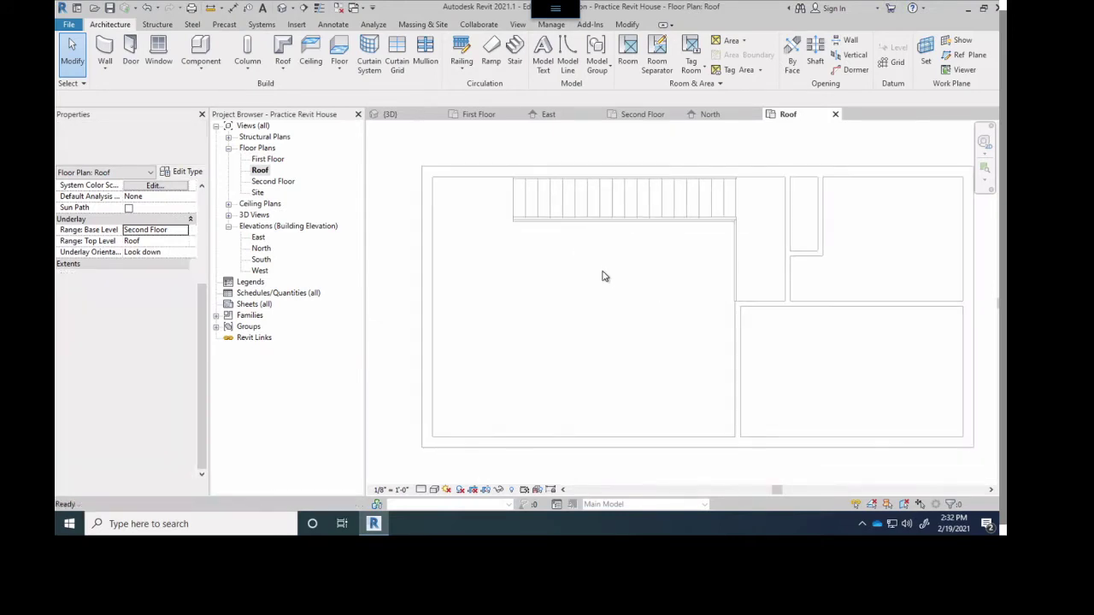
pyautogui.scroll(-1, 603, 276)
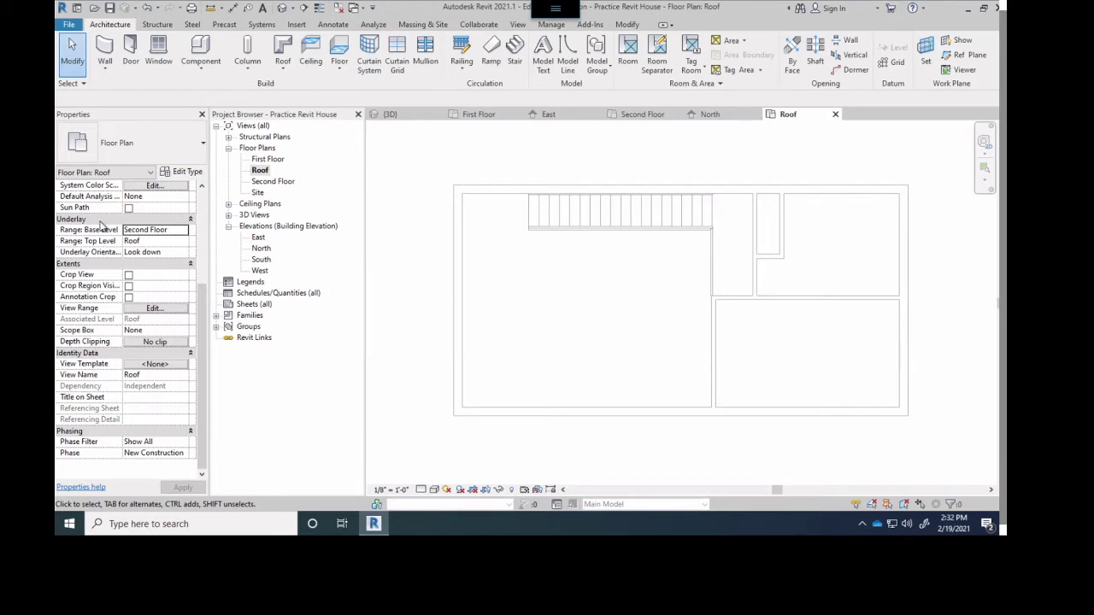
pyautogui.click(188, 230)
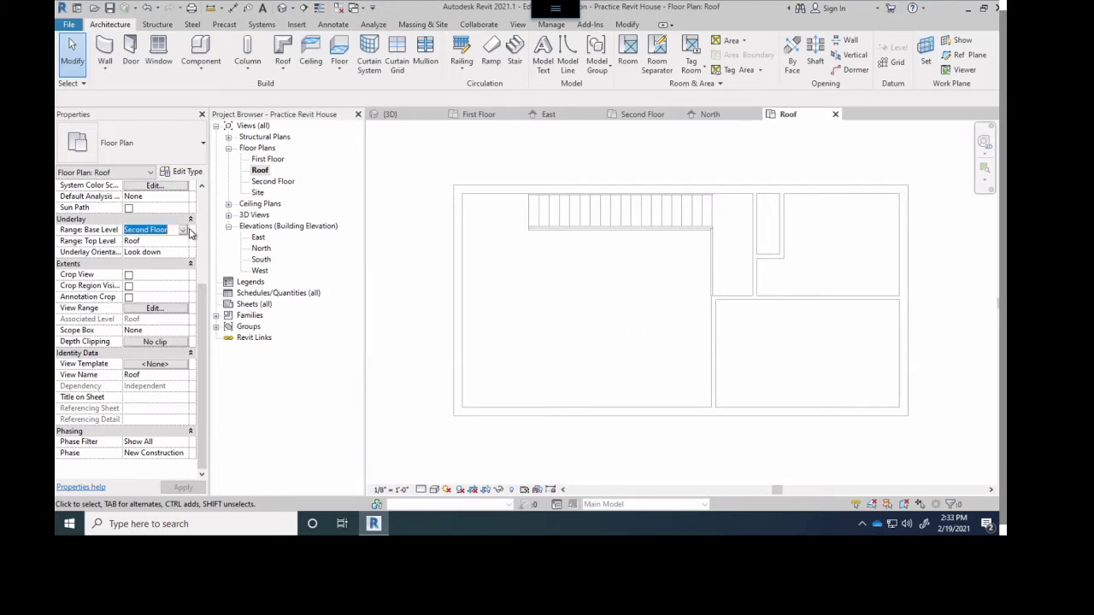
pyautogui.click(184, 230)
pyautogui.click(146, 241)
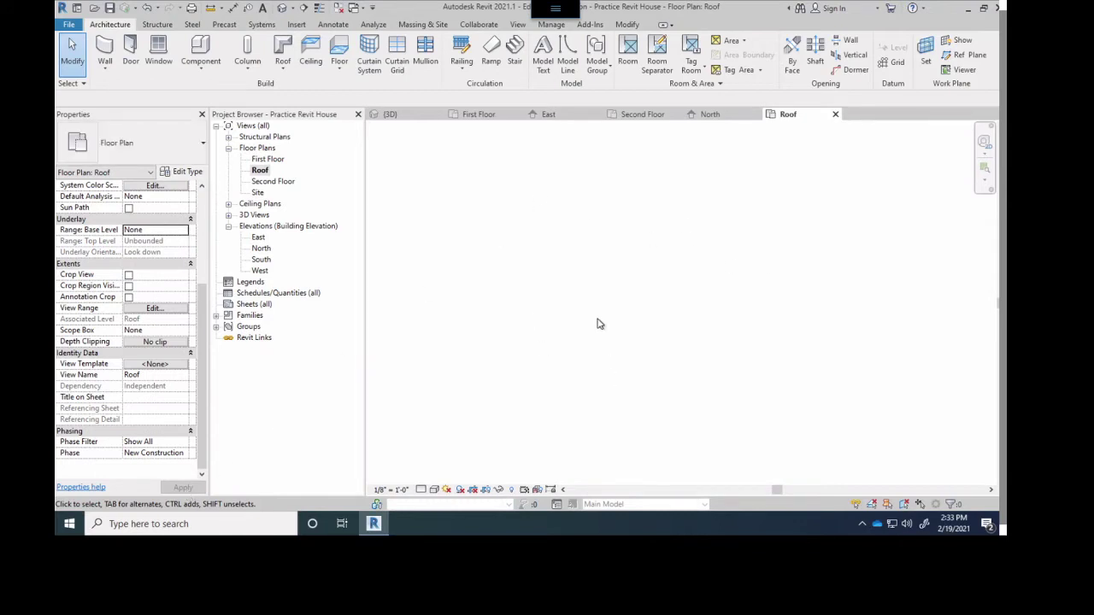
pyautogui.moveTo(599, 322); pyautogui.dragTo(603, 305, button='middle')
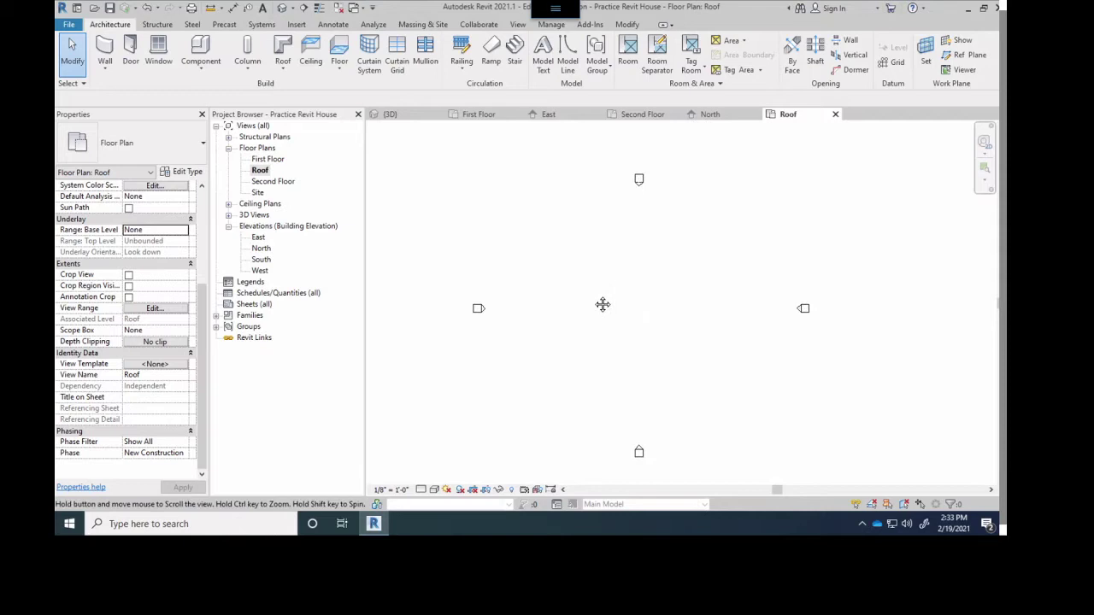
pyautogui.moveTo(202, 307); pyautogui.dragTo(380, 275)
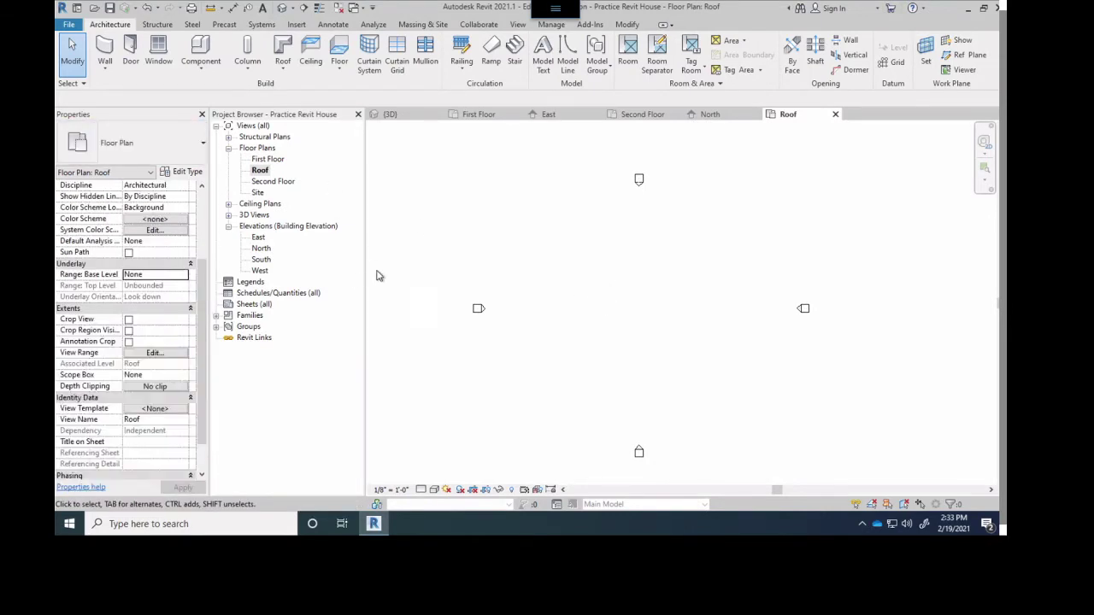
pyautogui.click(262, 171)
pyautogui.click(158, 184)
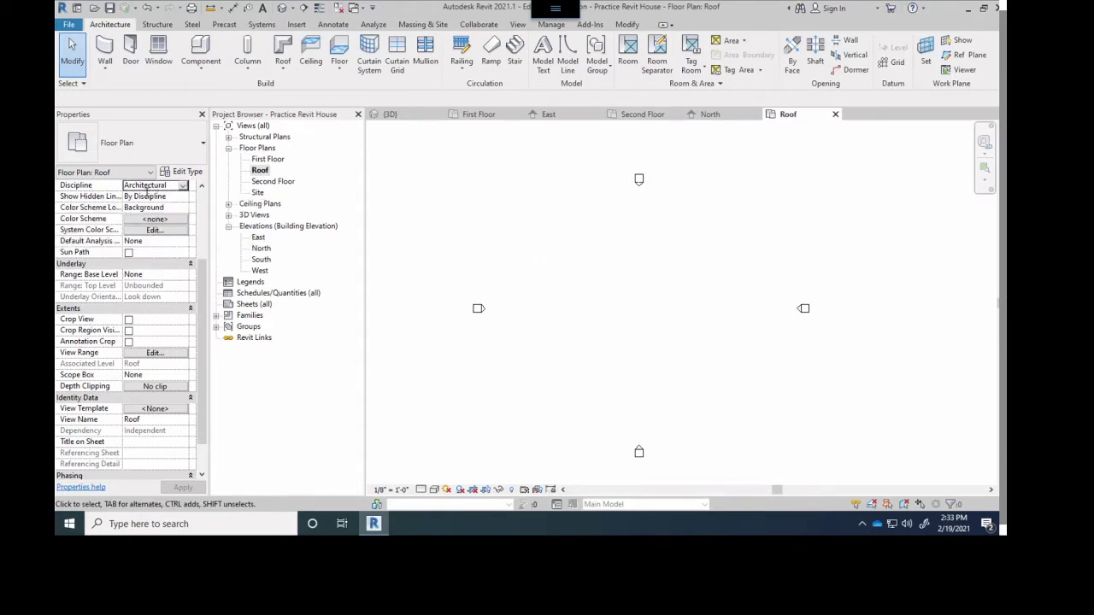
pyautogui.click(183, 185)
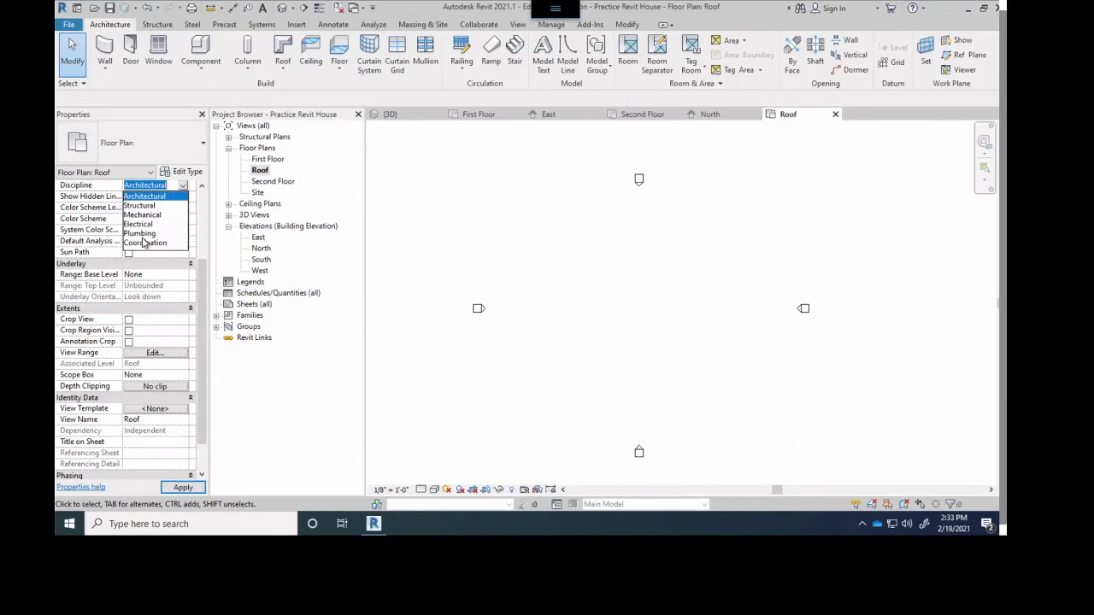
pyautogui.click(145, 197)
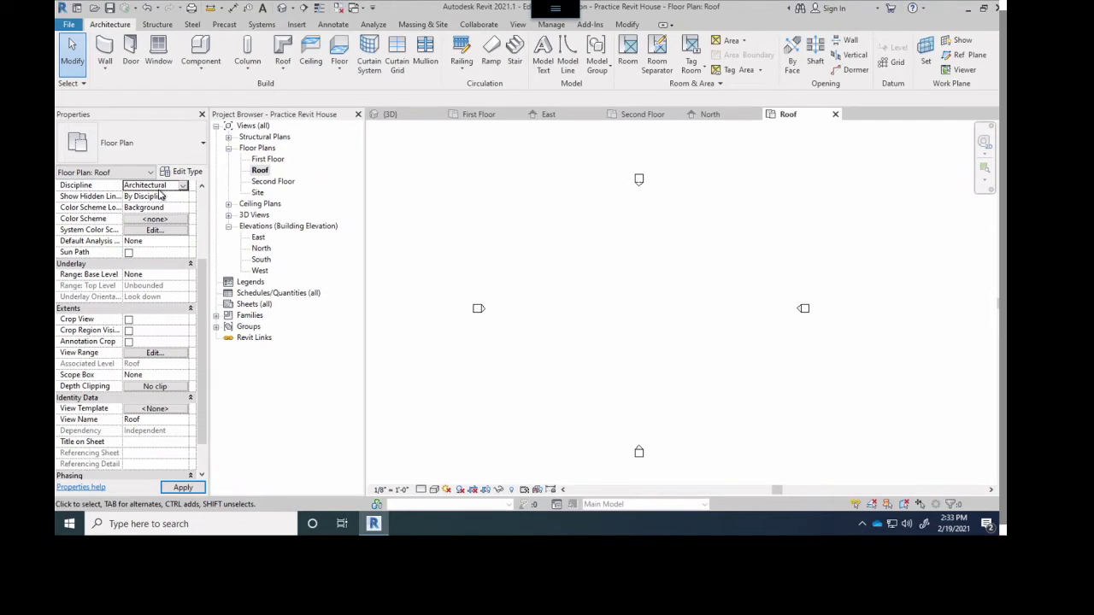
pyautogui.click(181, 190)
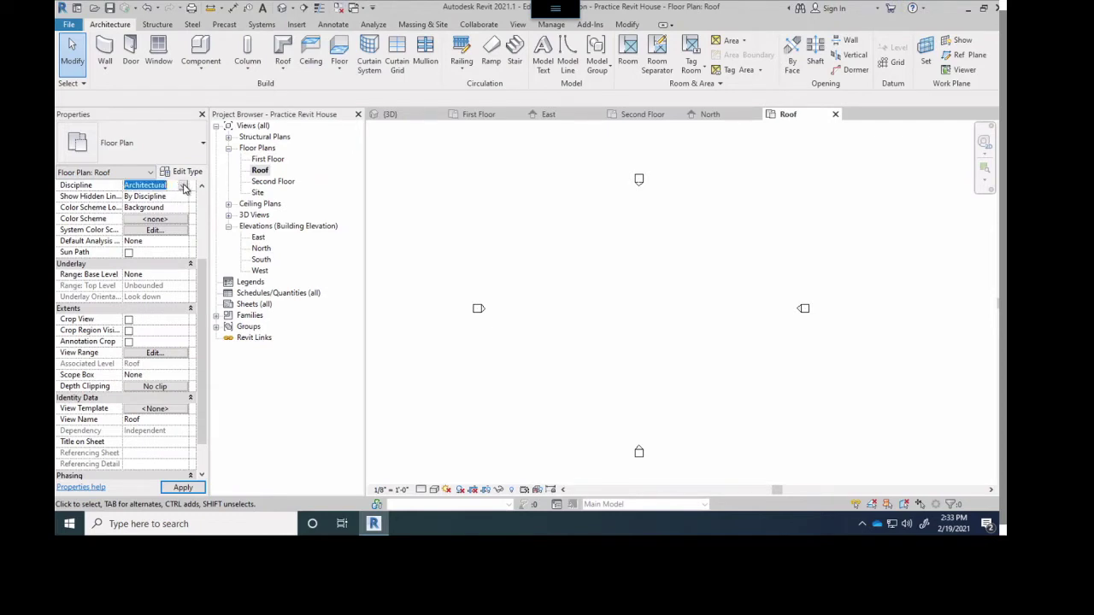
pyautogui.click(183, 187)
pyautogui.click(145, 226)
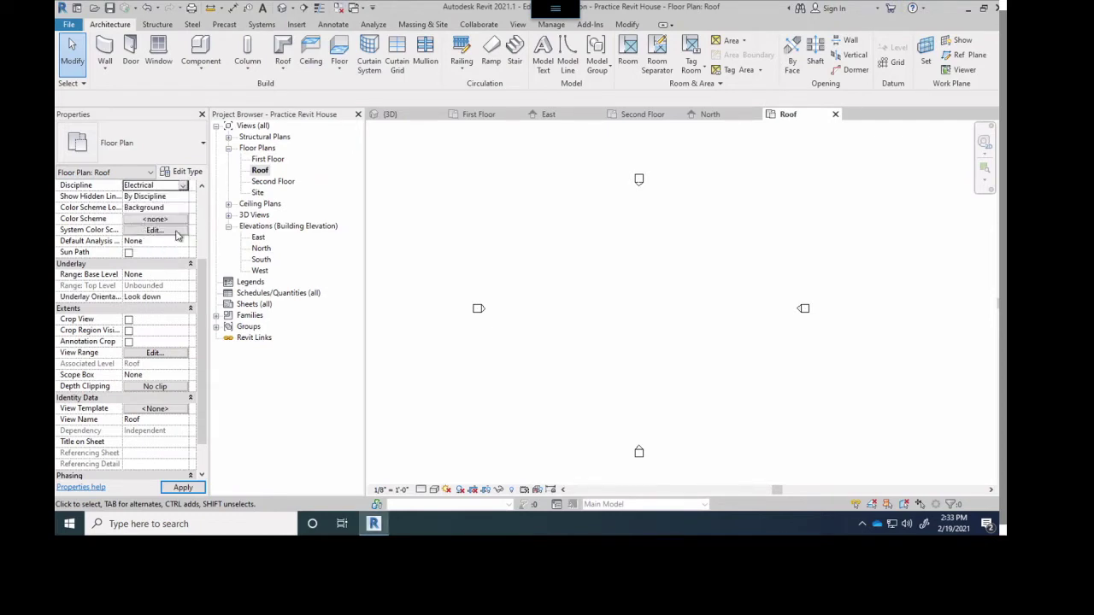
pyautogui.click(183, 187)
pyautogui.click(142, 199)
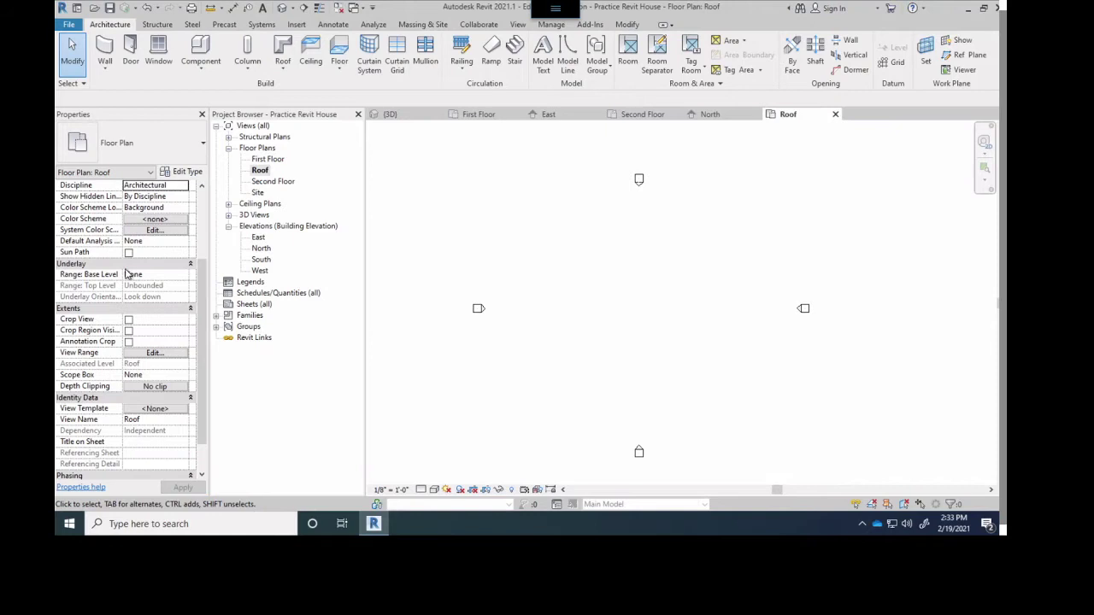
# Step: Set the Roof plan's underlay base level to Second Floor and apply it
pyautogui.scroll(4, 111, 359)
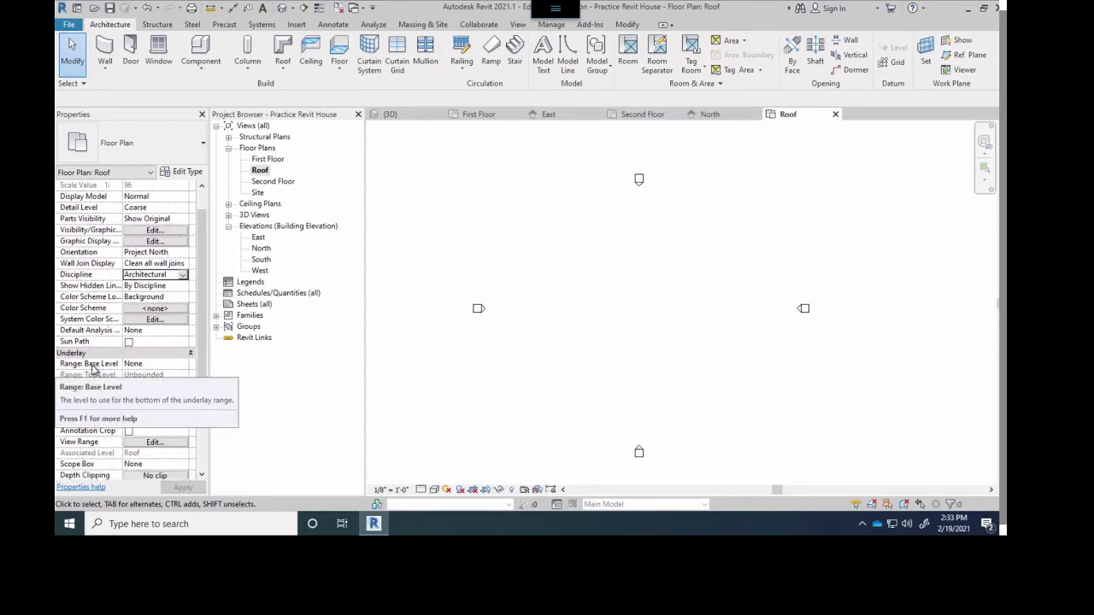
pyautogui.click(148, 366)
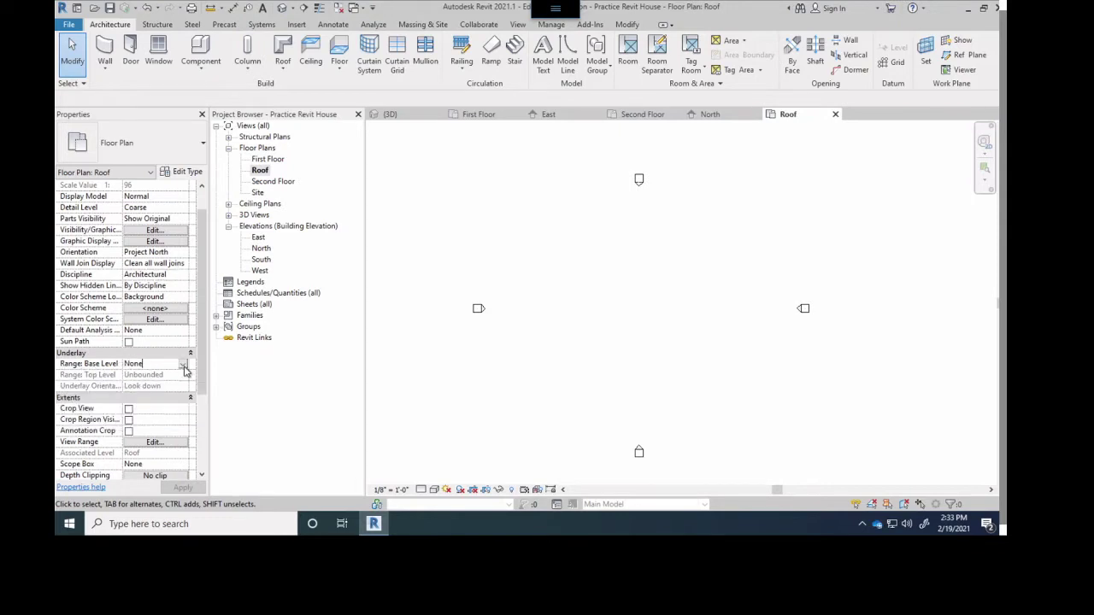
pyautogui.click(183, 365)
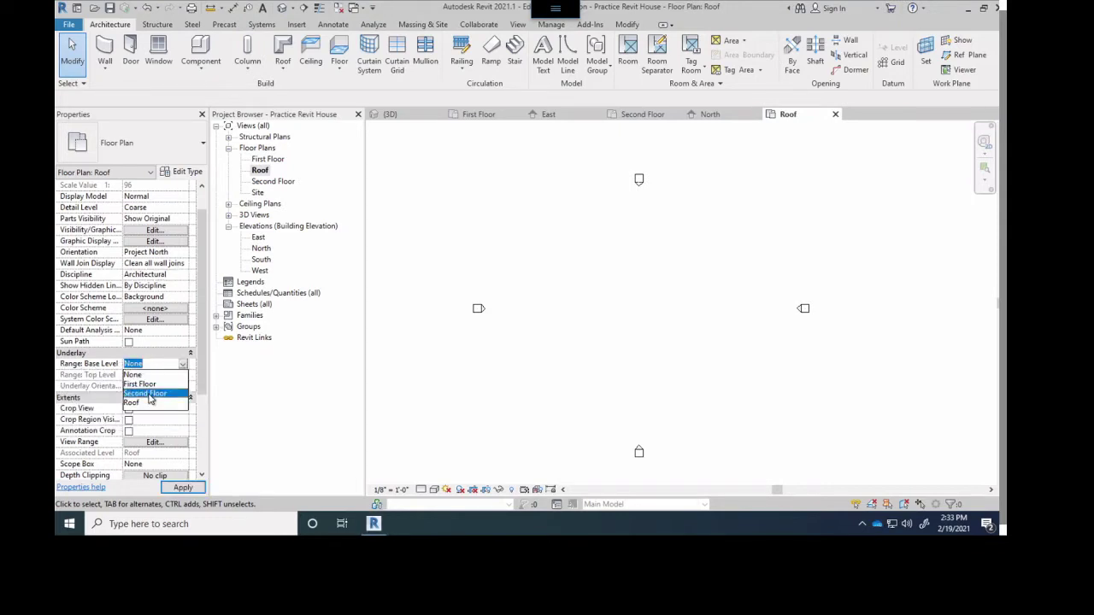
pyautogui.click(147, 394)
pyautogui.click(179, 486)
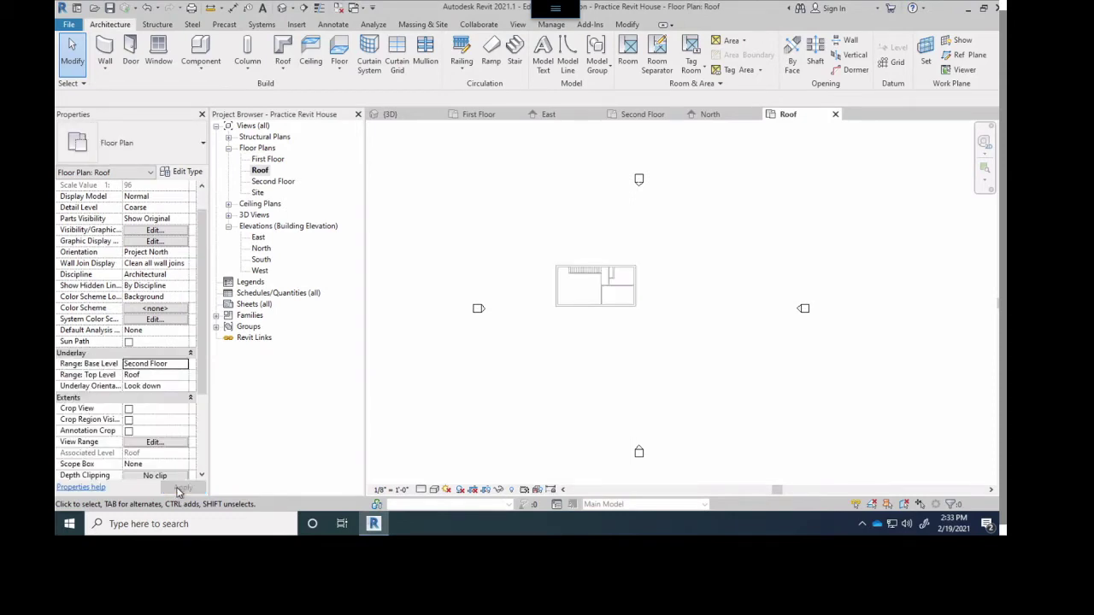
pyautogui.scroll(3, 586, 274)
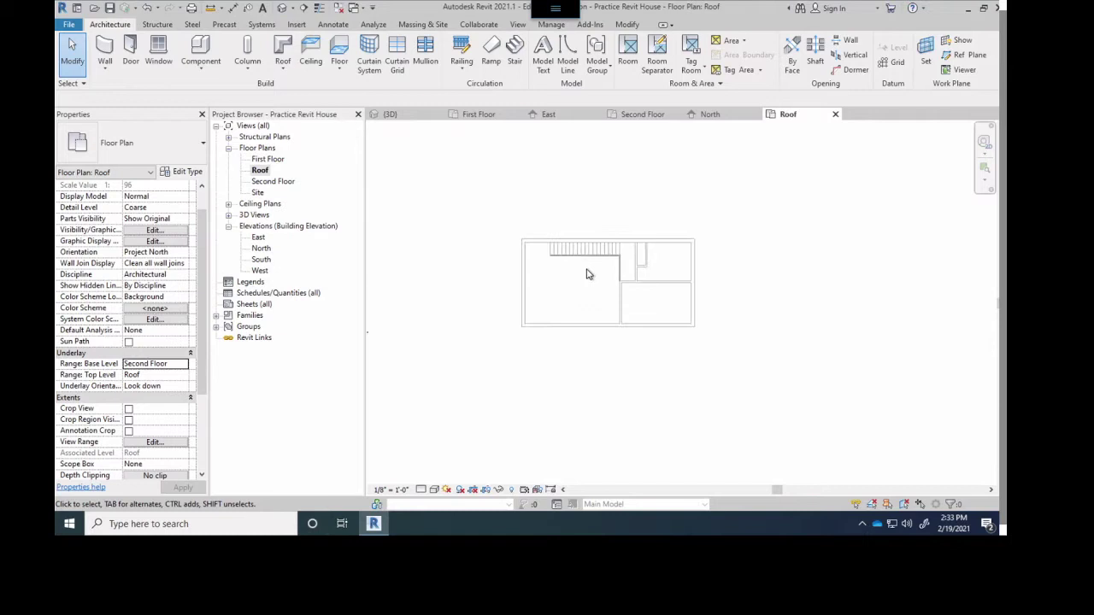
pyautogui.scroll(3, 587, 273)
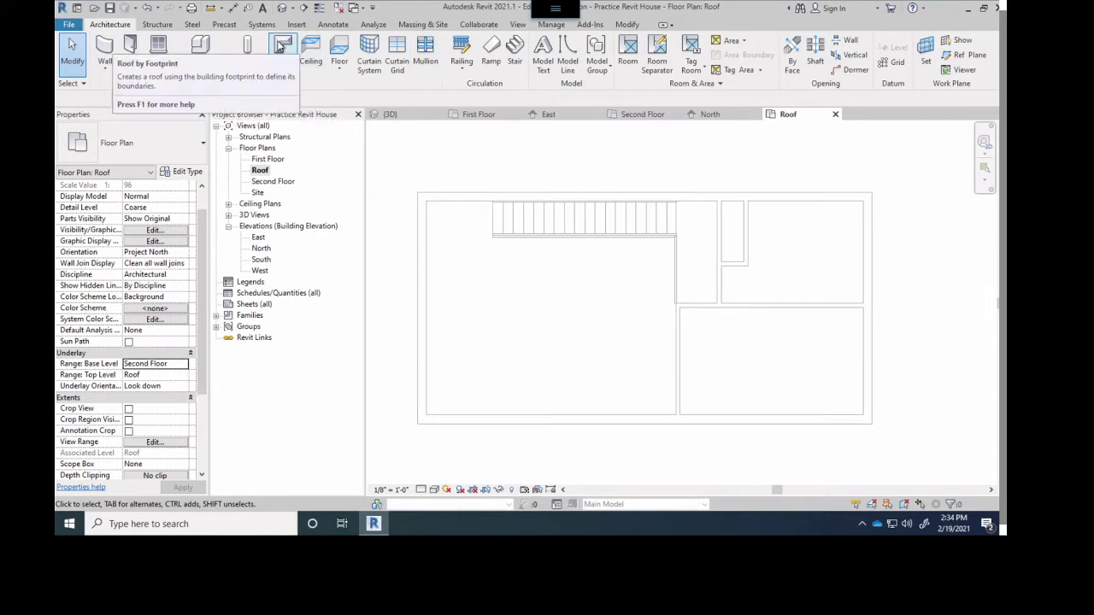
pyautogui.click(280, 45)
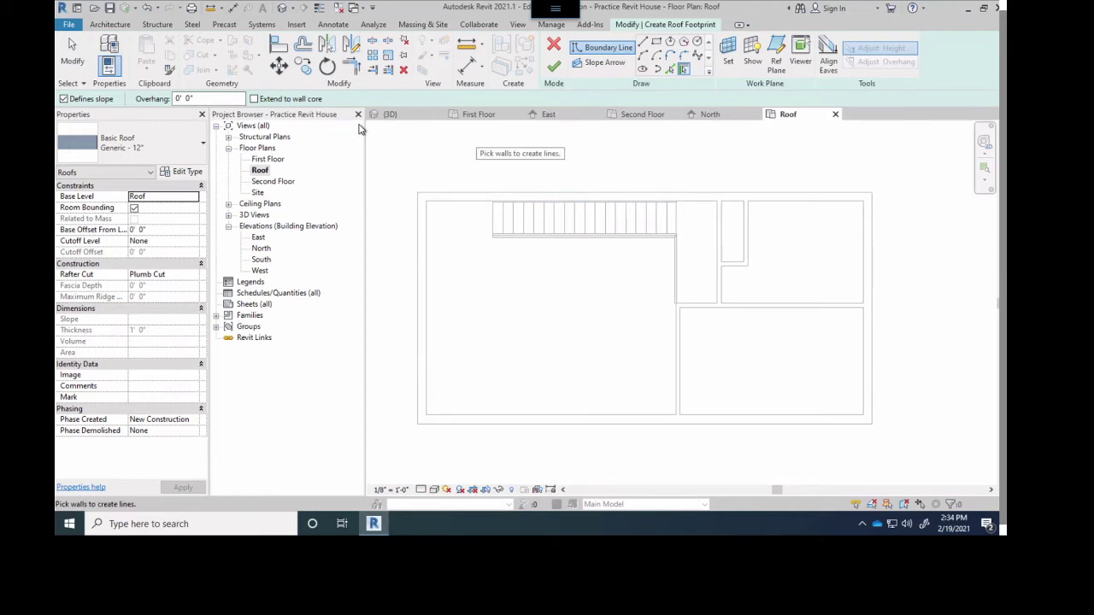
pyautogui.doubleClick(195, 100)
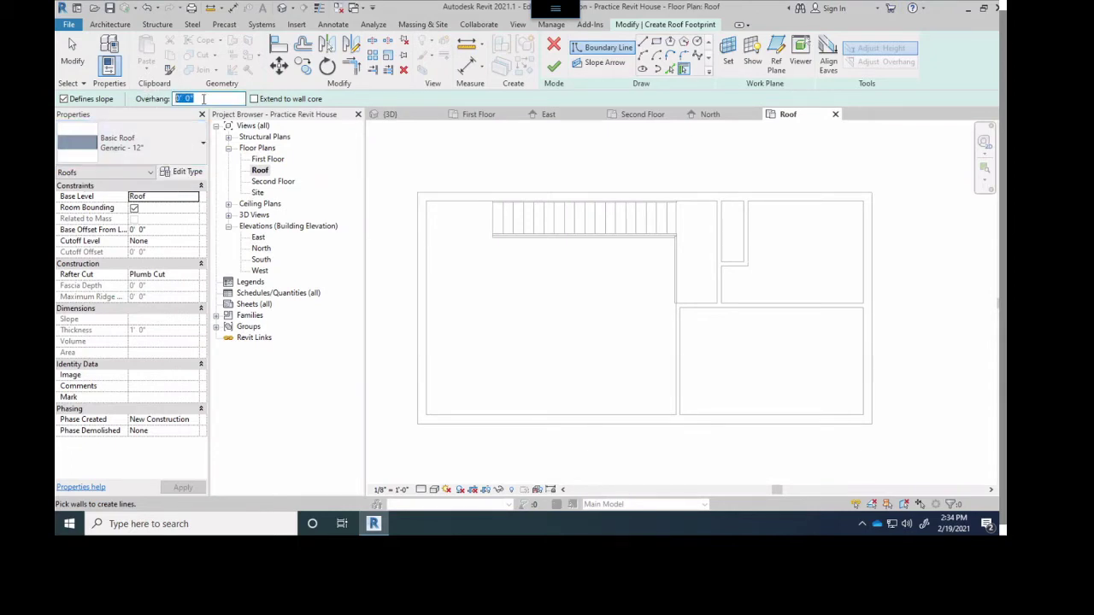
pyautogui.write('12')
pyautogui.press('Return')
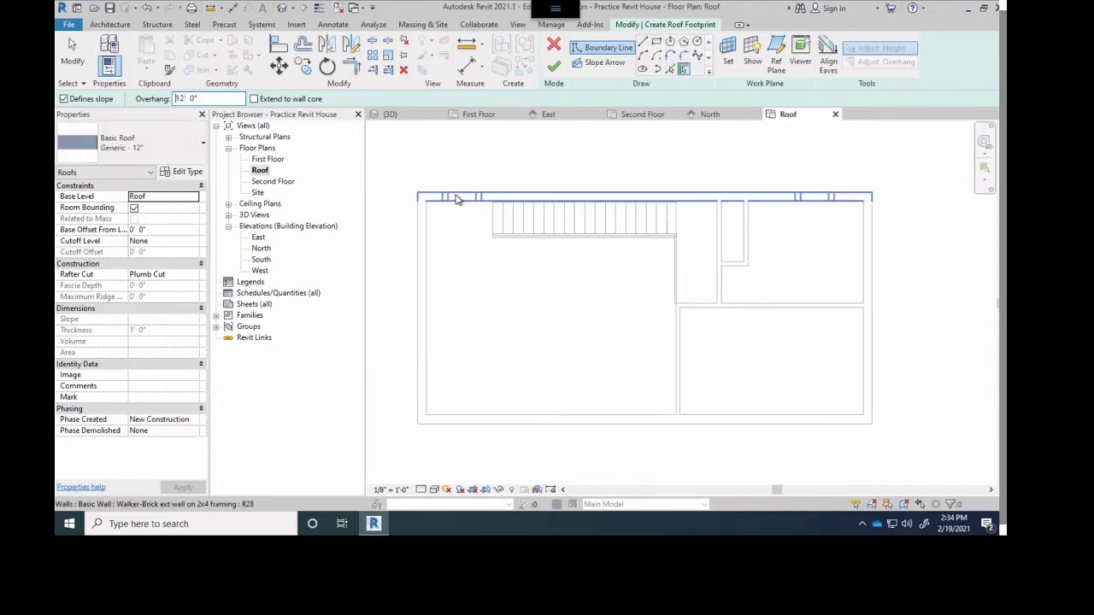
pyautogui.click(458, 197)
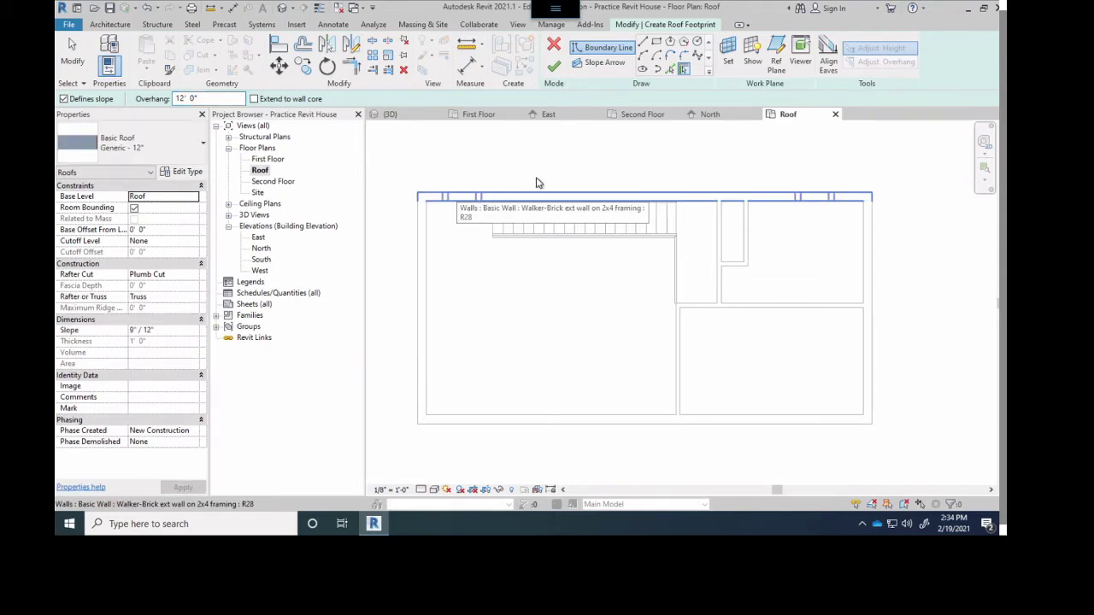
pyautogui.doubleClick(176, 99)
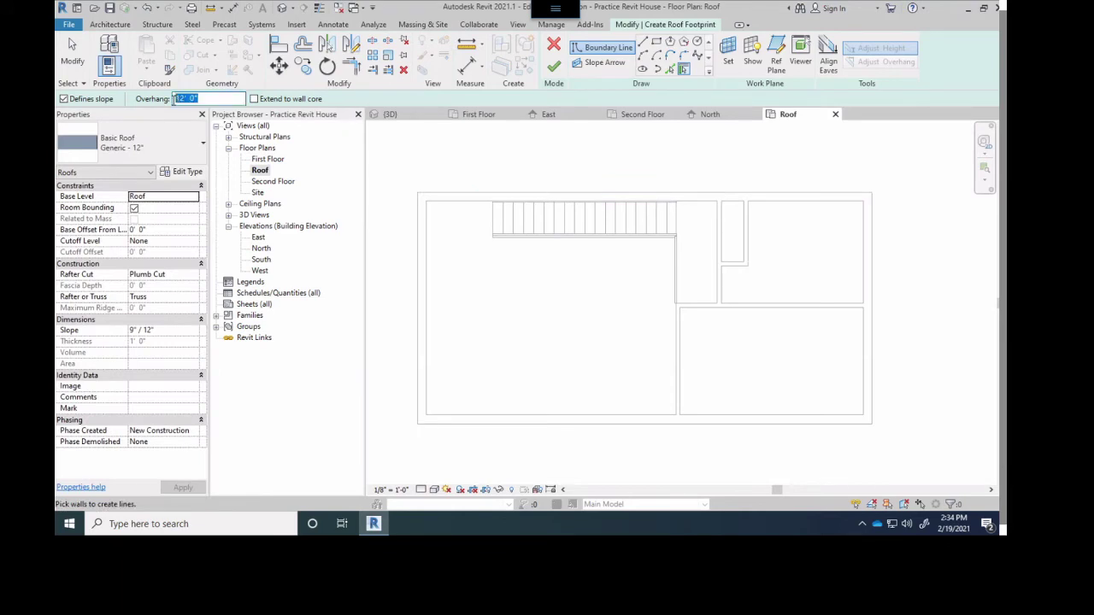
pyautogui.scroll(-3, 462, 257)
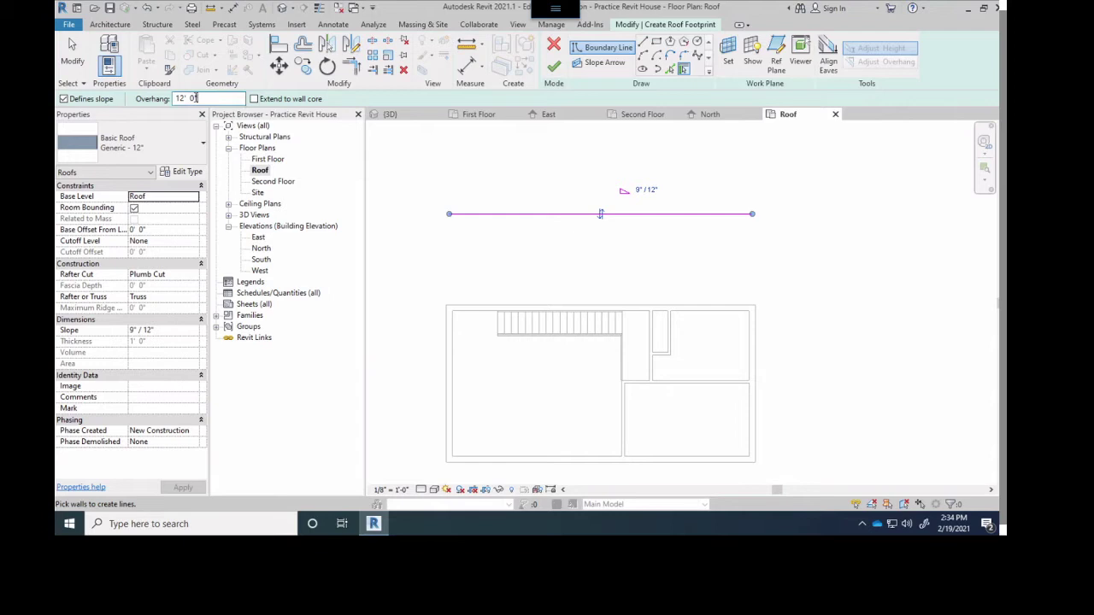
pyautogui.moveTo(202, 98); pyautogui.dragTo(152, 99)
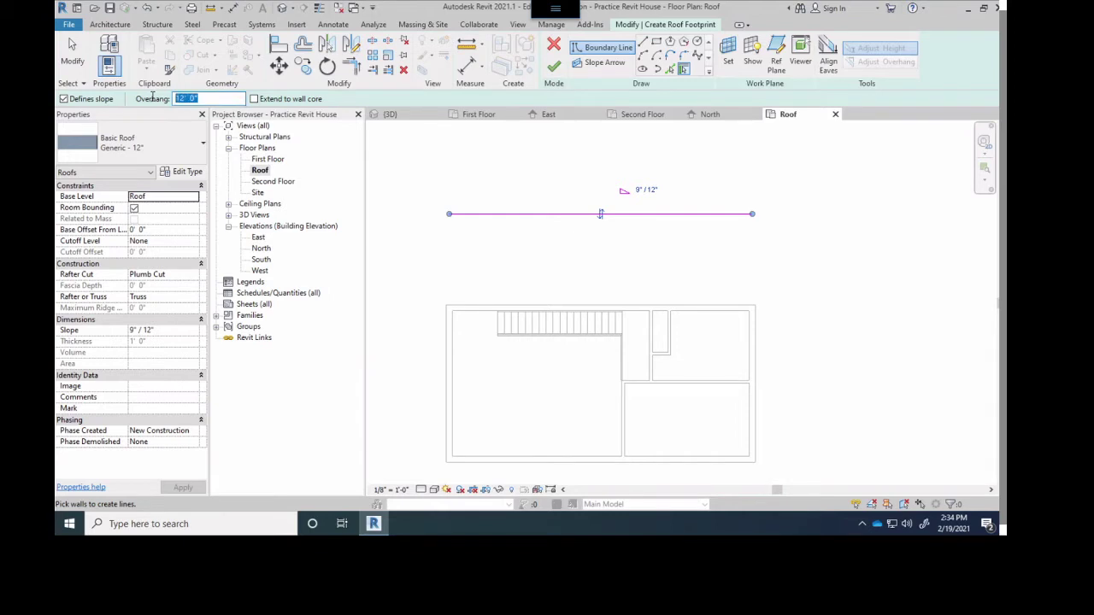
pyautogui.click(554, 45)
pyautogui.click(566, 271)
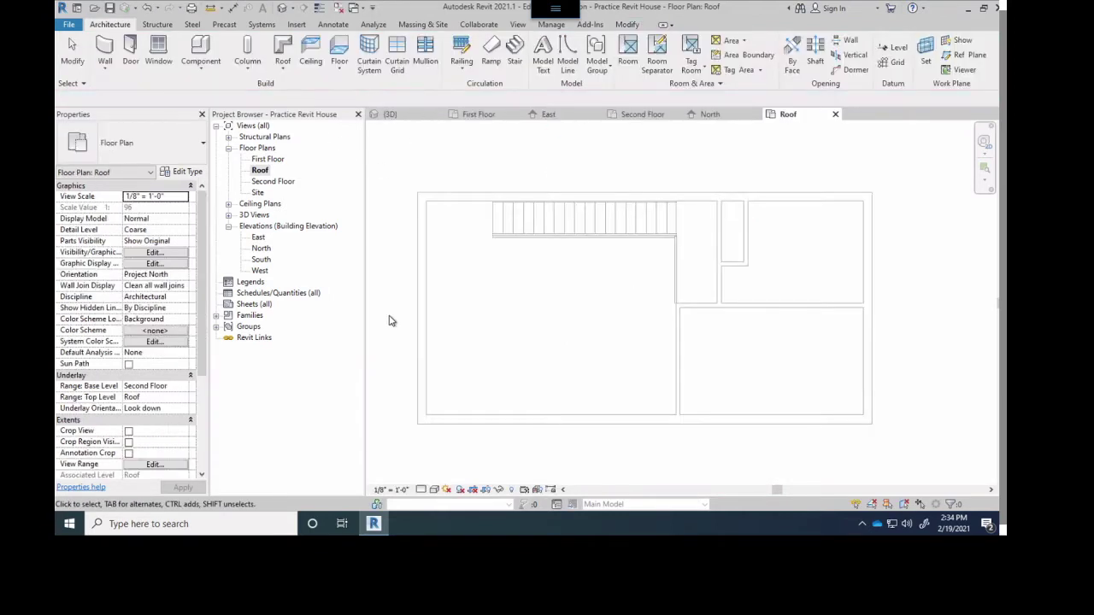
# Step: Start a Roof by Footprint with a 1' 0" overhang
pyautogui.click(282, 50)
pyautogui.scroll(-3, 496, 171)
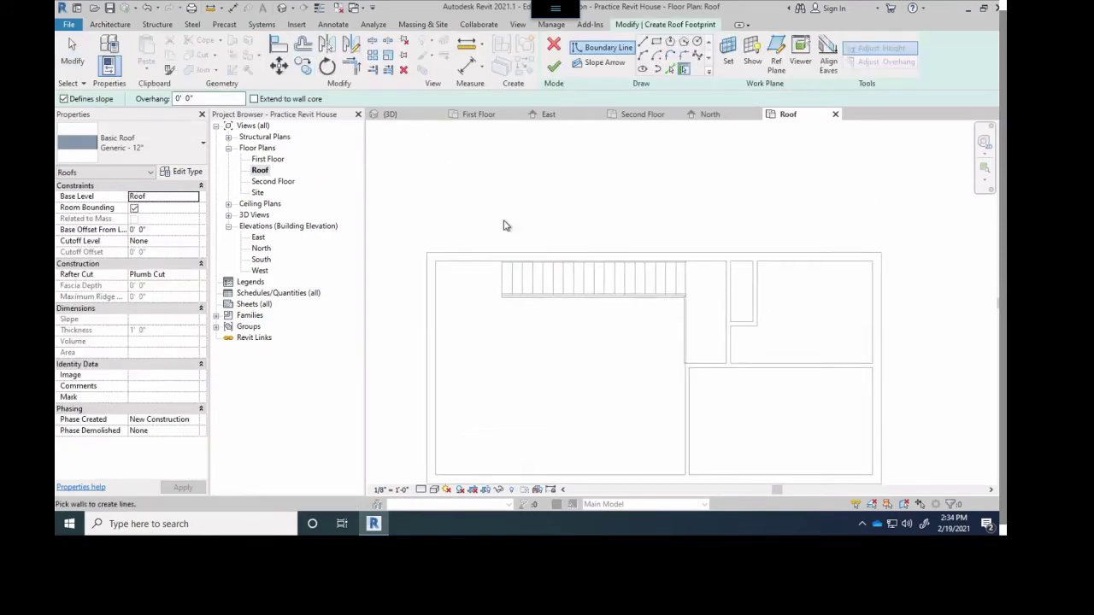
pyautogui.moveTo(202, 99); pyautogui.dragTo(158, 102)
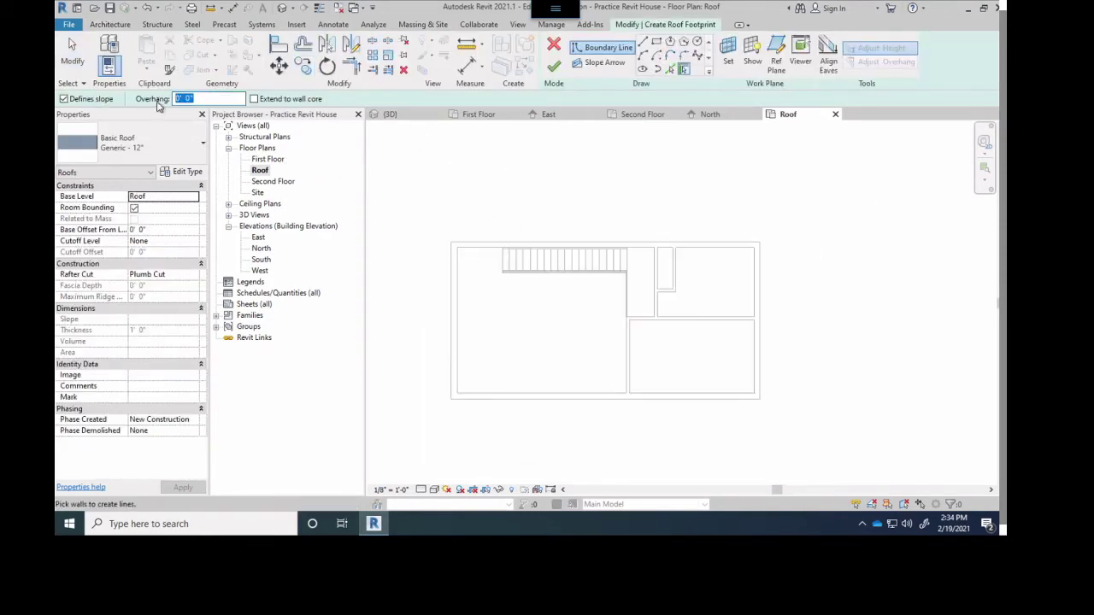
pyautogui.write('1')
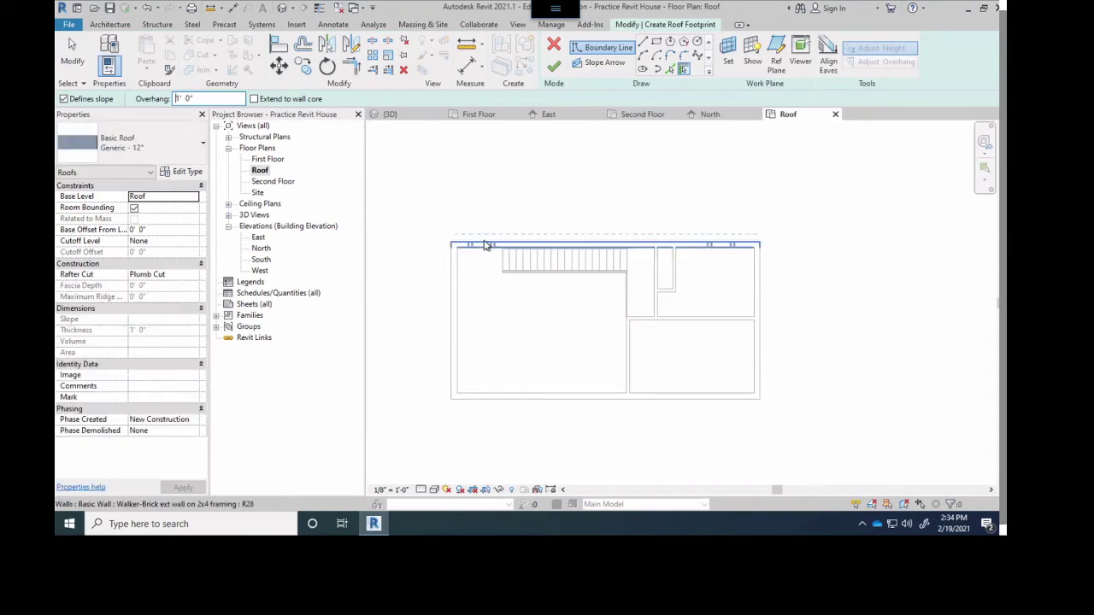
pyautogui.scroll(2, 486, 245)
# Step: Pick the top, right, bottom and left exterior walls as roof boundaries
pyautogui.click(488, 246)
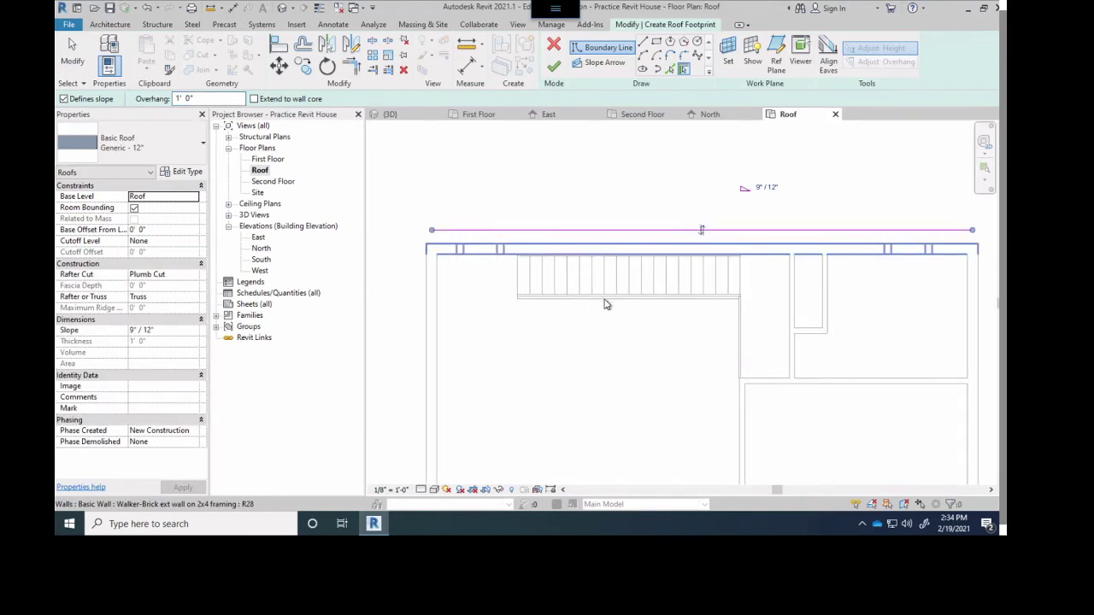
pyautogui.moveTo(606, 303); pyautogui.dragTo(528, 235, button='middle')
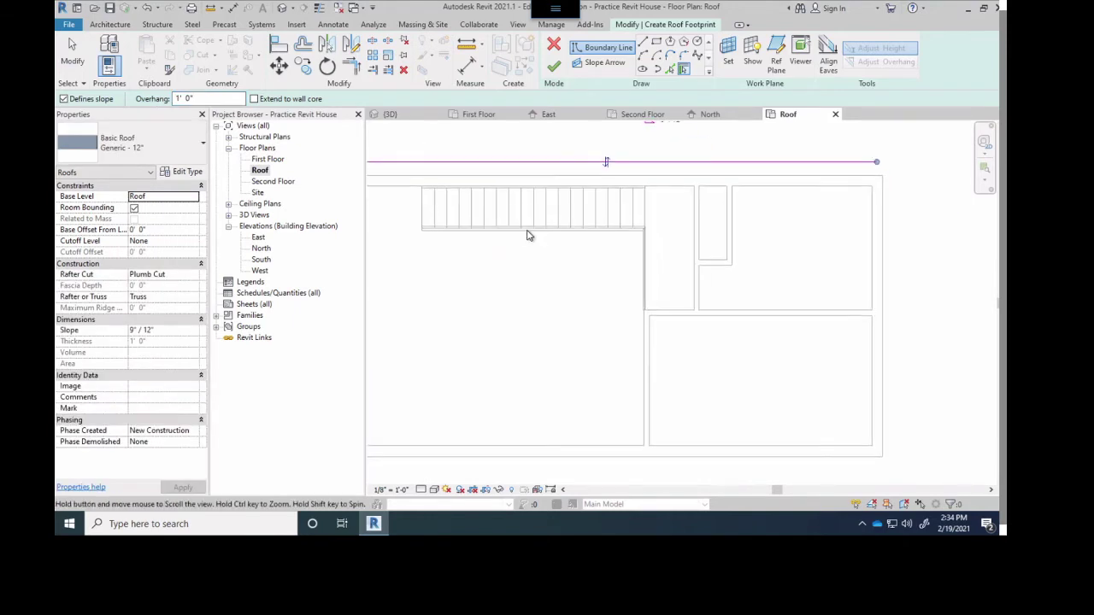
pyautogui.click(885, 289)
pyautogui.click(776, 466)
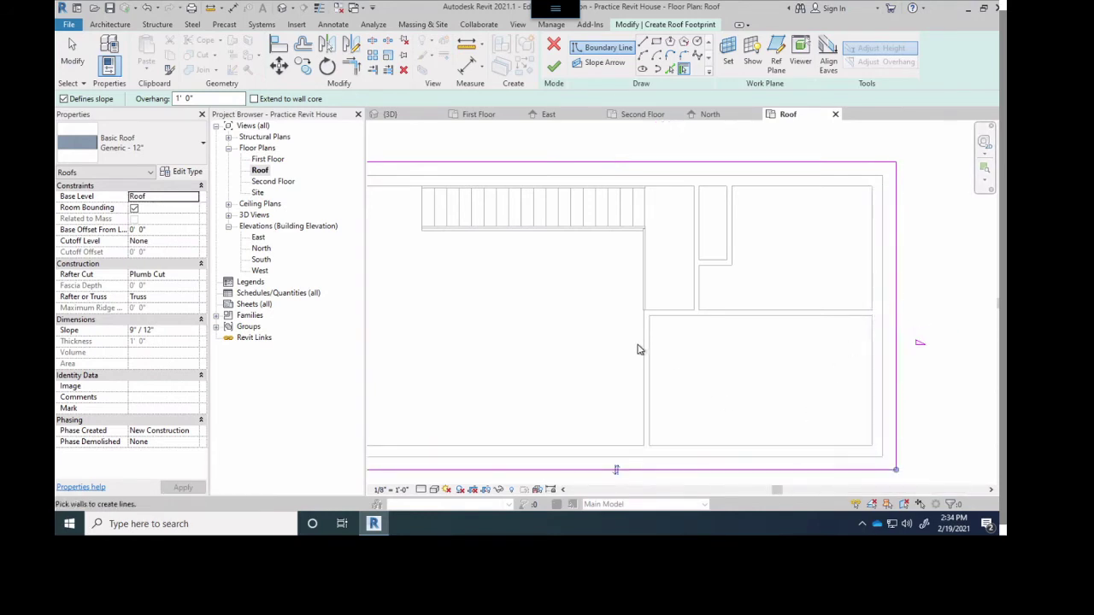
pyautogui.moveTo(640, 350); pyautogui.dragTo(733, 325, button='middle')
pyautogui.click(425, 337)
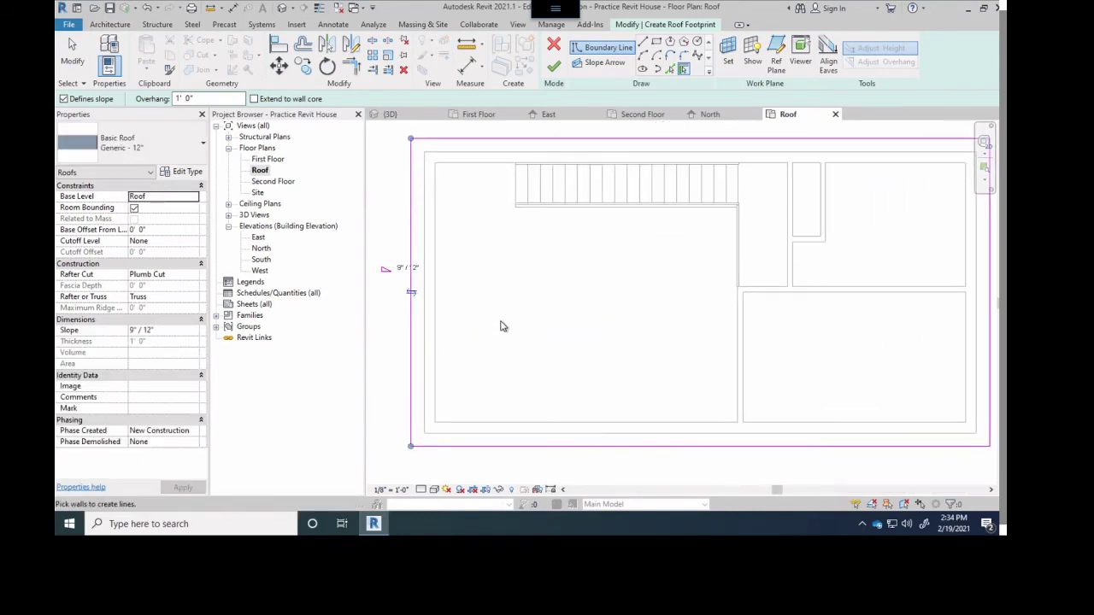
# Step: Pan and zoom to check the closed footprint around the house
pyautogui.scroll(-1, 548, 313)
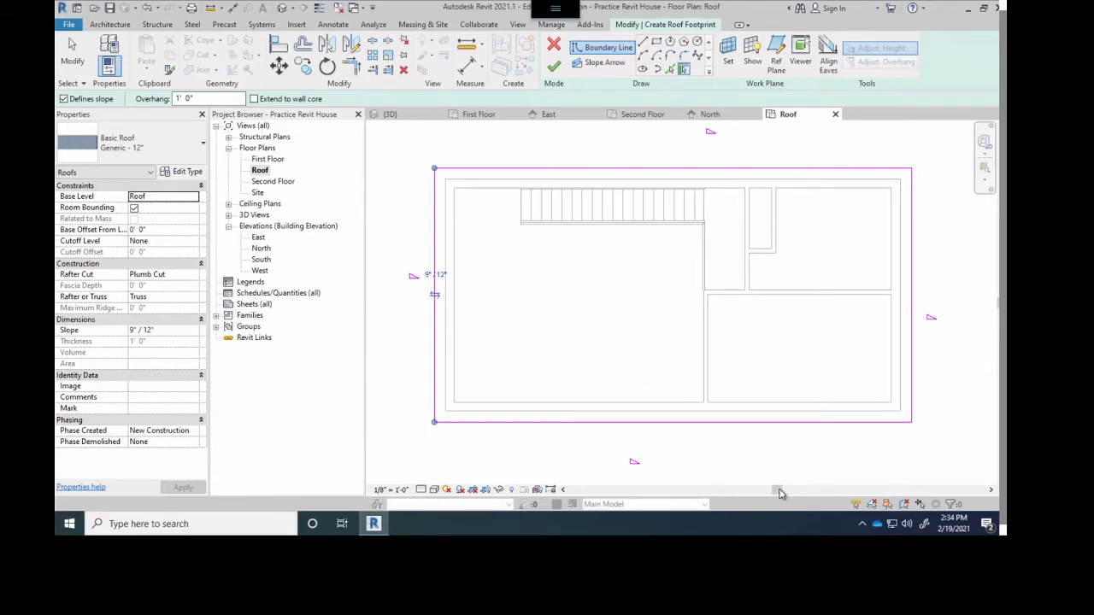
pyautogui.scroll(3, 634, 458)
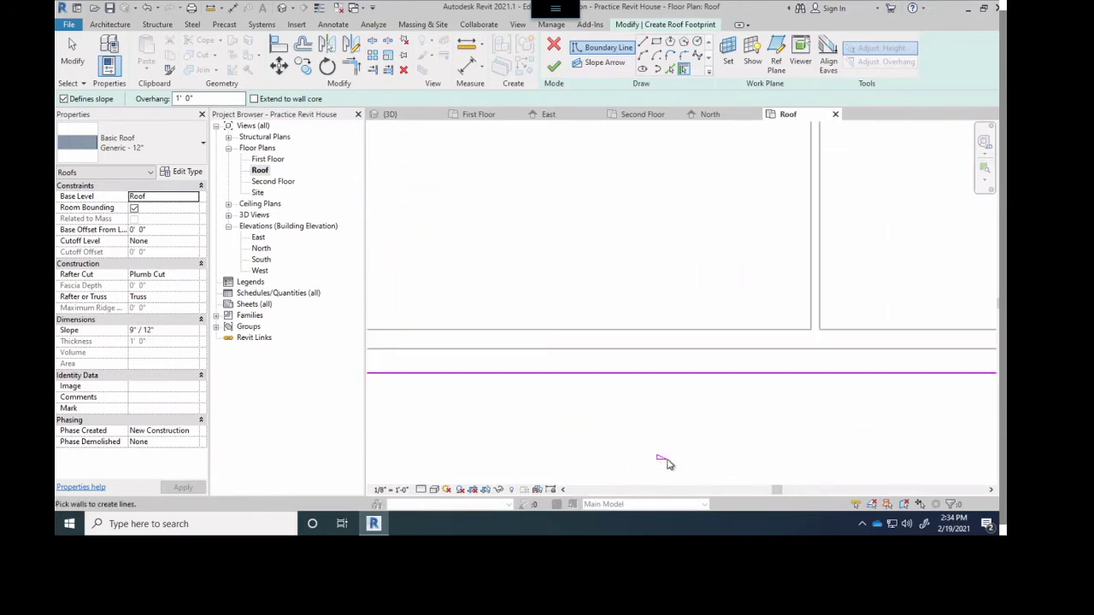
pyautogui.scroll(-1, 661, 461)
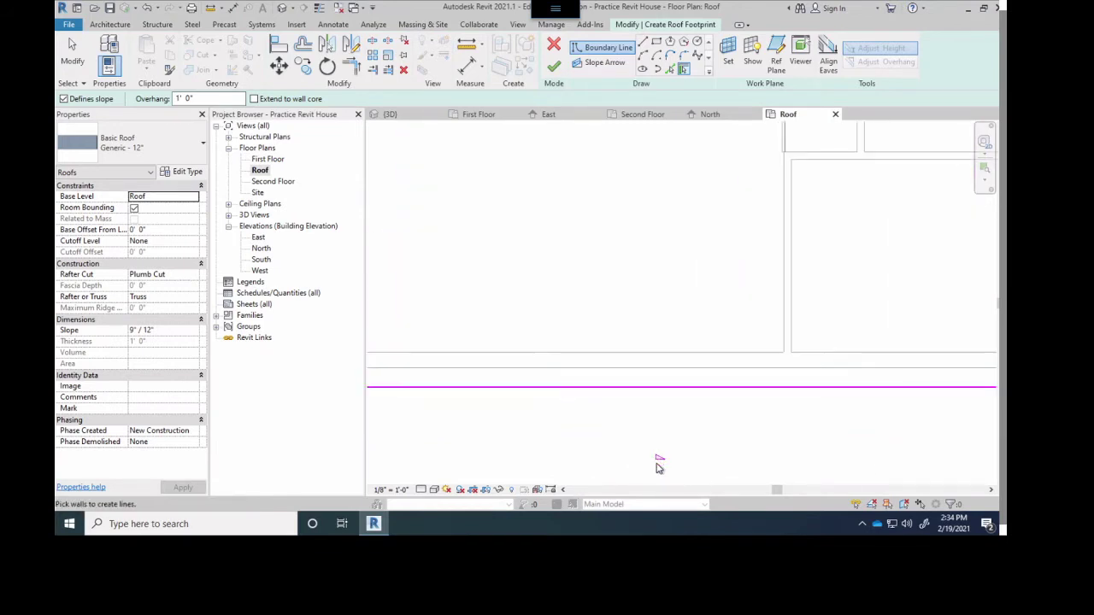
pyautogui.moveTo(659, 457); pyautogui.dragTo(625, 368, button='middle')
pyautogui.scroll(2, 624, 367)
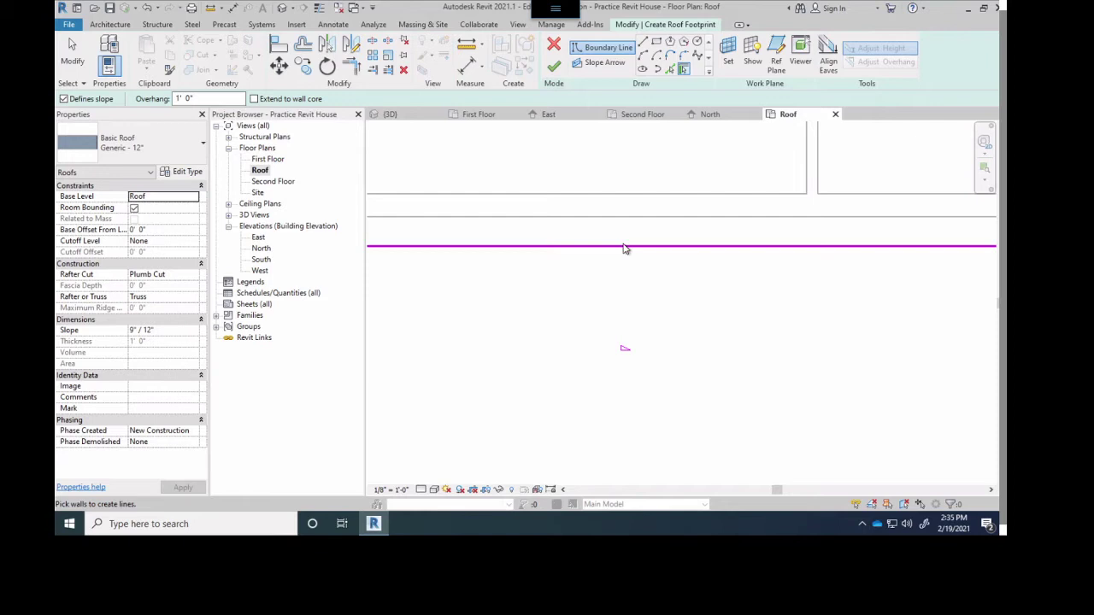
pyautogui.scroll(-3, 632, 225)
pyautogui.moveTo(655, 276); pyautogui.dragTo(644, 351, button='middle')
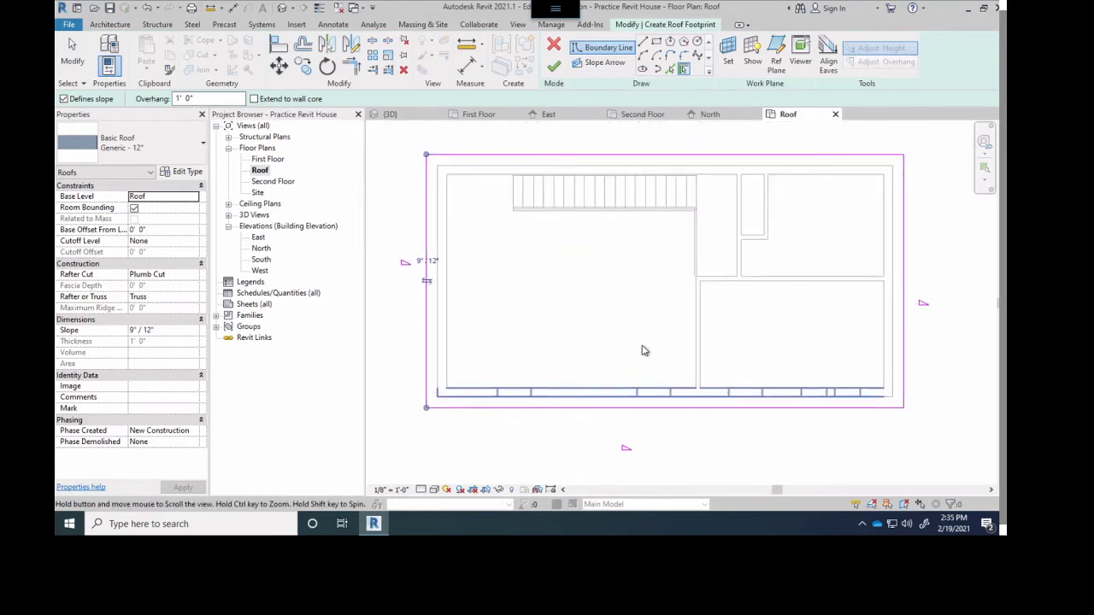
pyautogui.moveTo(618, 311); pyautogui.dragTo(659, 301, button='middle')
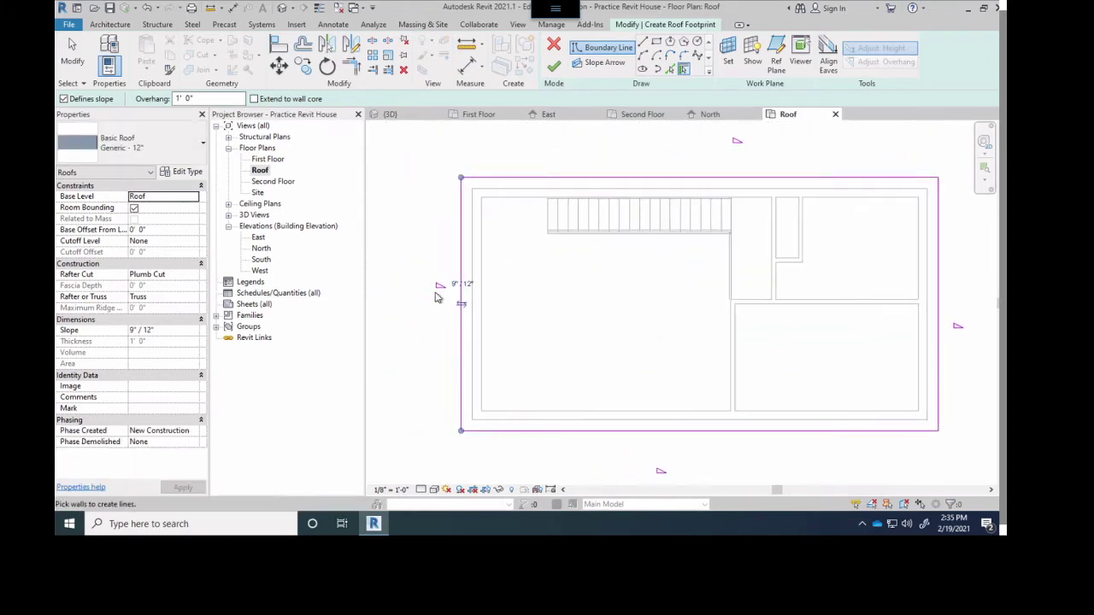
pyautogui.scroll(3, 436, 297)
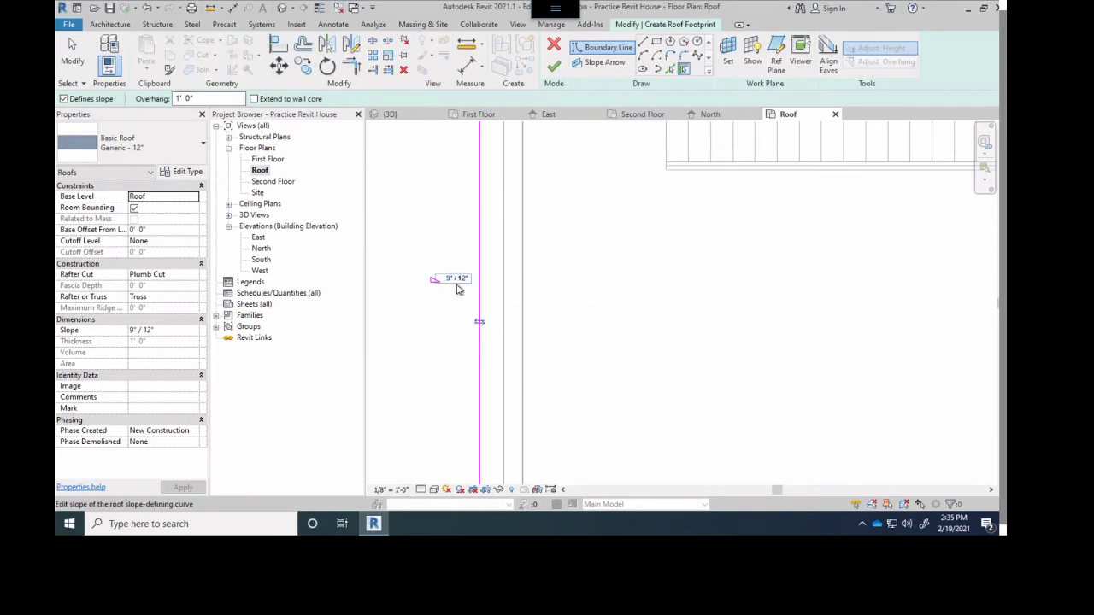
pyautogui.scroll(-4, 547, 284)
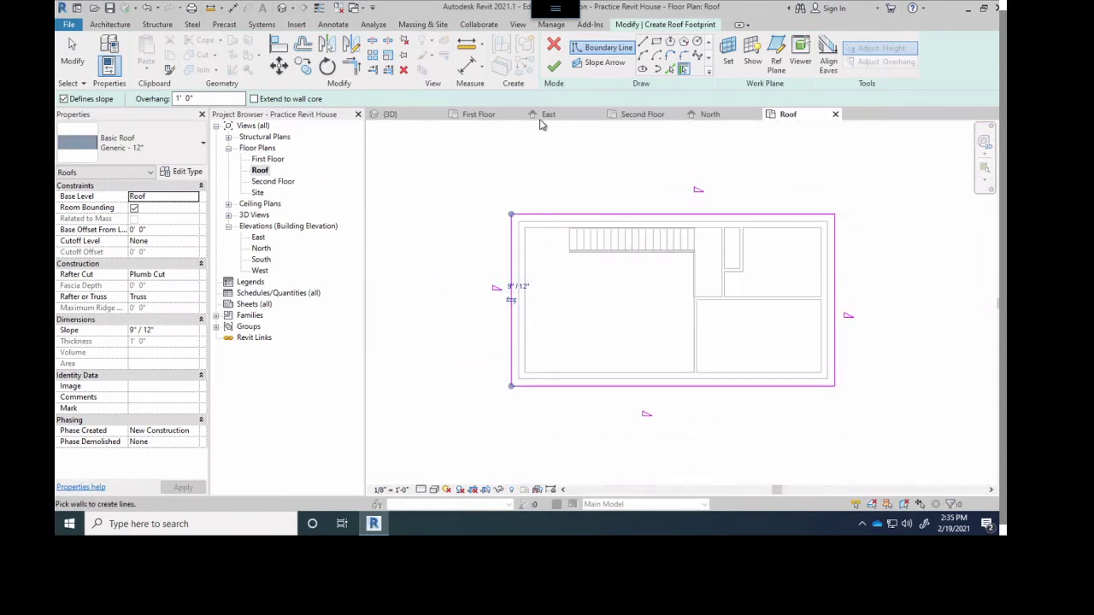
# Step: Finish the roof and orbit the {3D} view to inspect the hip roof
pyautogui.click(554, 66)
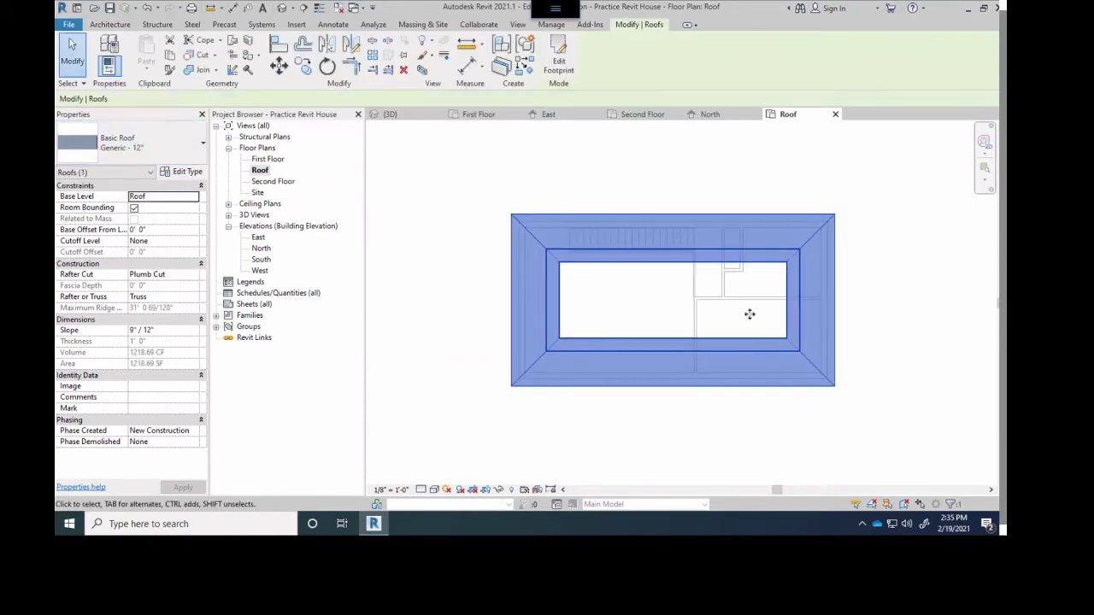
pyautogui.click(387, 113)
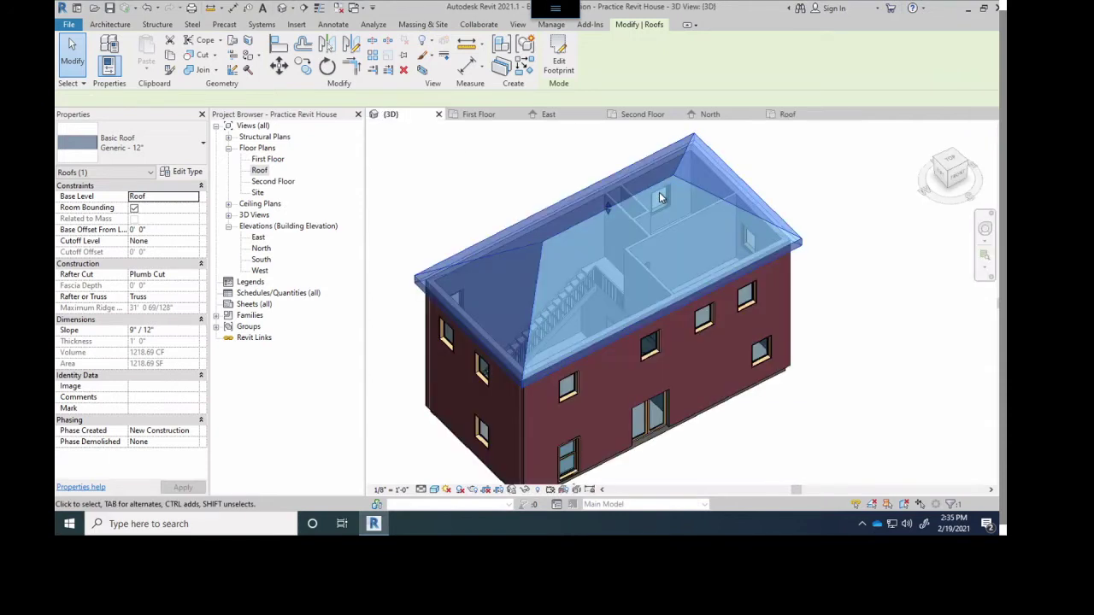
pyautogui.click(849, 234)
pyautogui.keyDown('shift'); pyautogui.moveTo(712, 297); pyautogui.dragTo(577, 203, button='middle'); pyautogui.keyUp('shift')
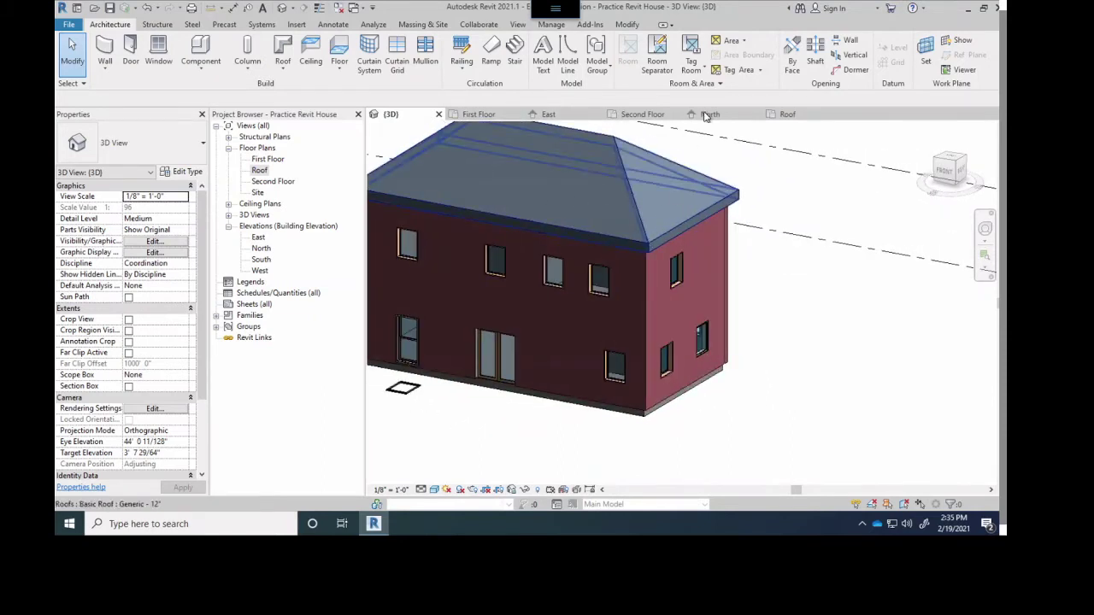
pyautogui.scroll(-1, 569, 282)
pyautogui.keyDown('shift'); pyautogui.moveTo(618, 288); pyautogui.dragTo(679, 177, button='middle'); pyautogui.keyUp('shift')
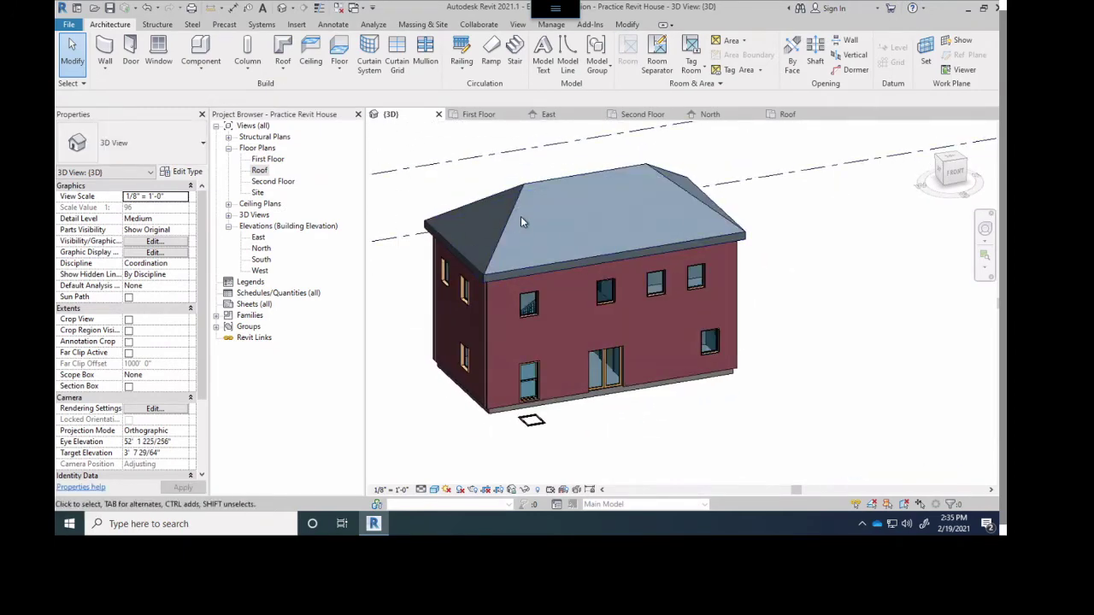
pyautogui.scroll(4, 520, 216)
pyautogui.scroll(-3, 521, 216)
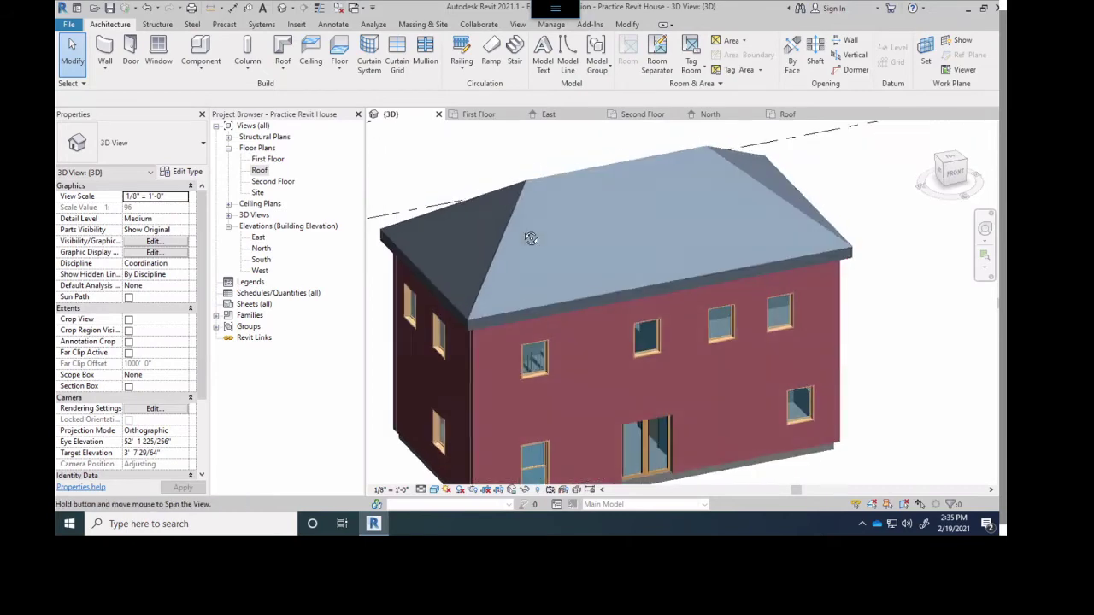
pyautogui.scroll(3, 526, 197)
# Step: Delete the roof and return to the Roof floor plan
pyautogui.click(527, 189)
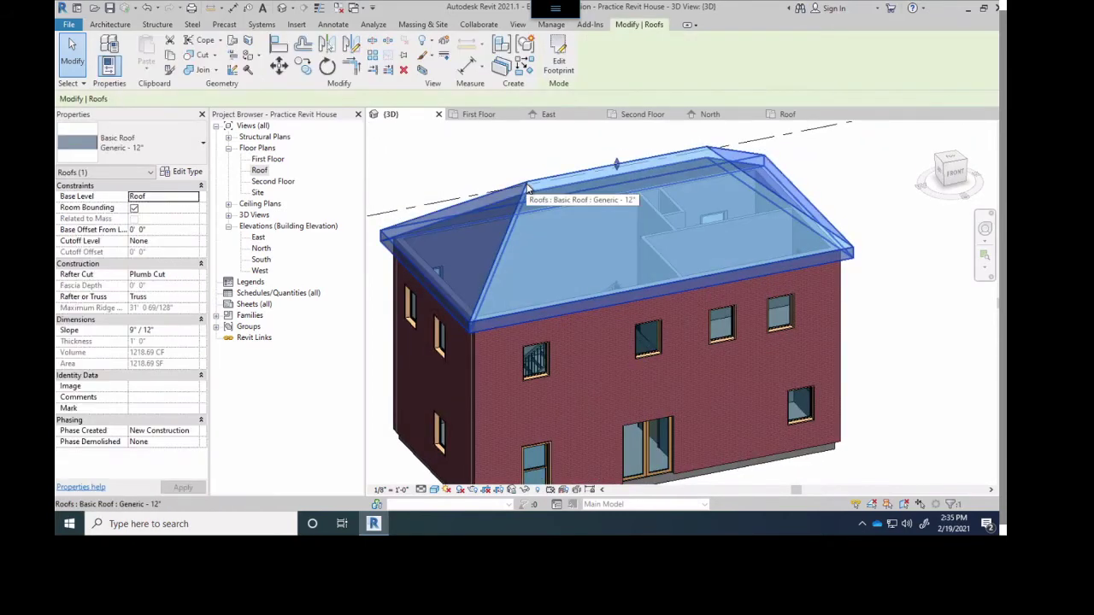
pyautogui.press('Delete')
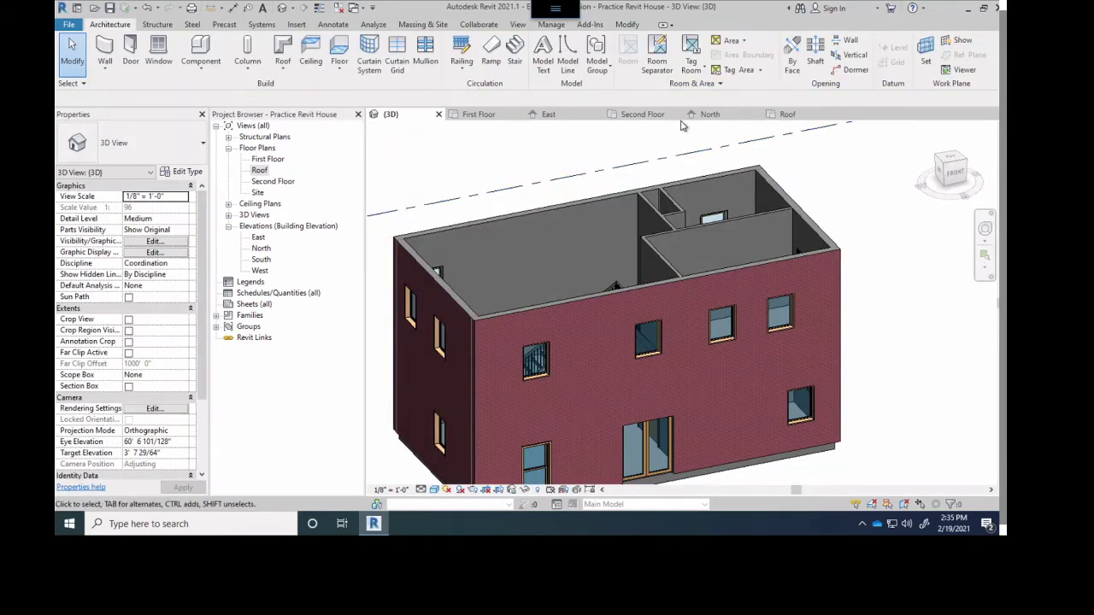
pyautogui.click(776, 113)
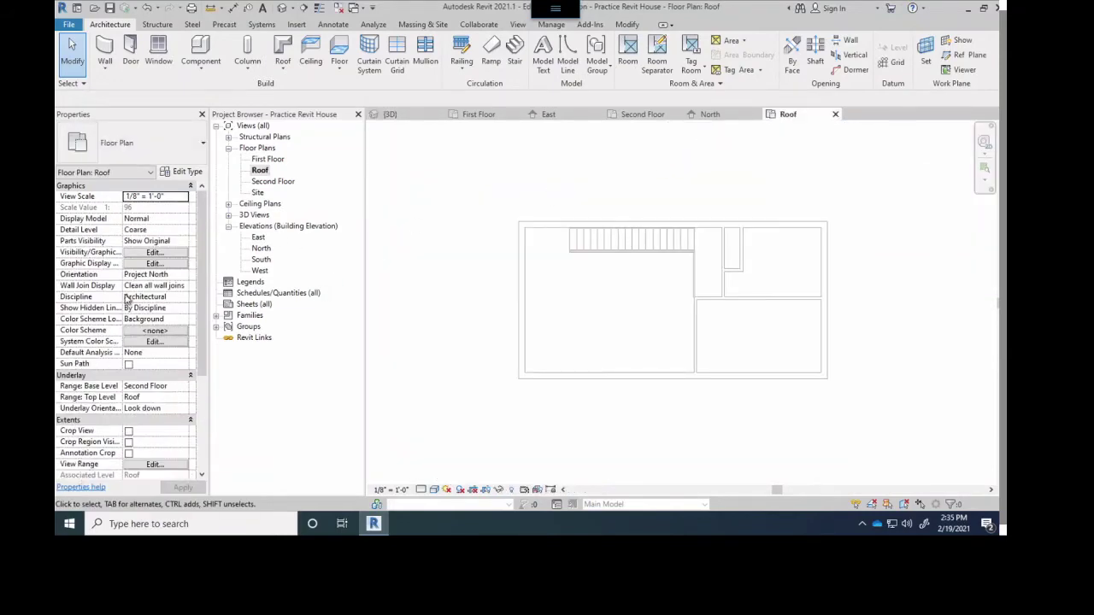
pyautogui.scroll(-1, 125, 413)
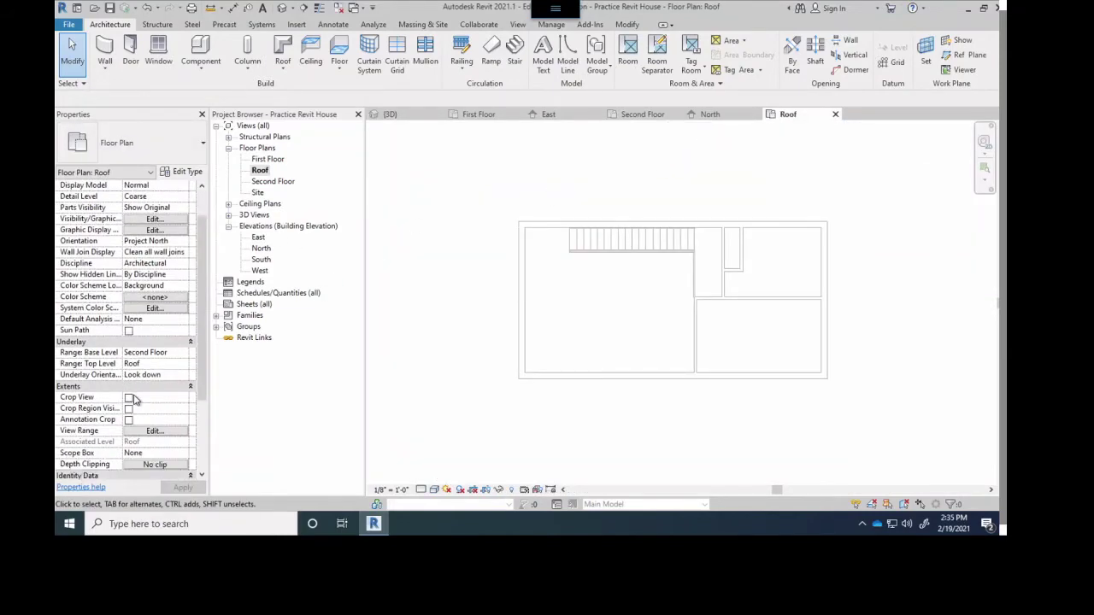
pyautogui.click(154, 353)
pyautogui.click(190, 342)
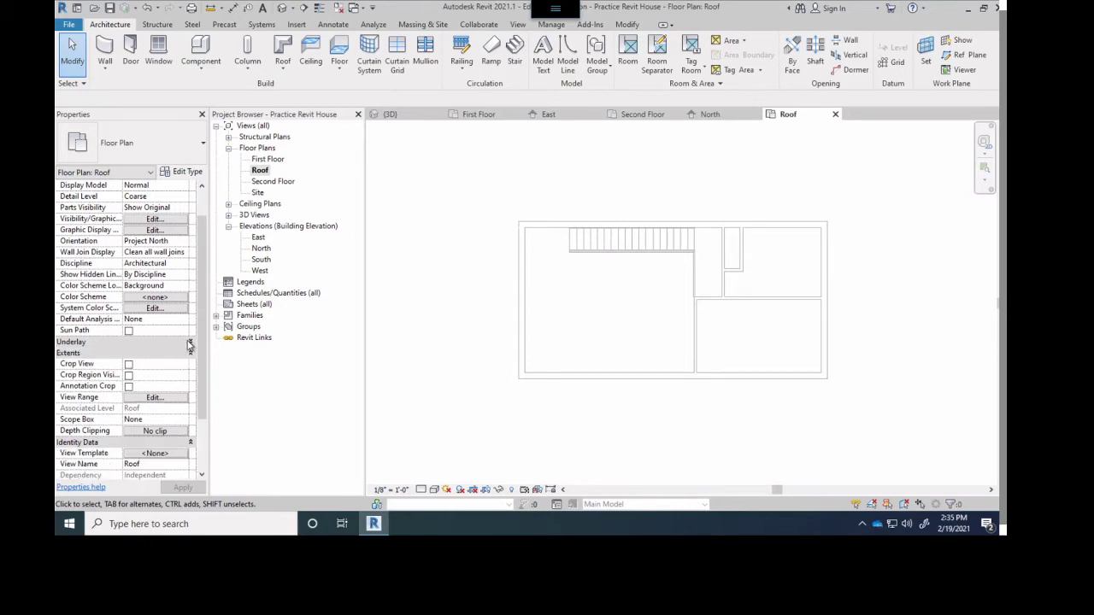
pyautogui.click(190, 342)
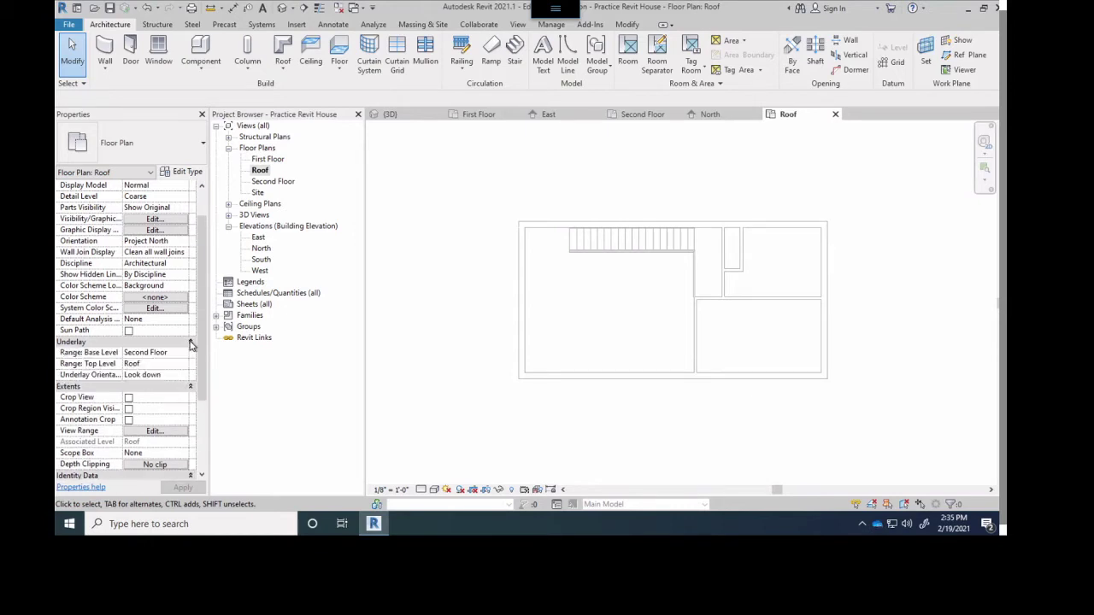
pyautogui.click(171, 354)
# Step: Start a new Roof by Footprint with a 1' 0" overhang
pyautogui.click(283, 50)
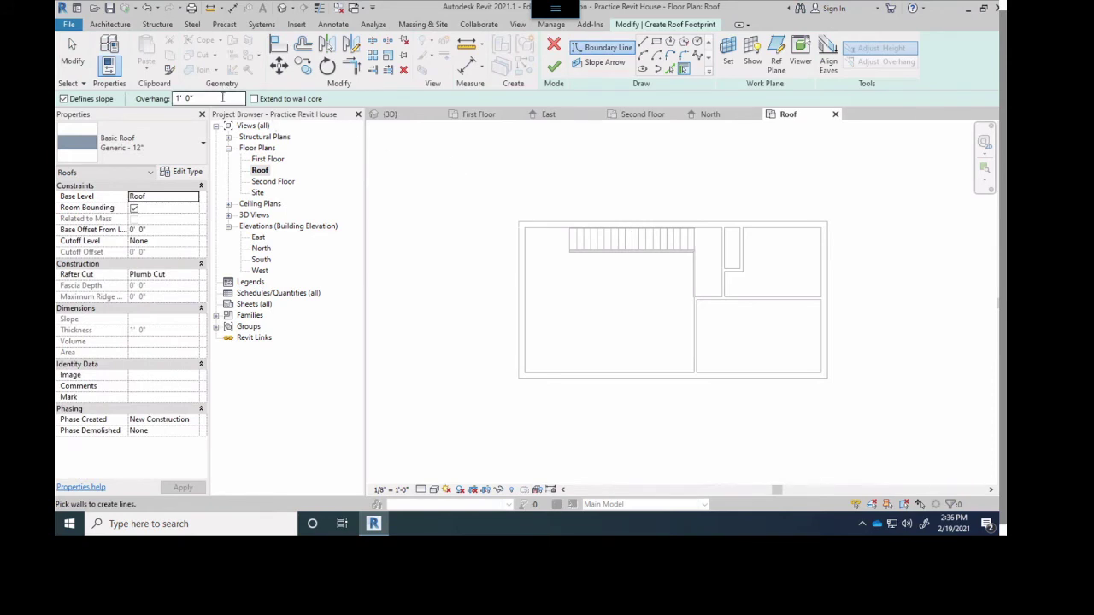
pyautogui.moveTo(195, 98); pyautogui.dragTo(172, 98)
pyautogui.write('1')
pyautogui.press('Return')
# Step: Pick the top, right, bottom and left walls as sloped edges and finish the roof
pyautogui.click(560, 228)
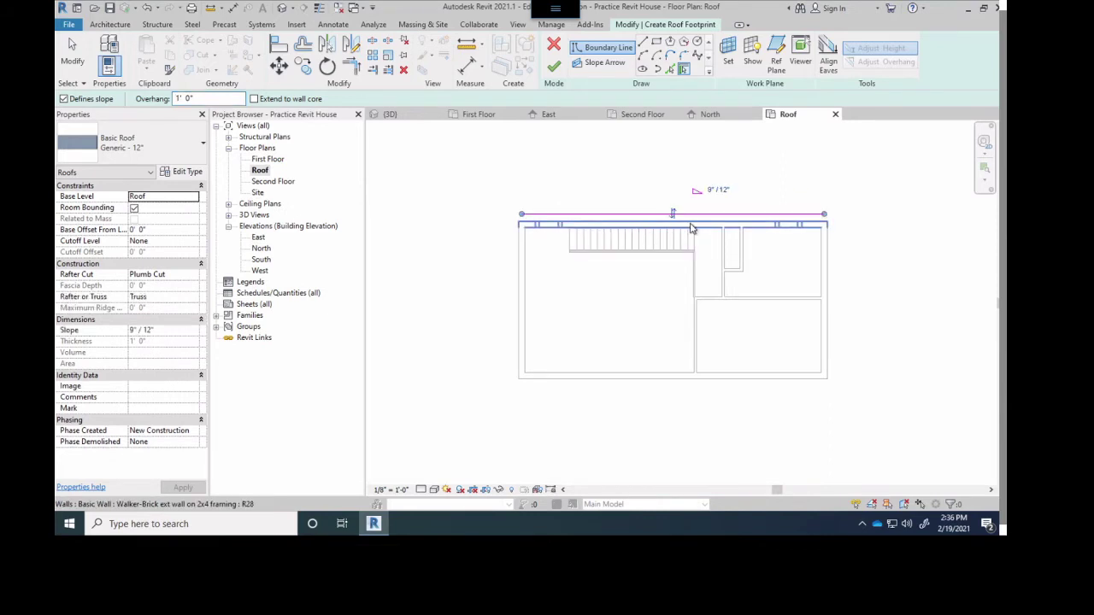
pyautogui.click(830, 275)
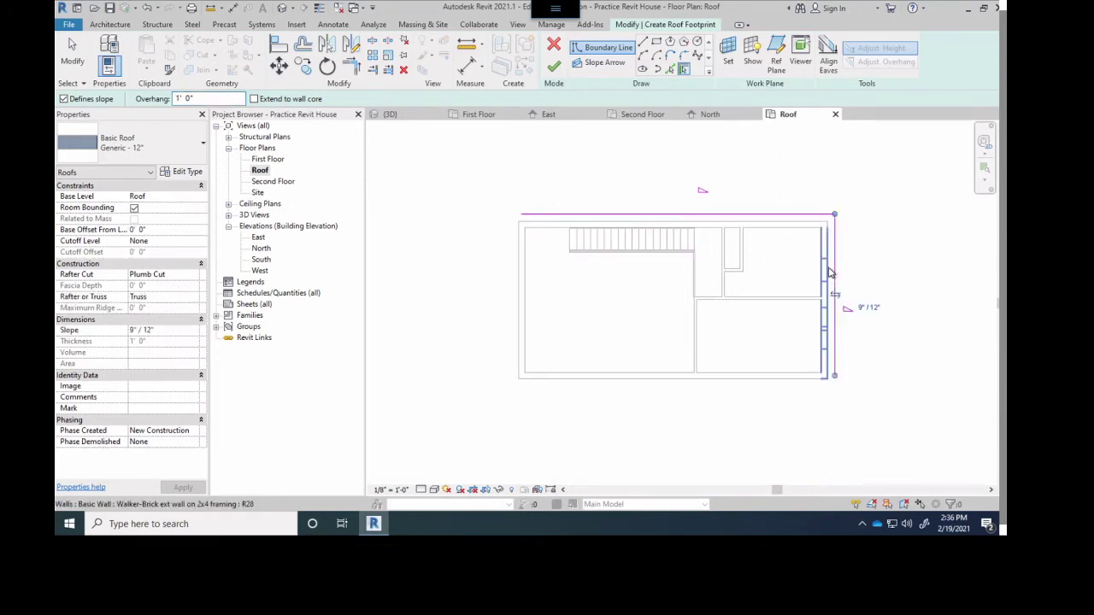
pyautogui.click(763, 387)
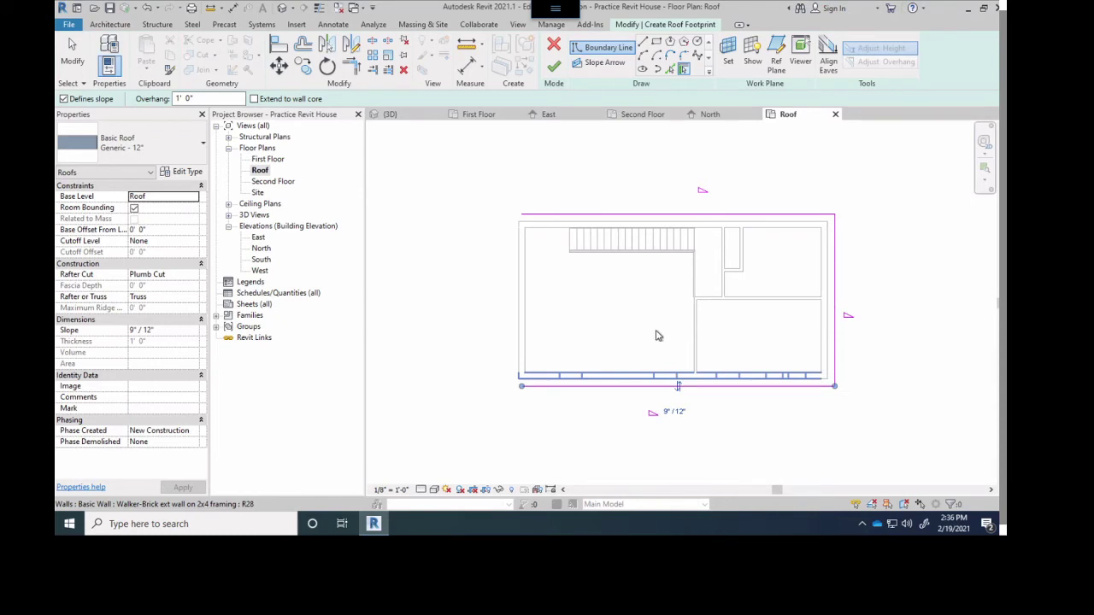
pyautogui.click(518, 299)
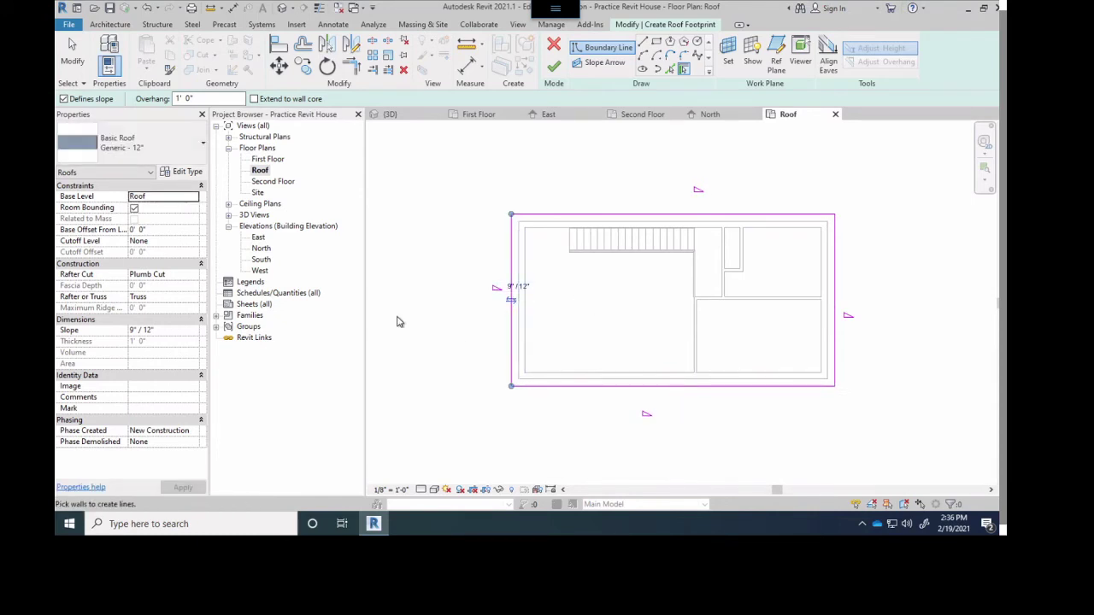
pyautogui.click(556, 72)
# Step: Switch to the {3D} view, deselect the roof and orbit to see its overhanging eaves
pyautogui.click(393, 115)
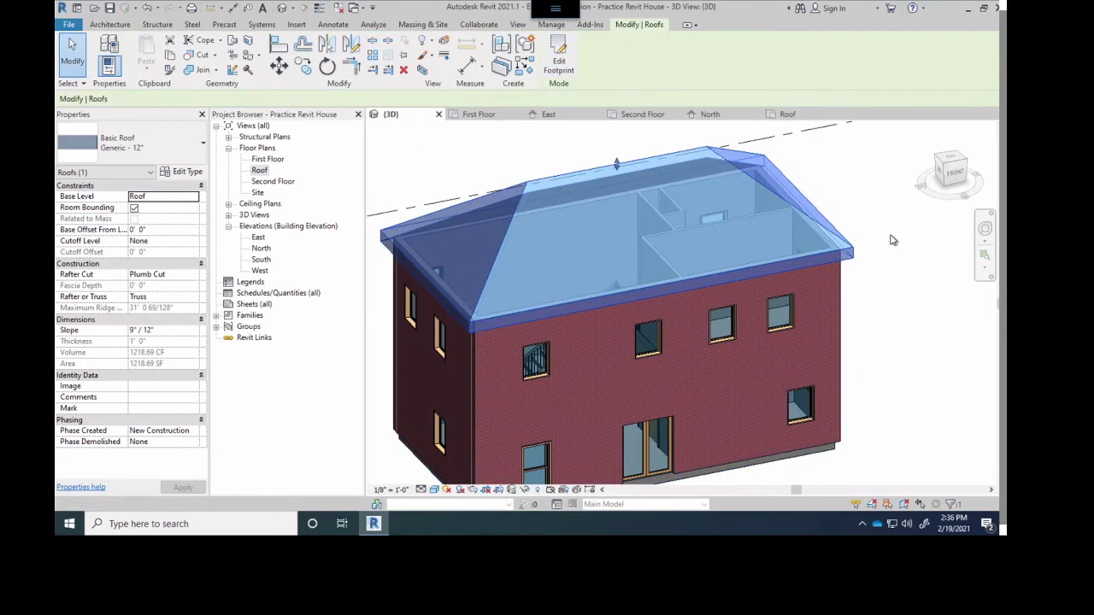
pyautogui.click(891, 239)
pyautogui.keyDown('shift'); pyautogui.moveTo(662, 297); pyautogui.dragTo(745, 297, button='middle'); pyautogui.keyUp('shift')
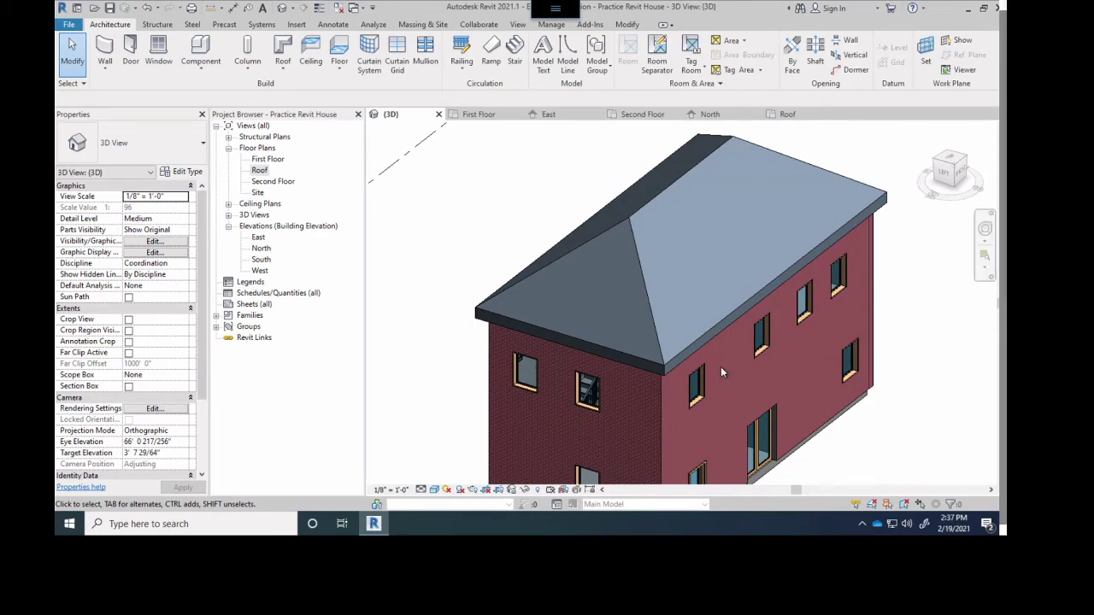
# Step: Delete the hip roof, then go through the Second Floor plan to the Roof floor plan
pyautogui.click(679, 184)
pyautogui.press('Delete')
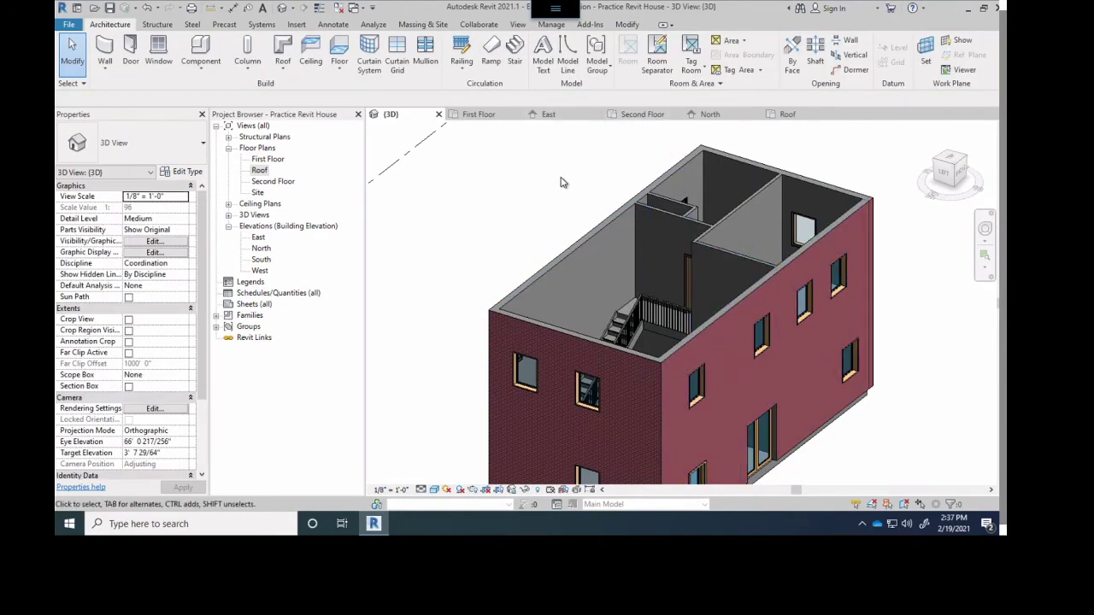
pyautogui.doubleClick(273, 183)
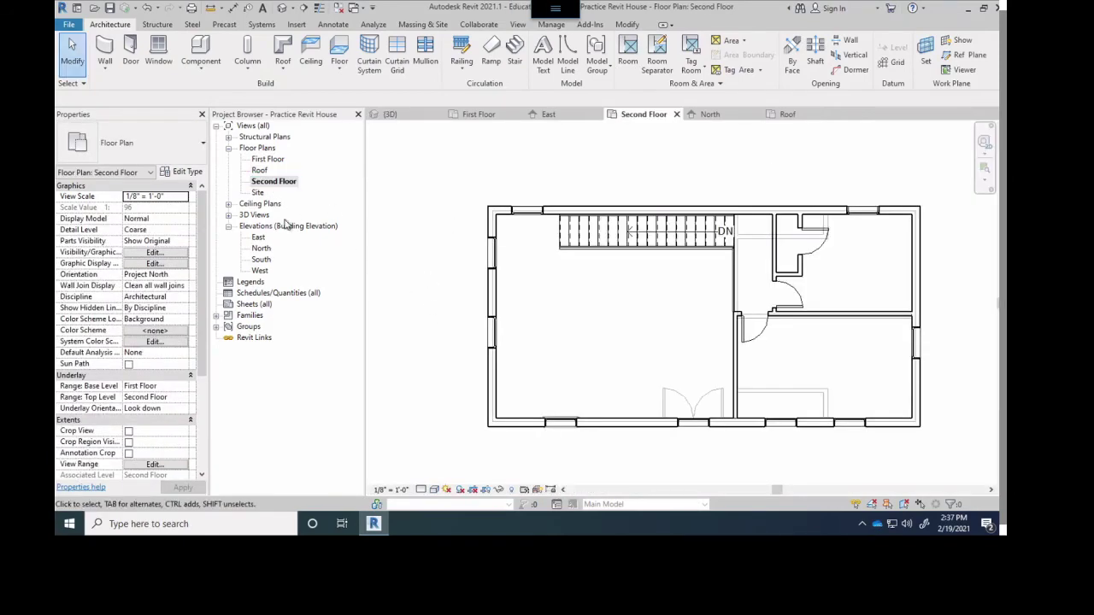
pyautogui.doubleClick(260, 171)
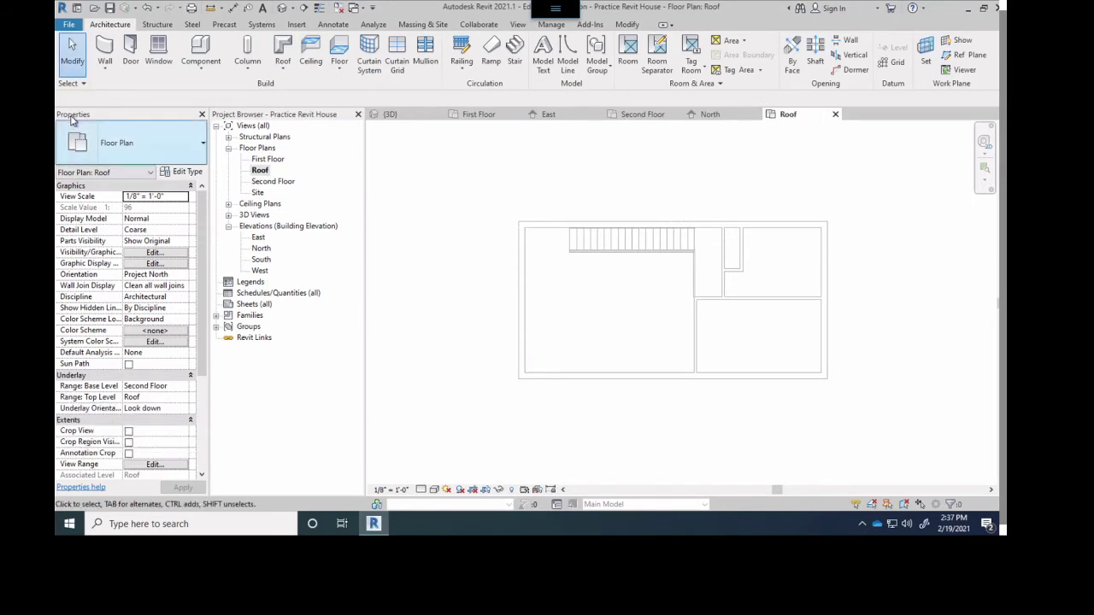
pyautogui.click(149, 387)
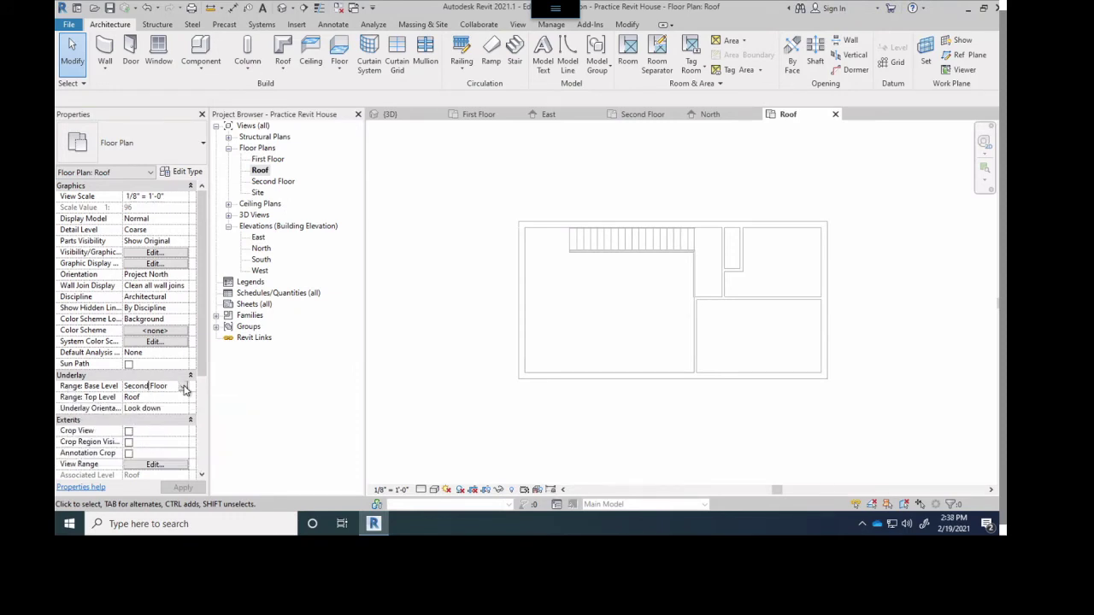
pyautogui.click(185, 387)
pyautogui.click(135, 418)
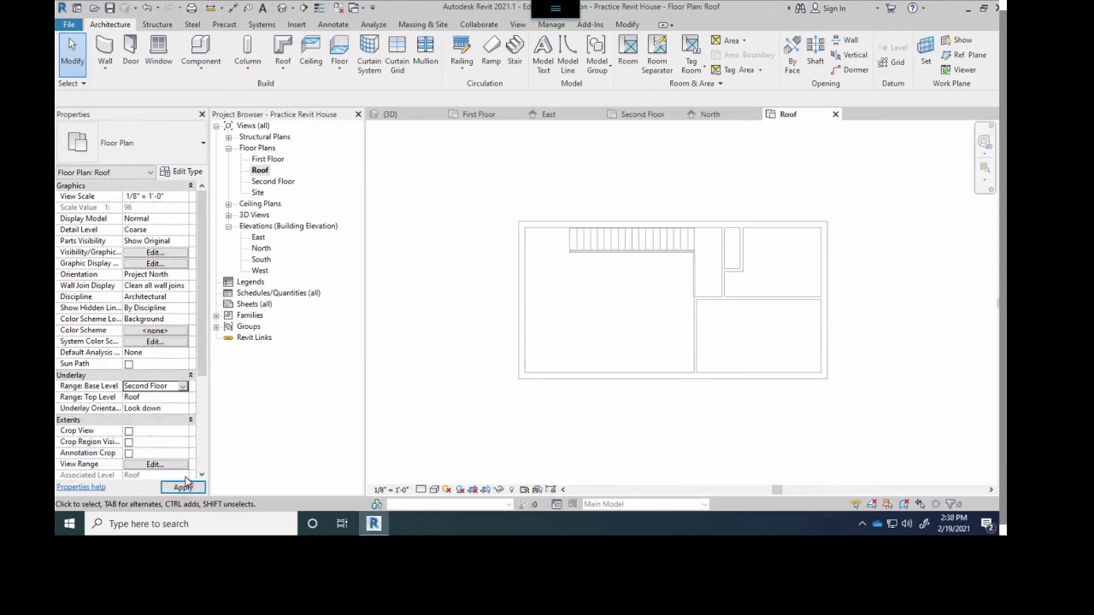
pyautogui.click(183, 487)
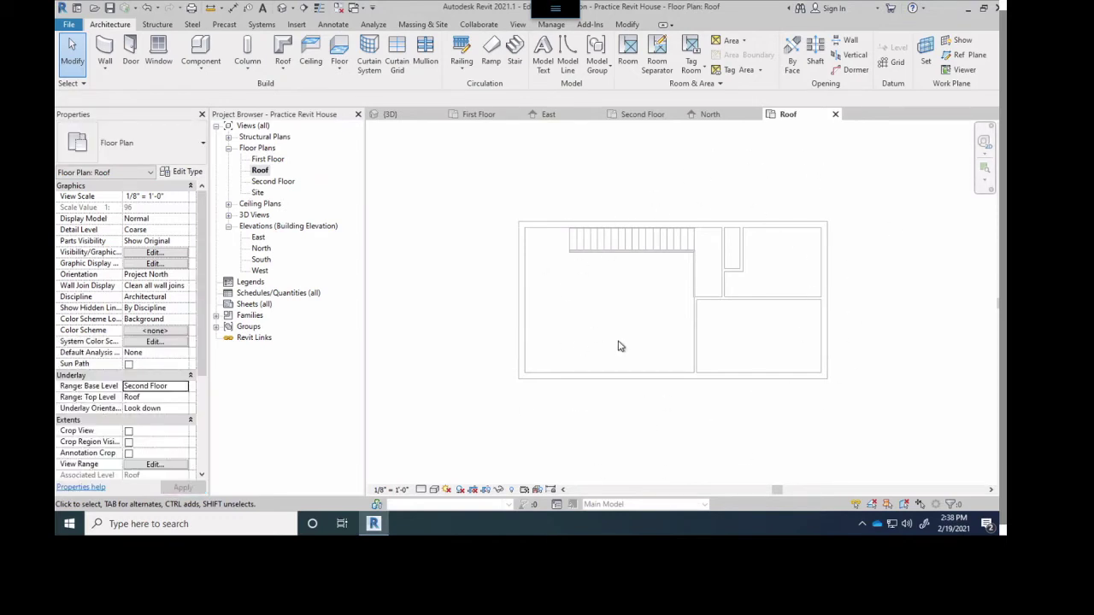
pyautogui.moveTo(672, 298); pyautogui.dragTo(661, 263, button='middle')
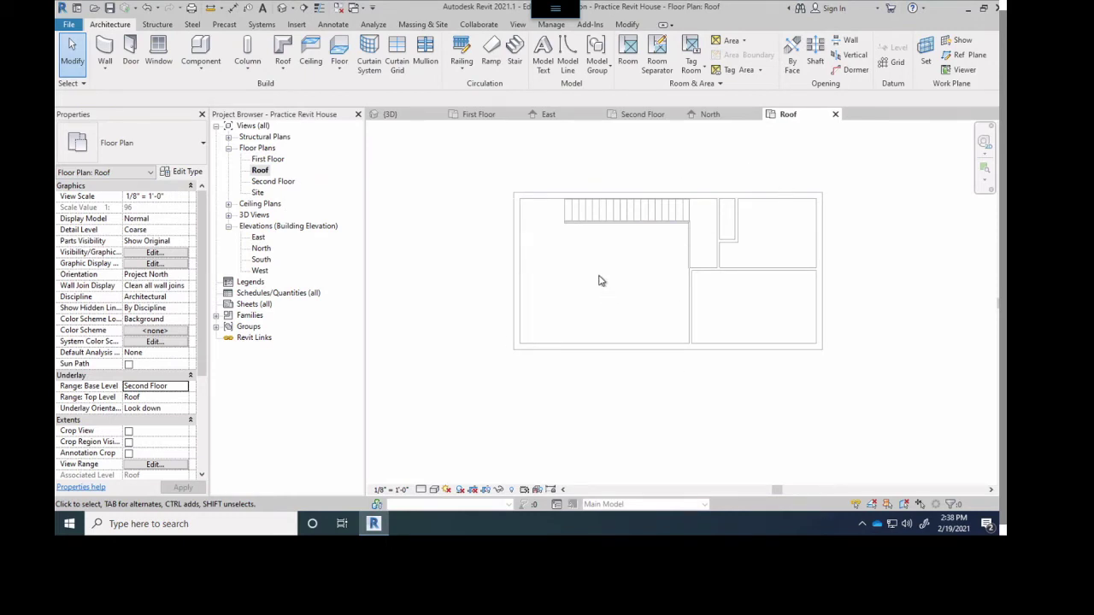
# Step: Start Roof by Footprint with a 1' overhang and pick the top, right, bottom and left walls
pyautogui.click(282, 53)
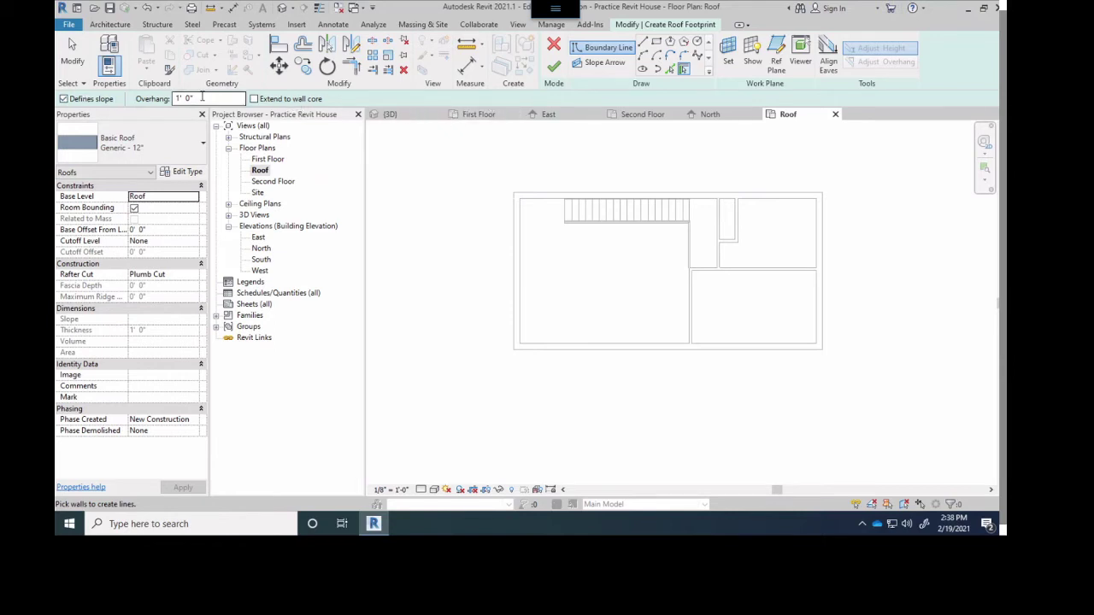
pyautogui.click(202, 97)
pyautogui.hotkey('ctrl', 'a')
pyautogui.write("1'")
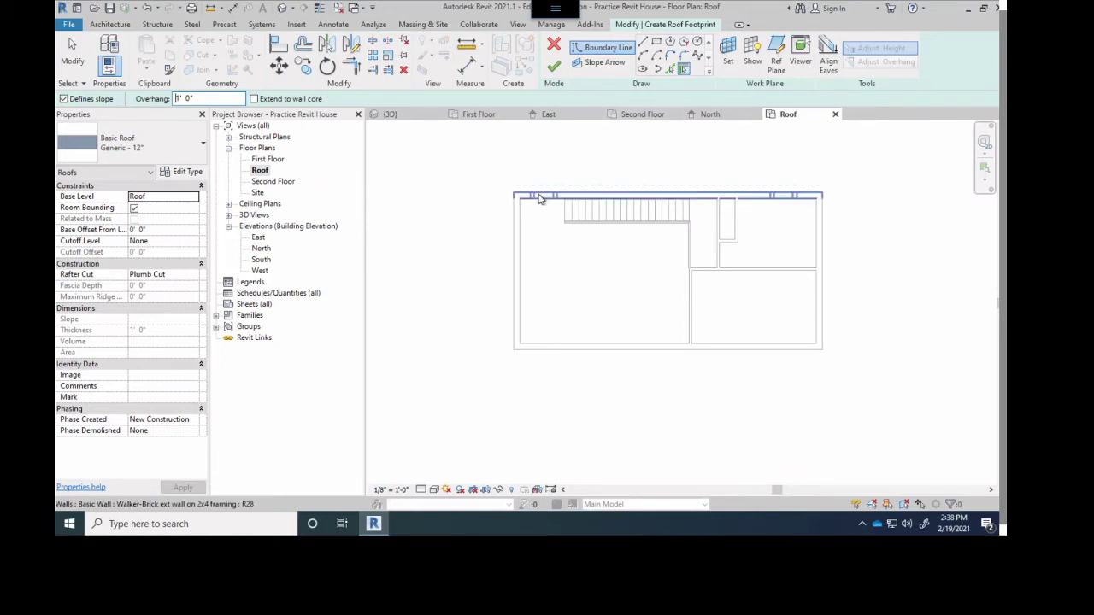
pyautogui.click(539, 199)
pyautogui.click(820, 262)
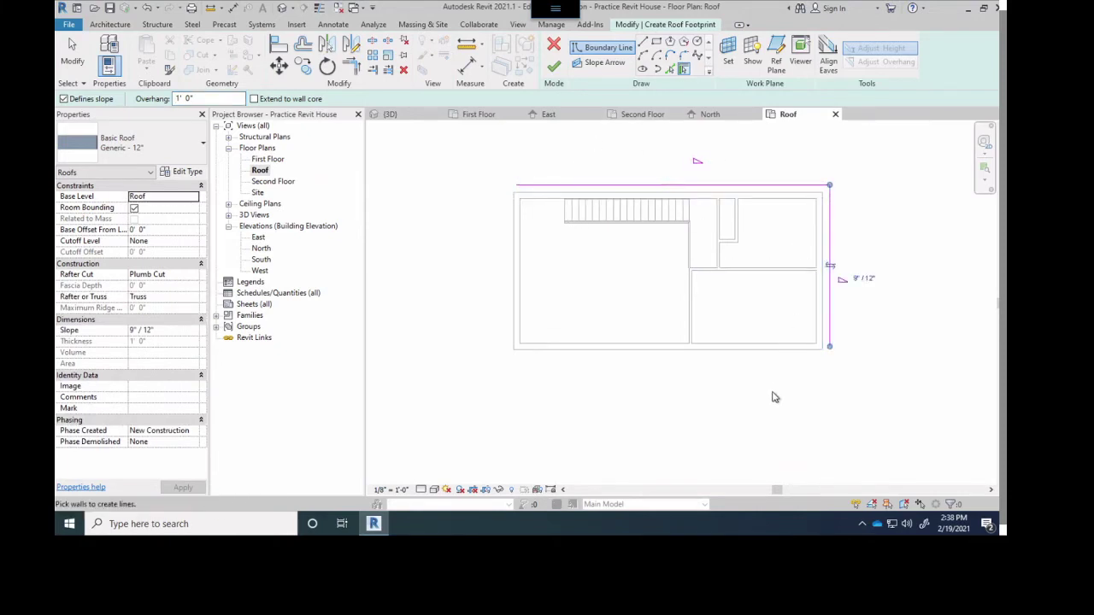
pyautogui.click(776, 353)
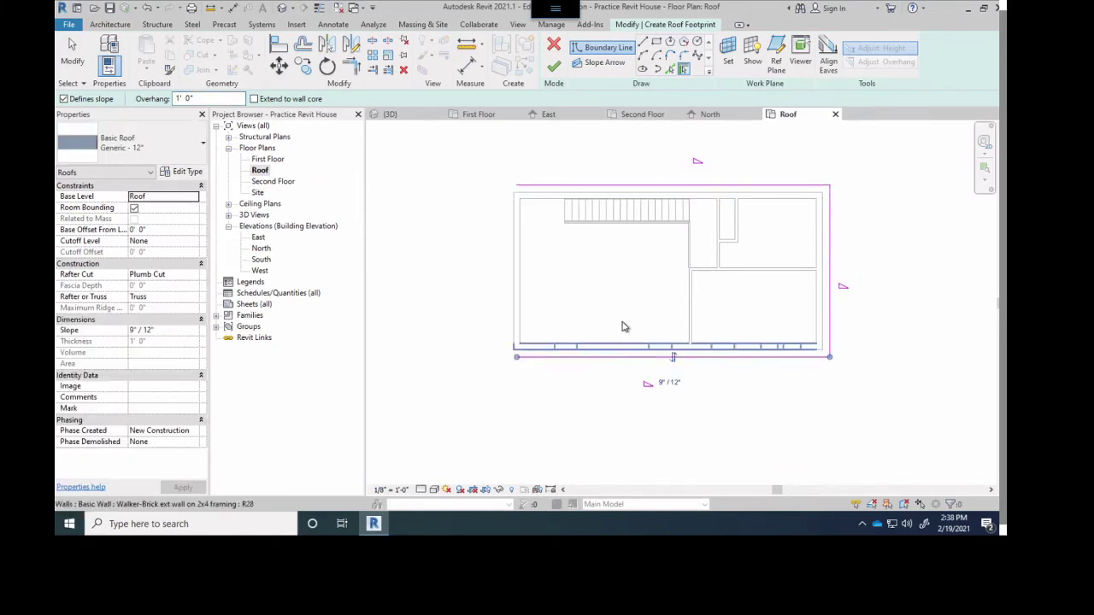
pyautogui.click(510, 297)
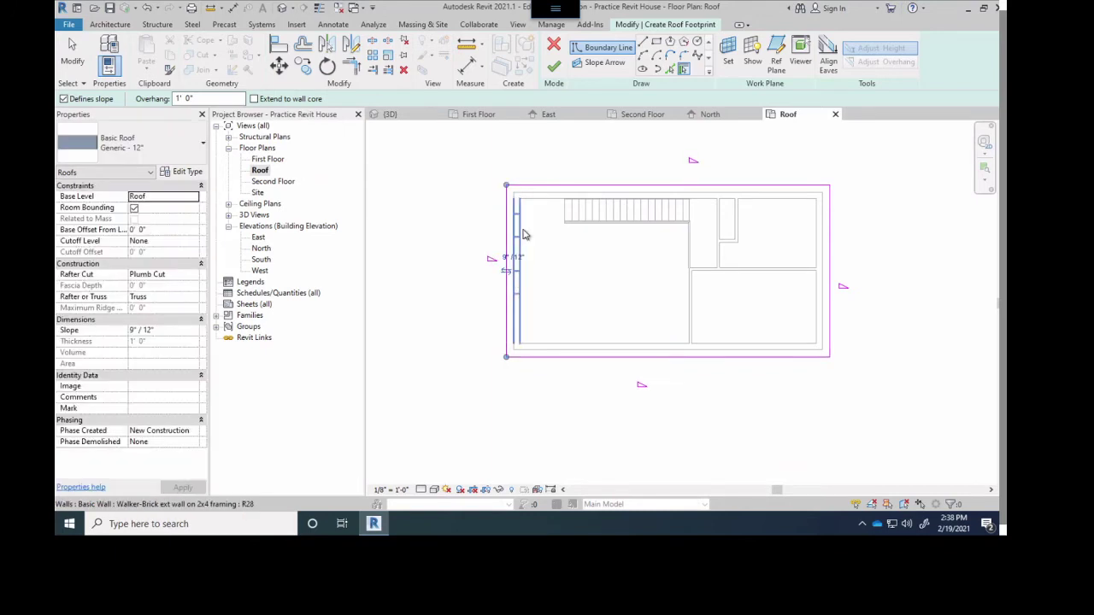
# Step: Finish the roof footprint and view the deselected hip roof in the {3D} view
pyautogui.click(553, 69)
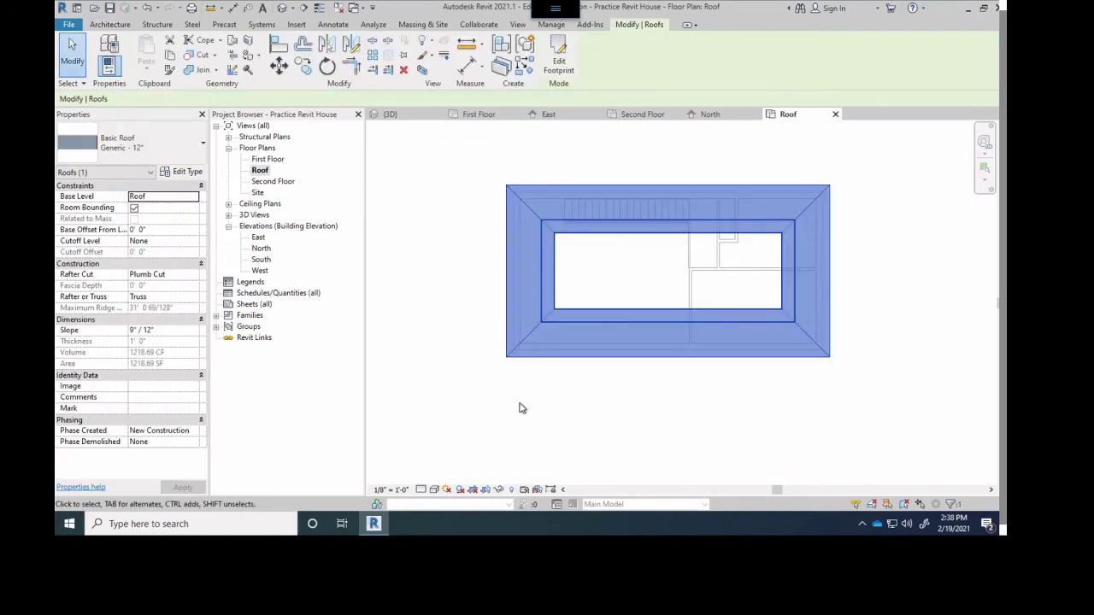
pyautogui.click(390, 114)
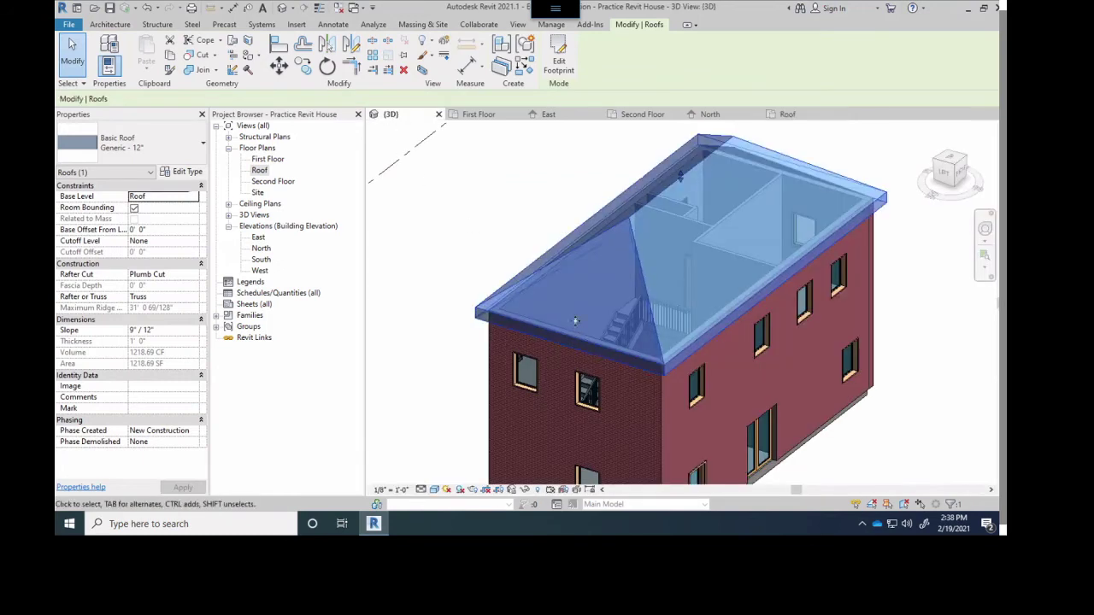
pyautogui.click(921, 346)
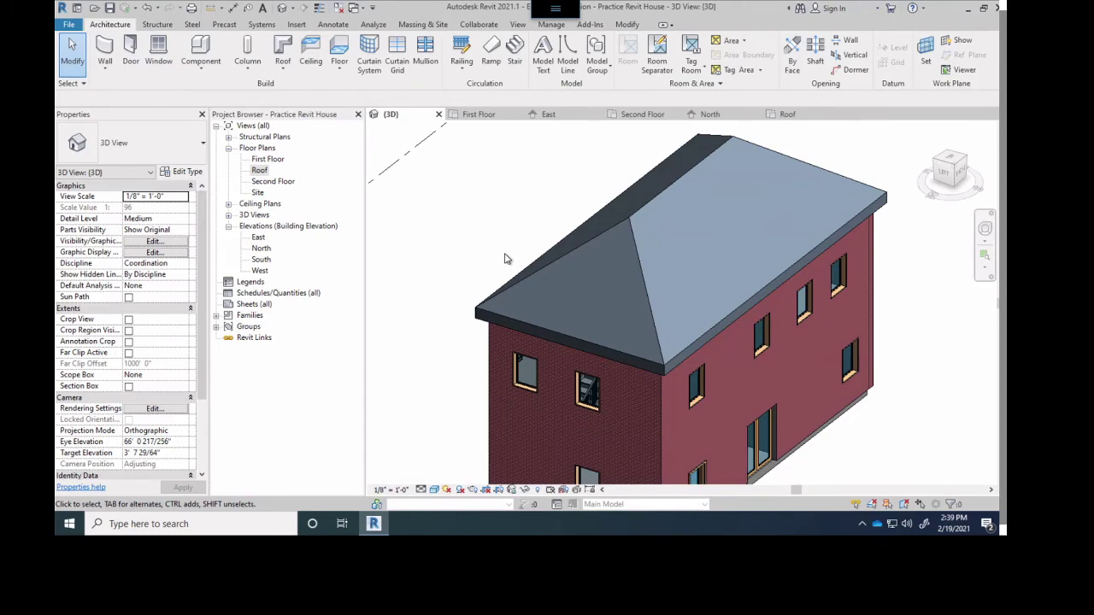
pyautogui.click(284, 65)
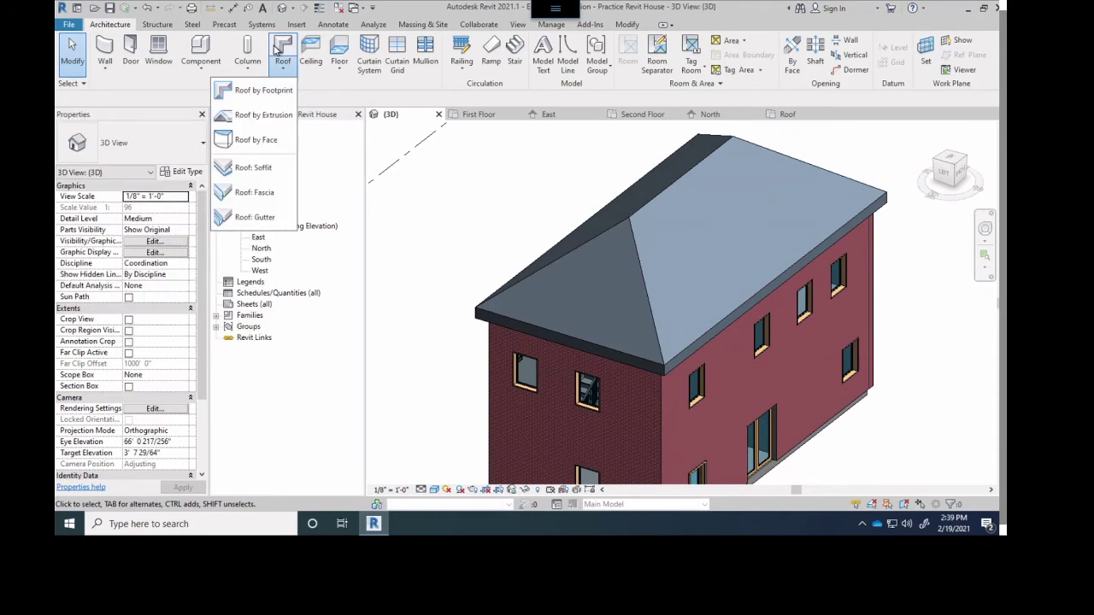
pyautogui.click(282, 72)
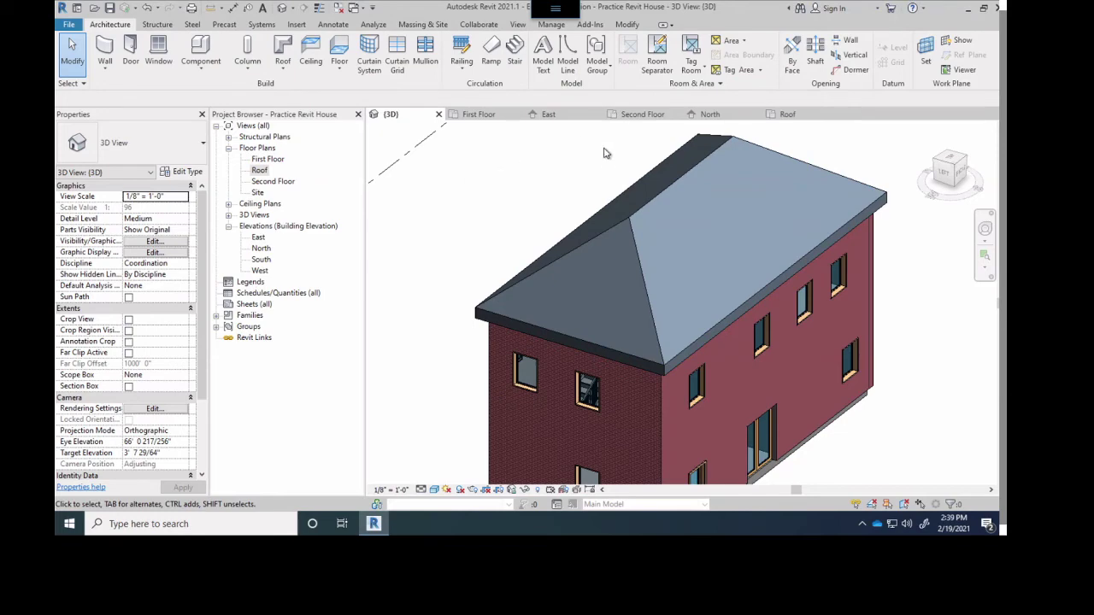
pyautogui.keyDown('shift'); pyautogui.moveTo(620, 250); pyautogui.dragTo(611, 279, button='middle'); pyautogui.keyUp('shift')
pyautogui.scroll(-2, 614, 258)
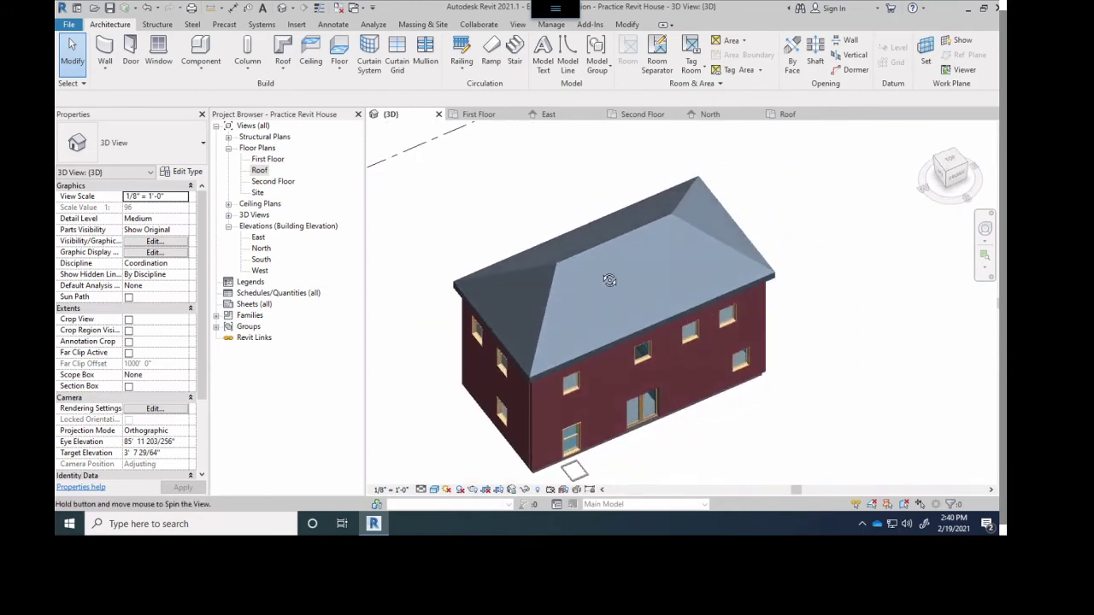
pyautogui.scroll(5, 576, 235)
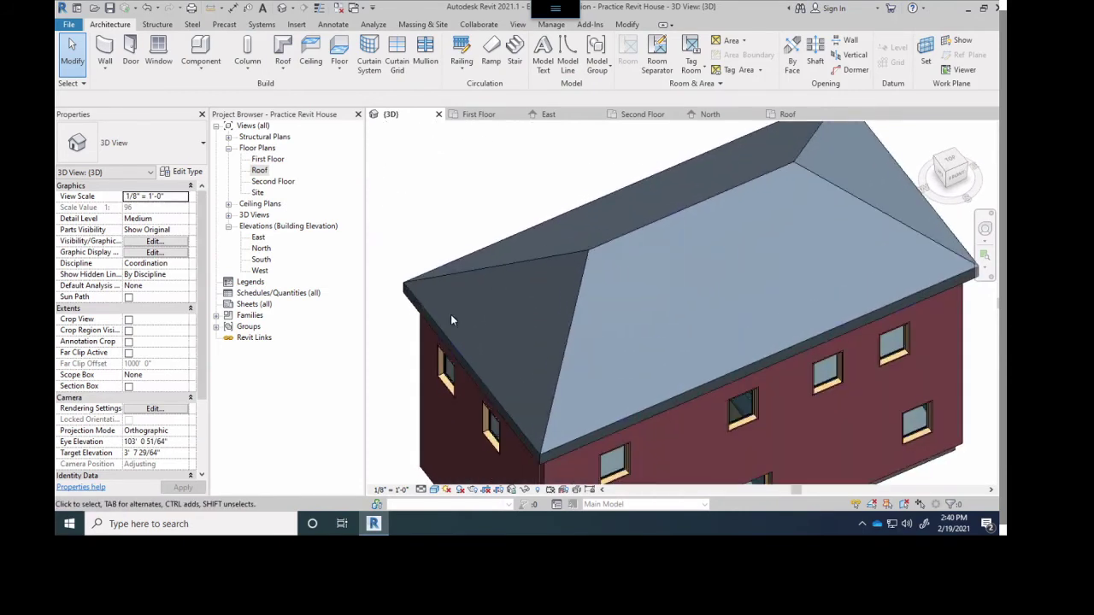
pyautogui.scroll(-3, 520, 234)
pyautogui.keyDown('shift'); pyautogui.moveTo(522, 362); pyautogui.dragTo(773, 218, button='middle'); pyautogui.keyUp('shift')
pyautogui.scroll(2, 705, 326)
pyautogui.scroll(-3, 689, 298)
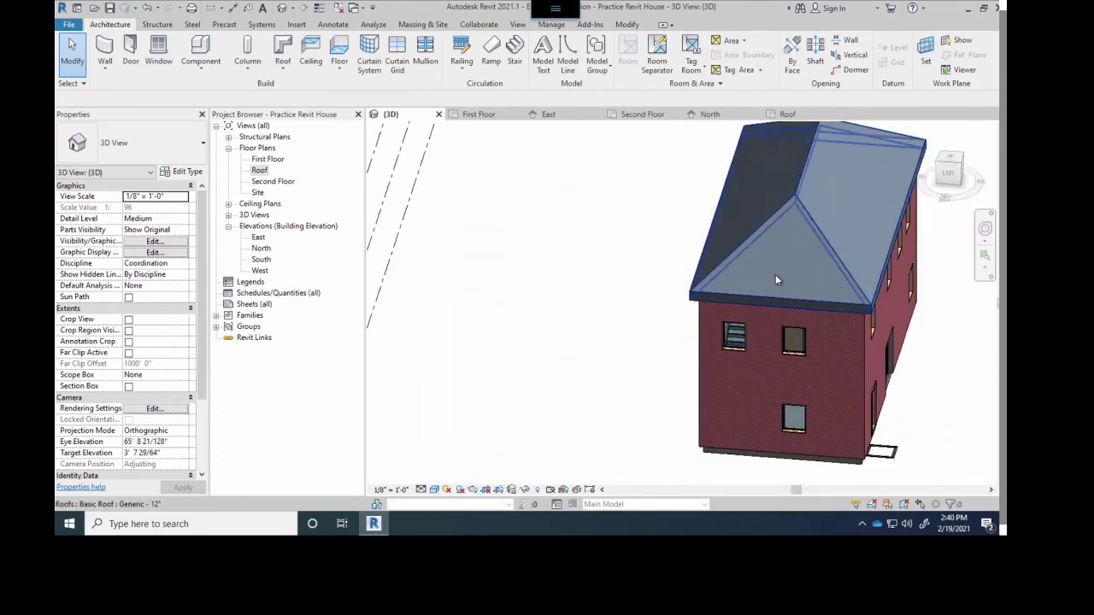
pyautogui.keyDown('shift'); pyautogui.moveTo(775, 274); pyautogui.dragTo(826, 261, button='middle'); pyautogui.keyUp('shift')
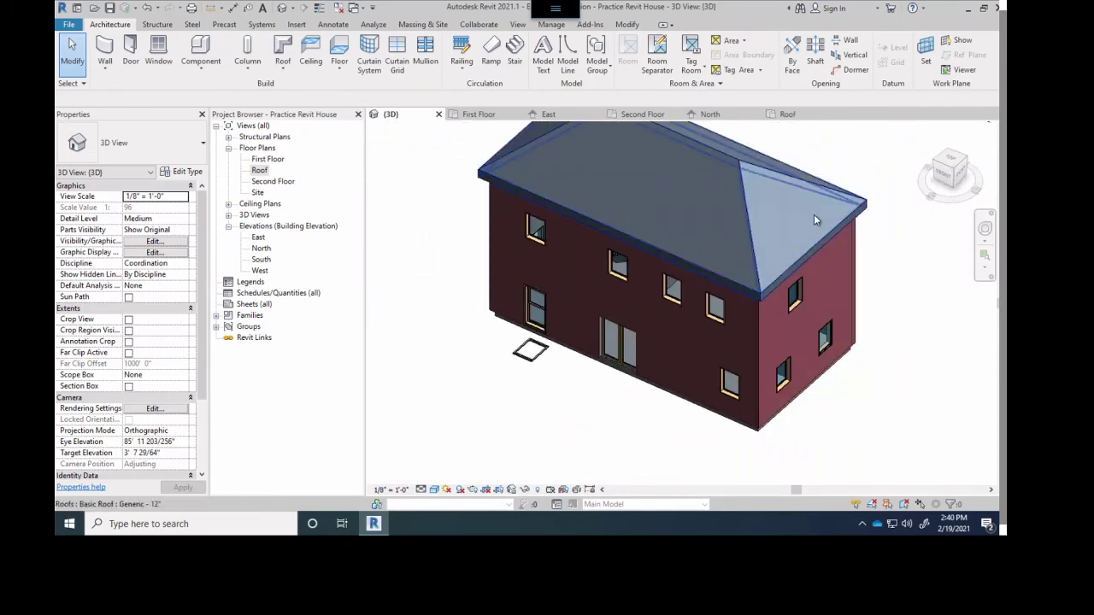
pyautogui.scroll(-3, 767, 239)
pyautogui.keyDown('shift'); pyautogui.moveTo(650, 300); pyautogui.dragTo(642, 237, button='middle'); pyautogui.keyUp('shift')
pyautogui.scroll(3, 695, 235)
pyautogui.scroll(2, 614, 249)
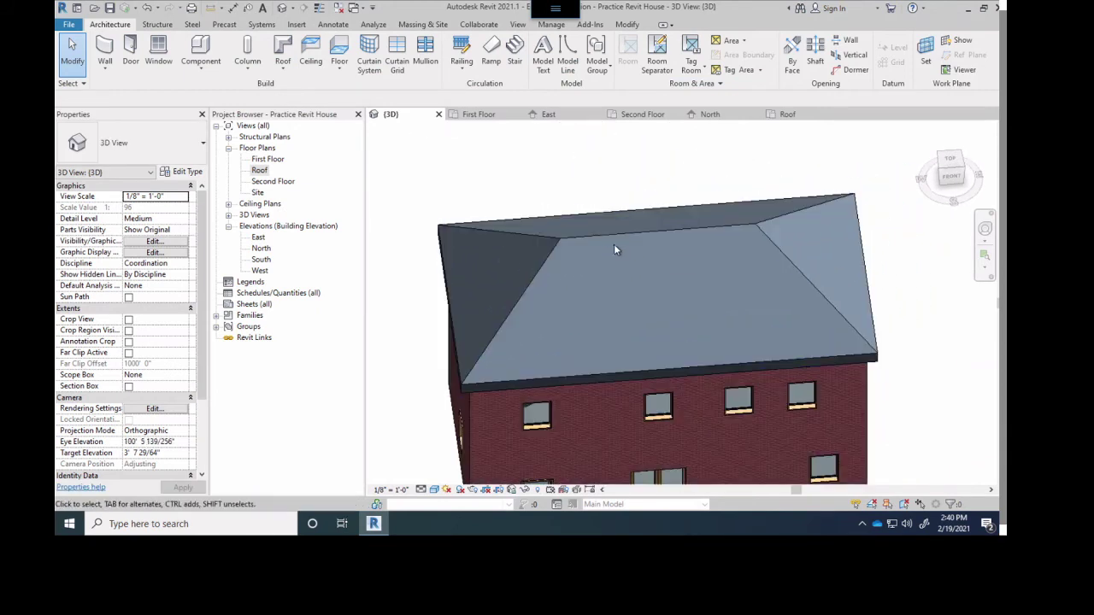
# Step: Select the hip roof, enter Edit Footprint, and pan and zoom onto the left sketch line
pyautogui.click(623, 233)
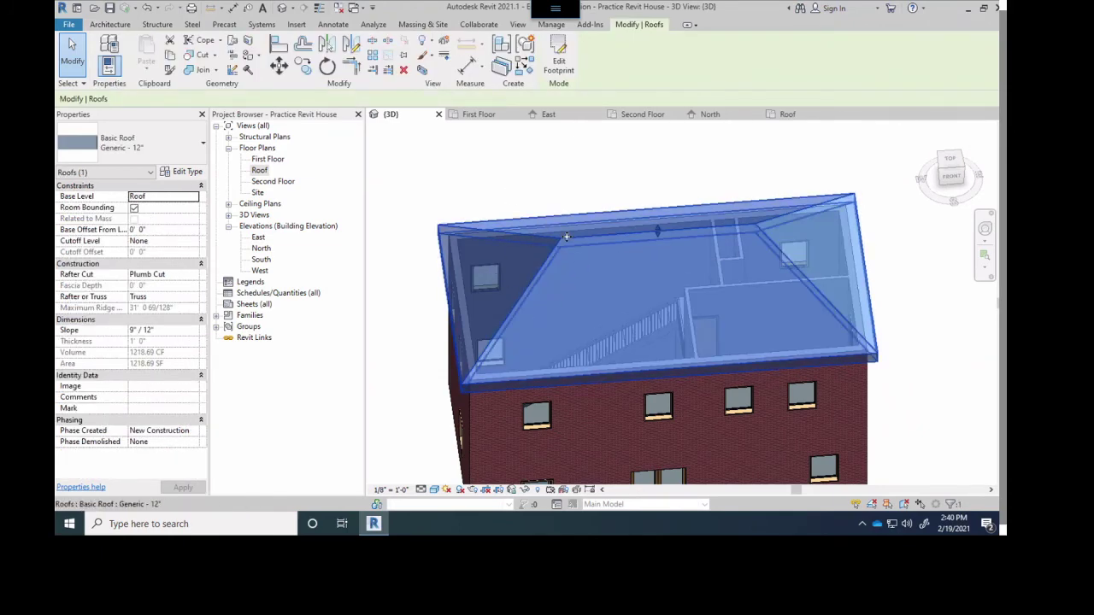
pyautogui.click(560, 59)
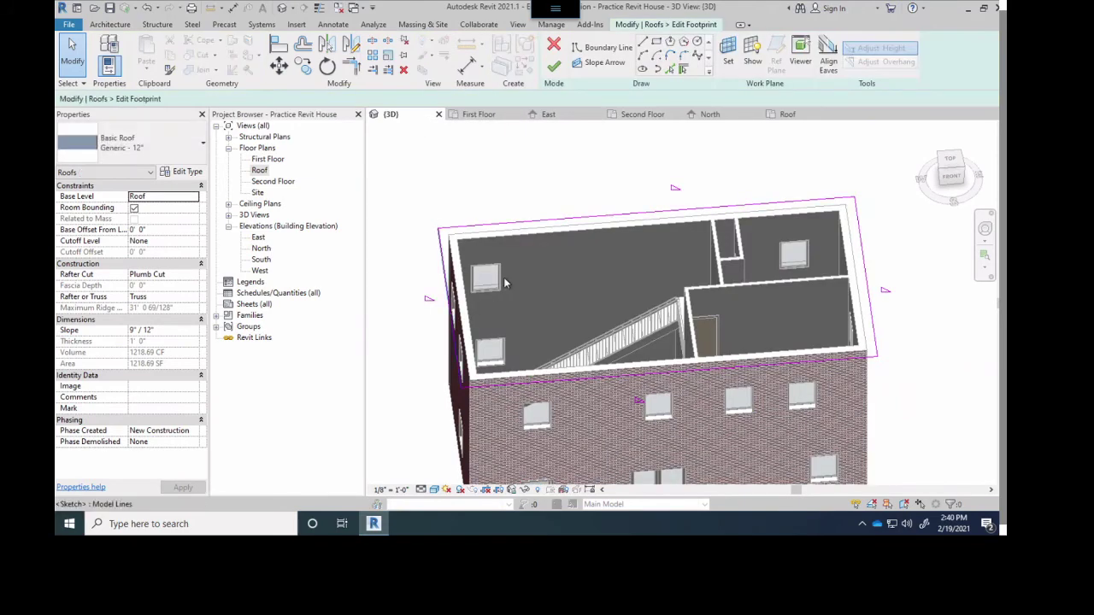
pyautogui.moveTo(551, 246); pyautogui.dragTo(507, 252, button='middle')
pyautogui.scroll(3, 555, 245)
pyautogui.scroll(-1, 498, 262)
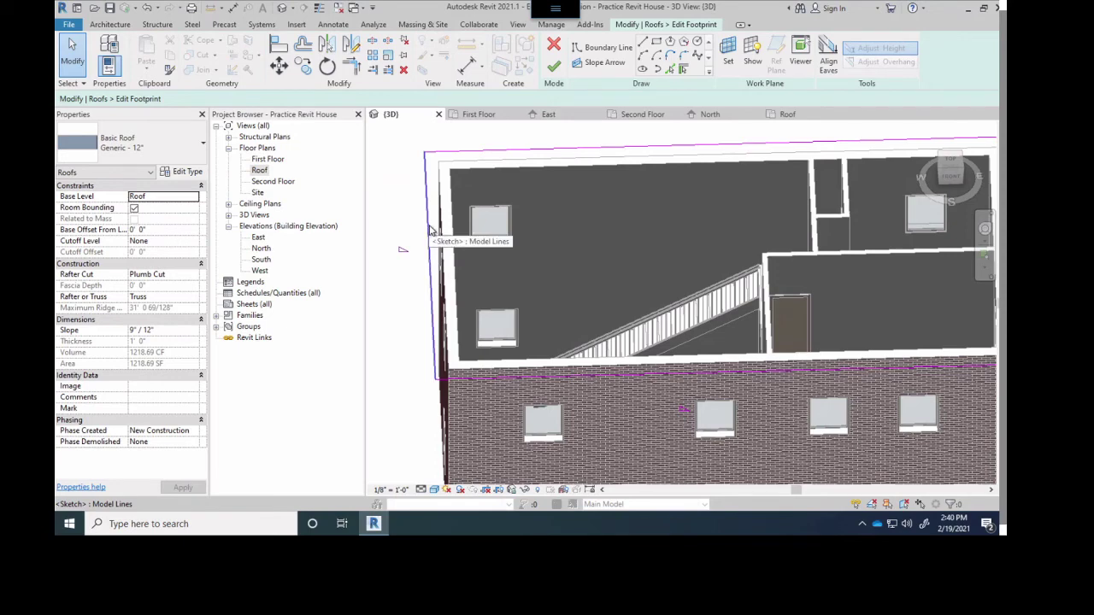
# Step: Toggle Slope Defining off for the left boundary line of the roof sketch
pyautogui.click(429, 231)
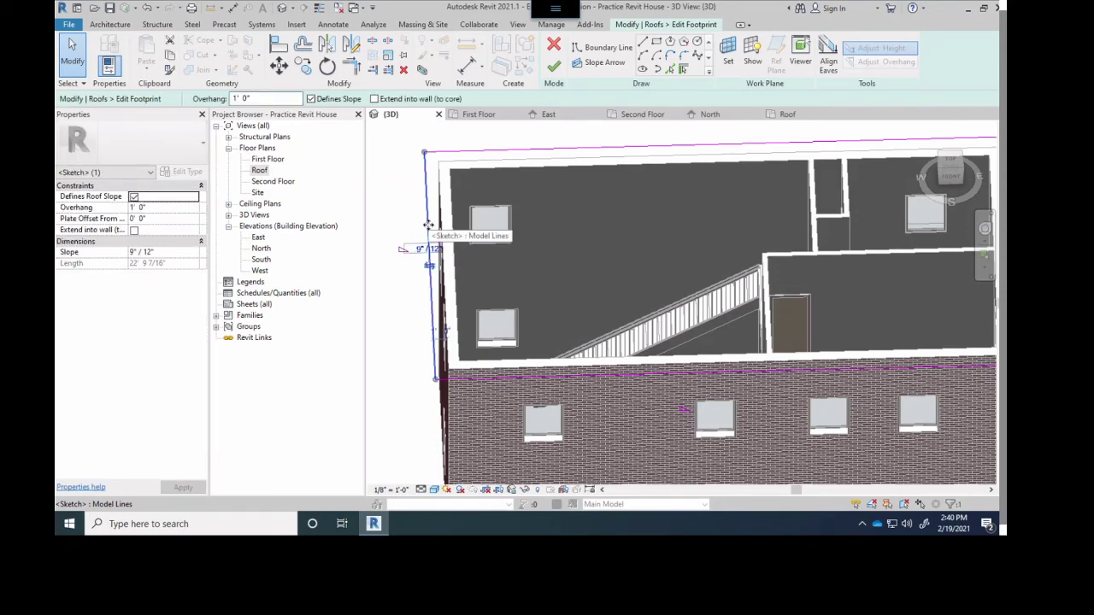
pyautogui.rightClick(430, 229)
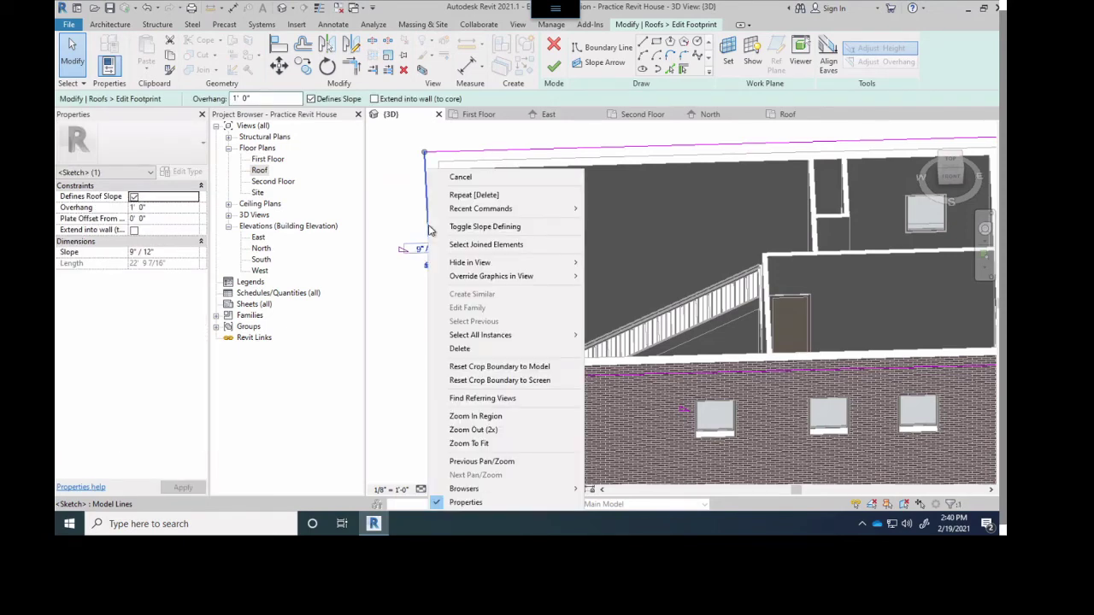
pyautogui.click(485, 227)
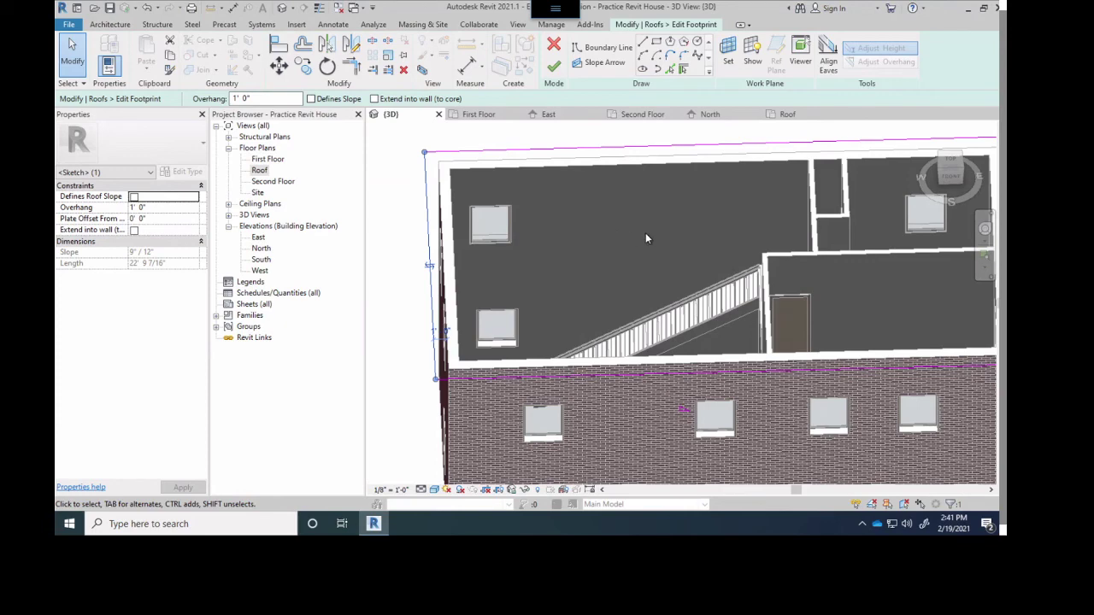
pyautogui.scroll(4, 749, 271)
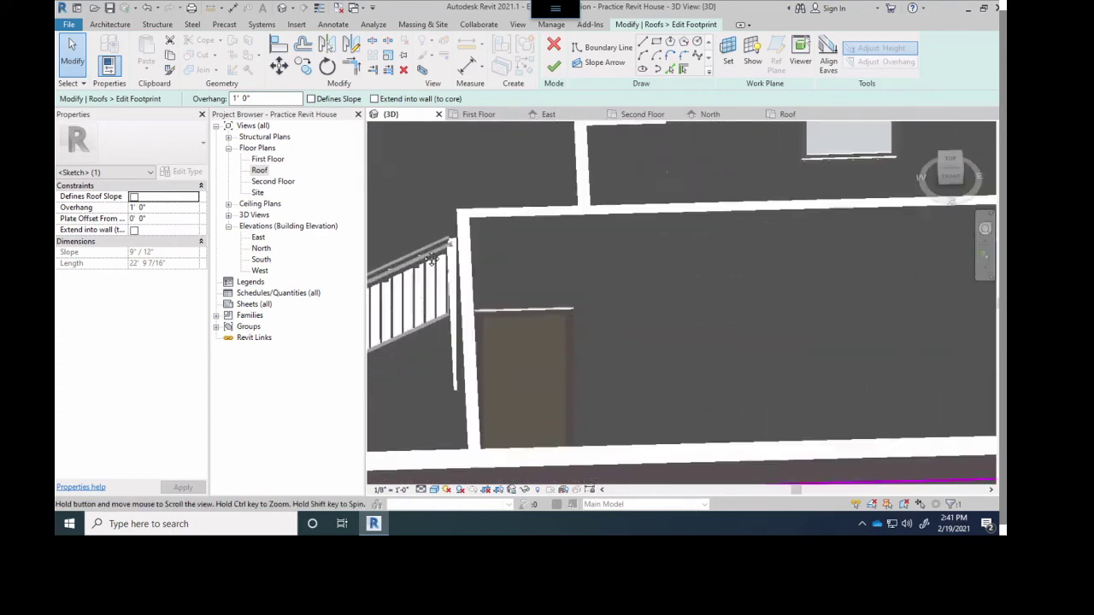
pyautogui.scroll(-5, 840, 277)
pyautogui.scroll(6, 819, 271)
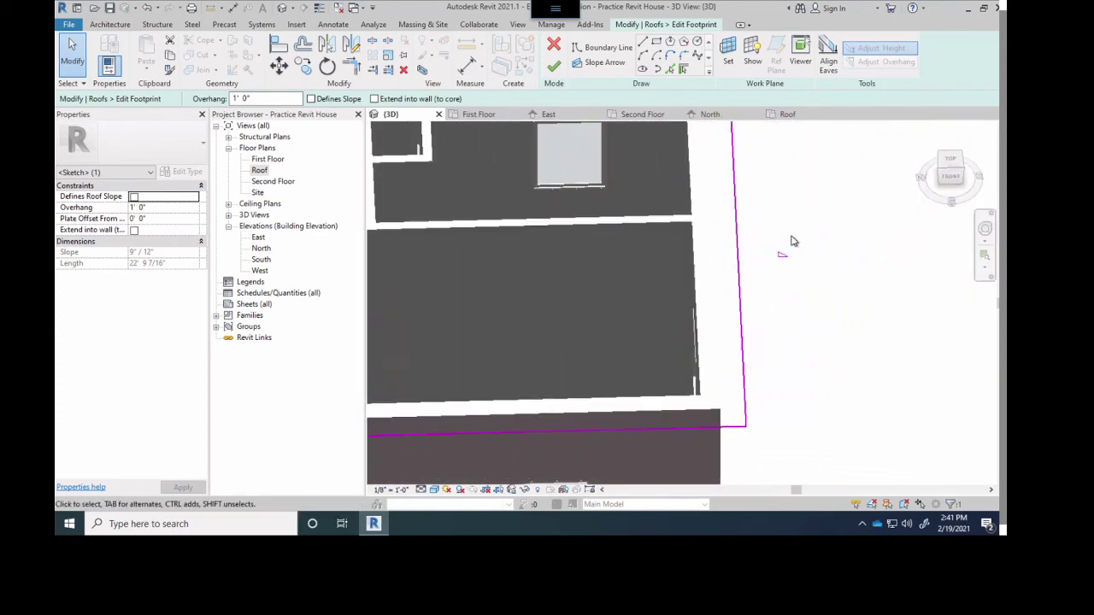
pyautogui.scroll(-4, 681, 265)
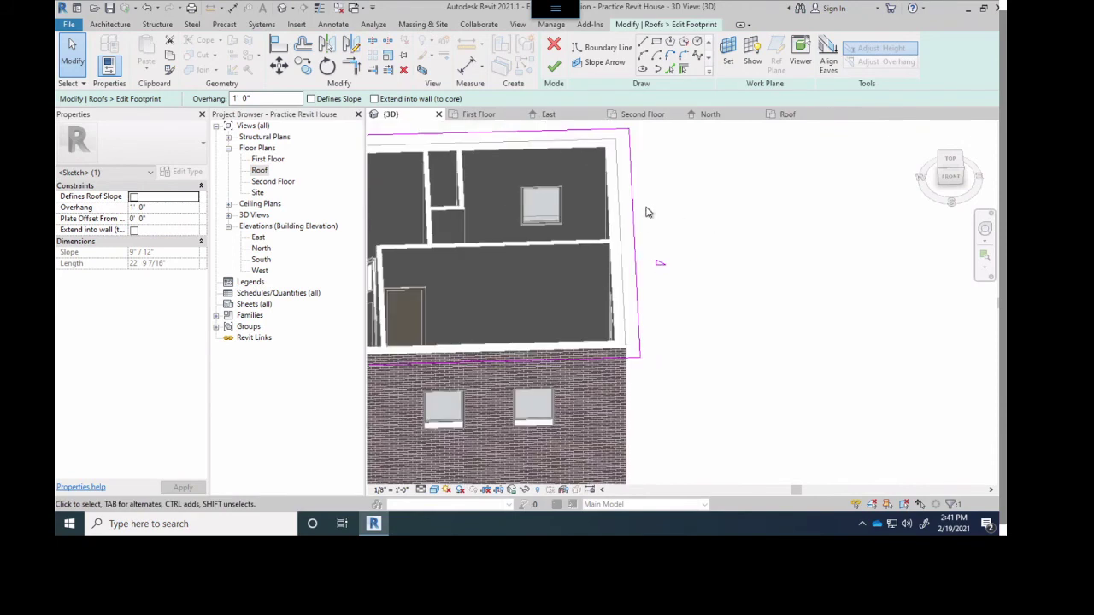
# Step: Toggle Slope Defining off for the right boundary line so only the long sides slope
pyautogui.click(636, 236)
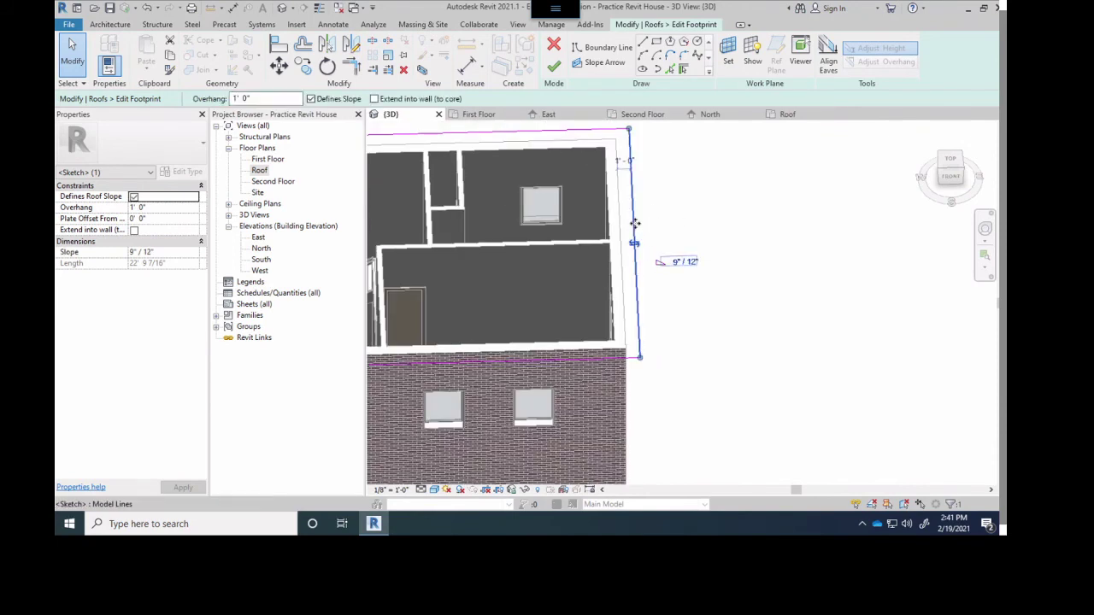
pyautogui.rightClick(635, 224)
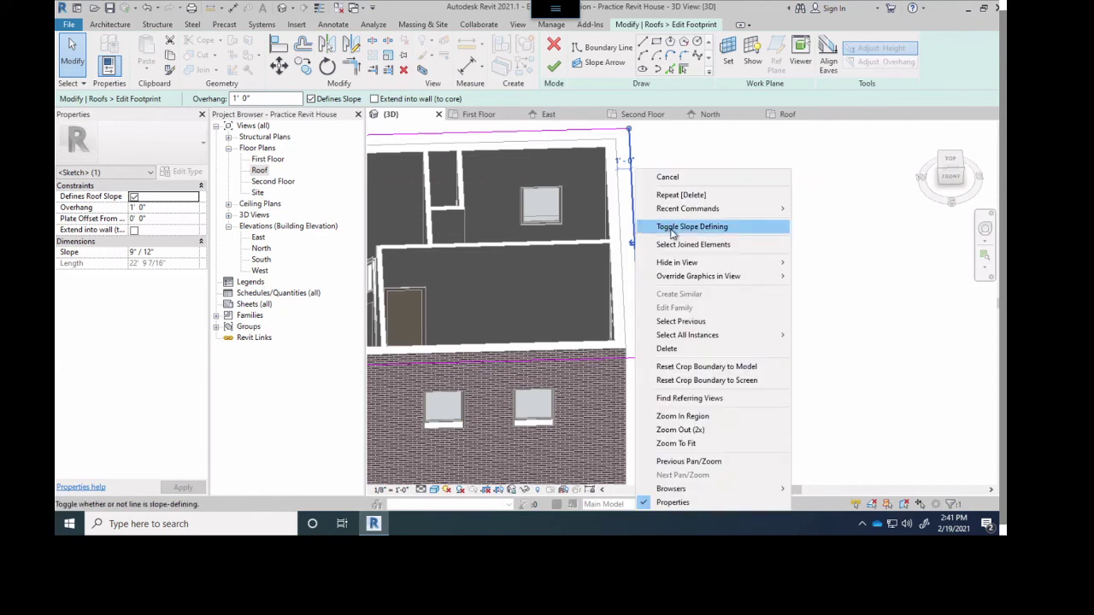
pyautogui.click(672, 234)
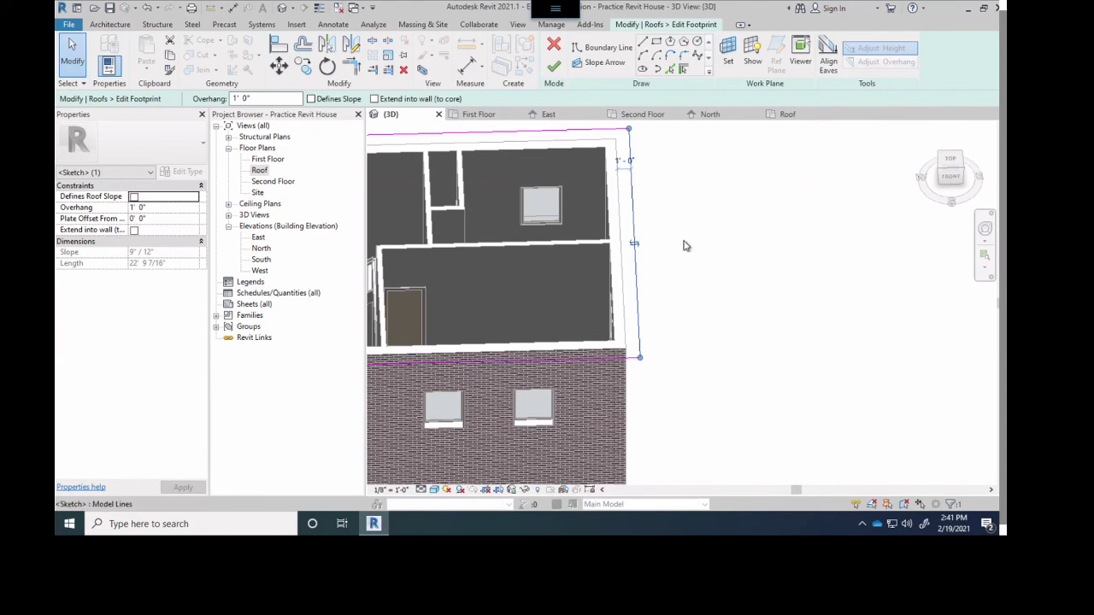
pyautogui.moveTo(684, 246)
pyautogui.keyDown('shift'); pyautogui.mouseDown(button='middle')
pyautogui.moveTo(741, 262)
pyautogui.moveTo(694, 260)
pyautogui.mouseUp(button='middle'); pyautogui.keyUp('shift')
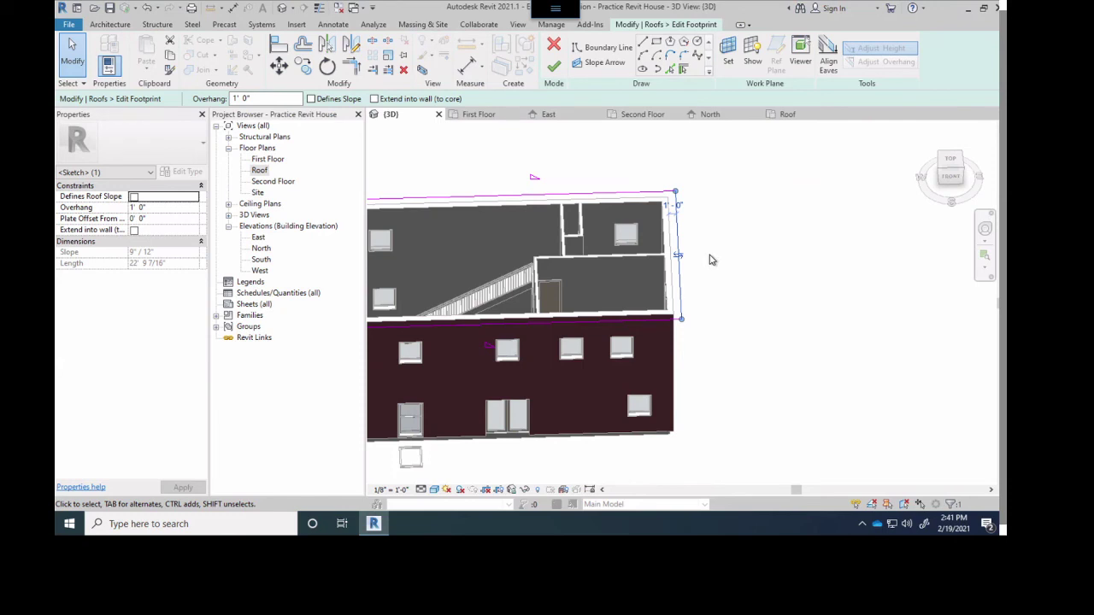
# Step: Finish the footprint edit, then orbit and zoom in to inspect the open triangular gable end
pyautogui.click(555, 69)
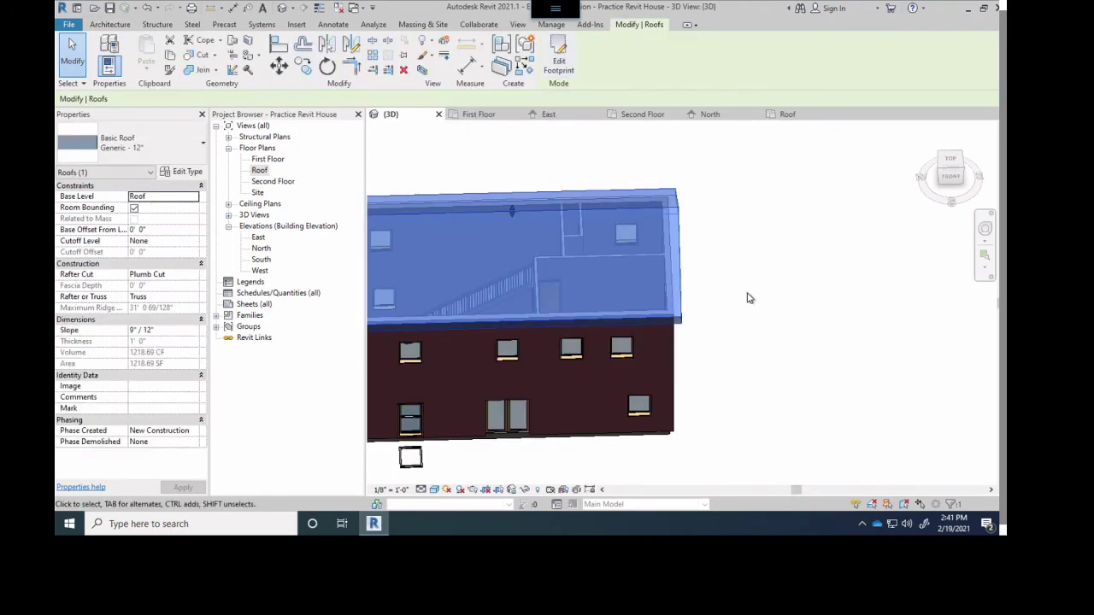
pyautogui.keyDown('shift'); pyautogui.moveTo(758, 295); pyautogui.dragTo(555, 313, button='middle'); pyautogui.keyUp('shift')
pyautogui.press('Escape')
pyautogui.scroll(3, 684, 318)
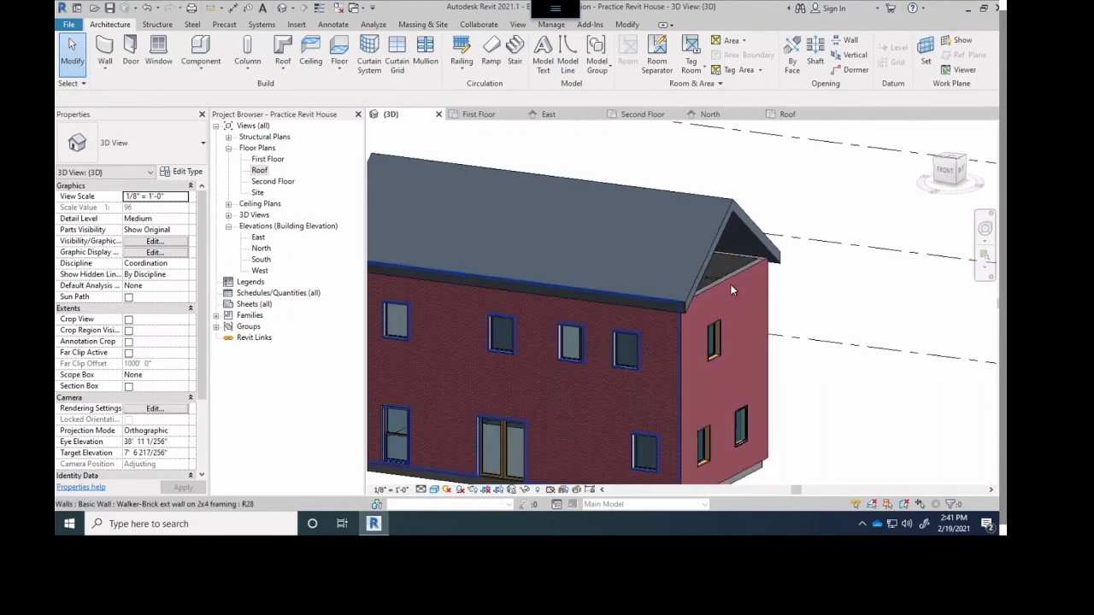
pyautogui.scroll(3, 737, 282)
pyautogui.scroll(2, 739, 281)
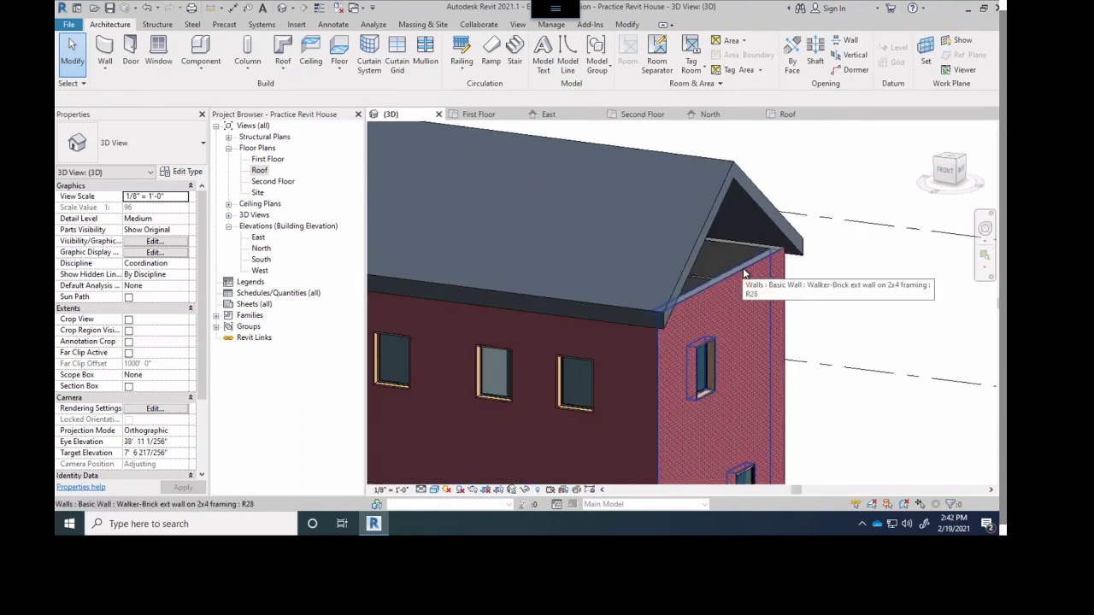
pyautogui.scroll(-5, 867, 300)
pyautogui.keyDown('shift'); pyautogui.moveTo(867, 300); pyautogui.dragTo(719, 253, button='middle'); pyautogui.keyUp('shift')
pyautogui.scroll(3, 719, 253)
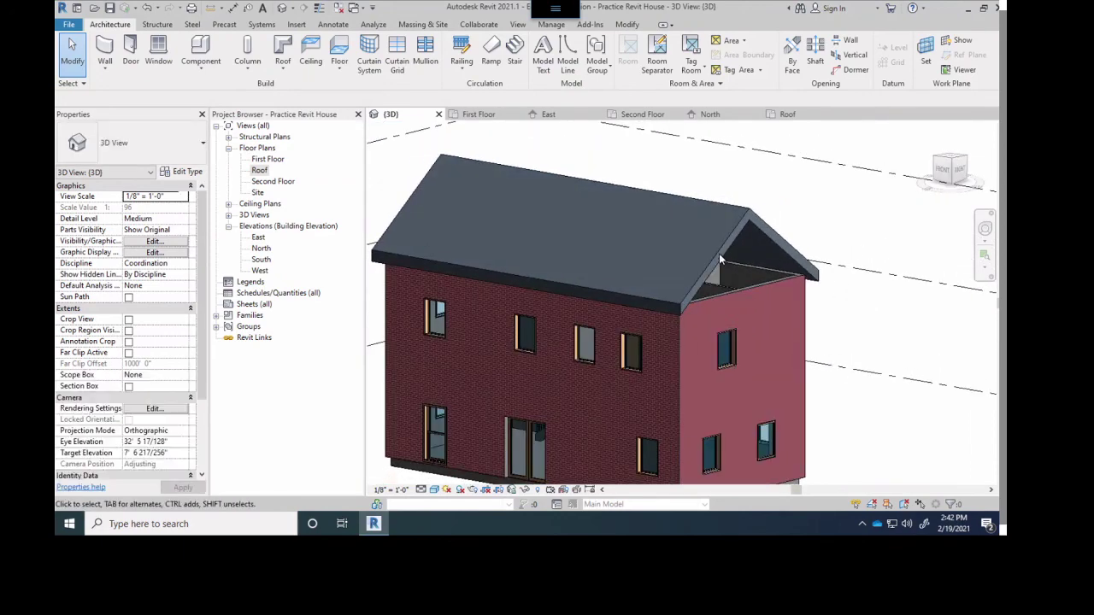
pyautogui.scroll(3, 784, 297)
# Step: Attach the tops of both gable end walls to the roof with Attach Top/Base
pyautogui.click(765, 289)
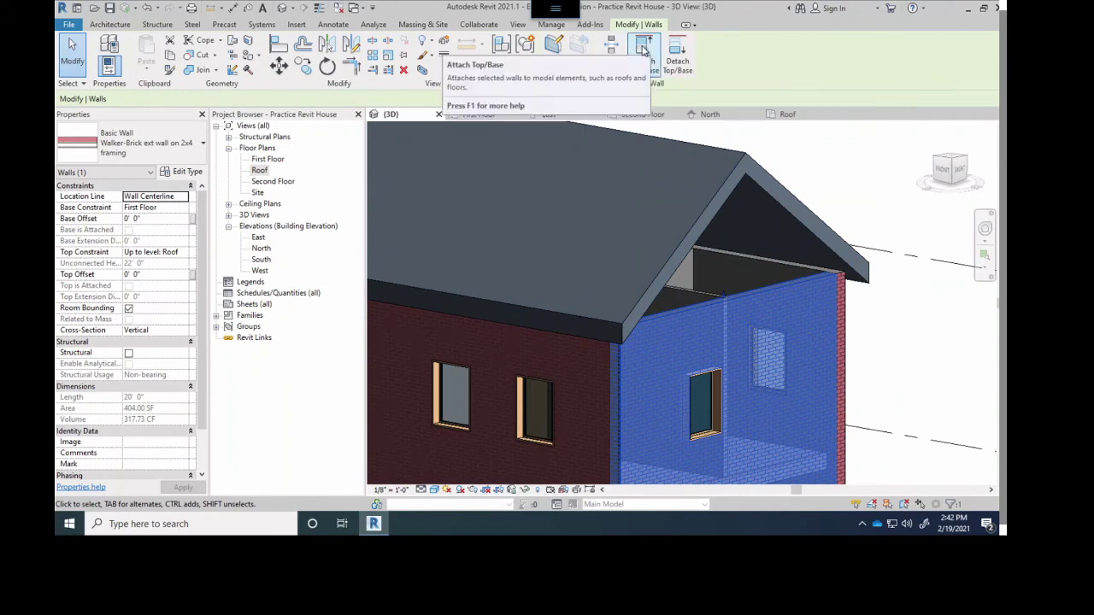
pyautogui.click(643, 49)
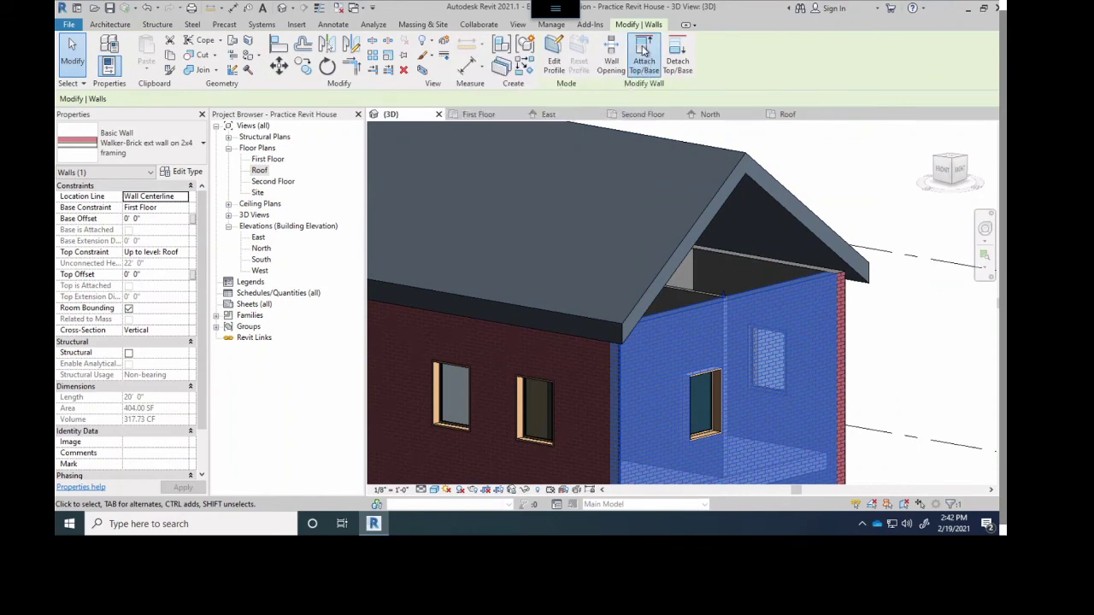
pyautogui.click(795, 204)
pyautogui.press('Escape')
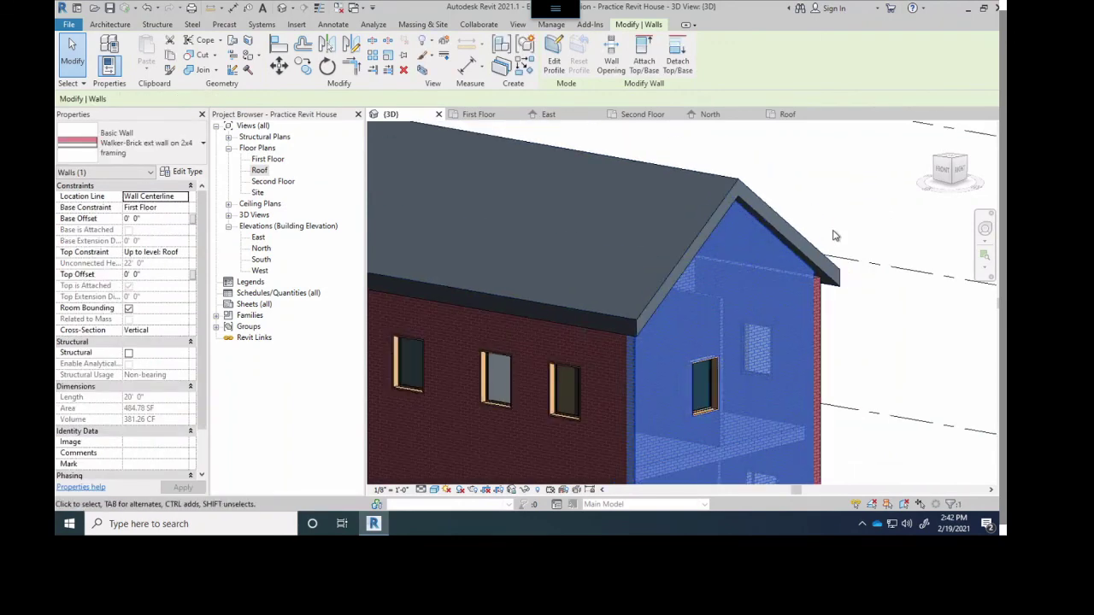
pyautogui.keyDown('shift'); pyautogui.moveTo(702, 213); pyautogui.dragTo(642, 258, button='middle'); pyautogui.keyUp('shift')
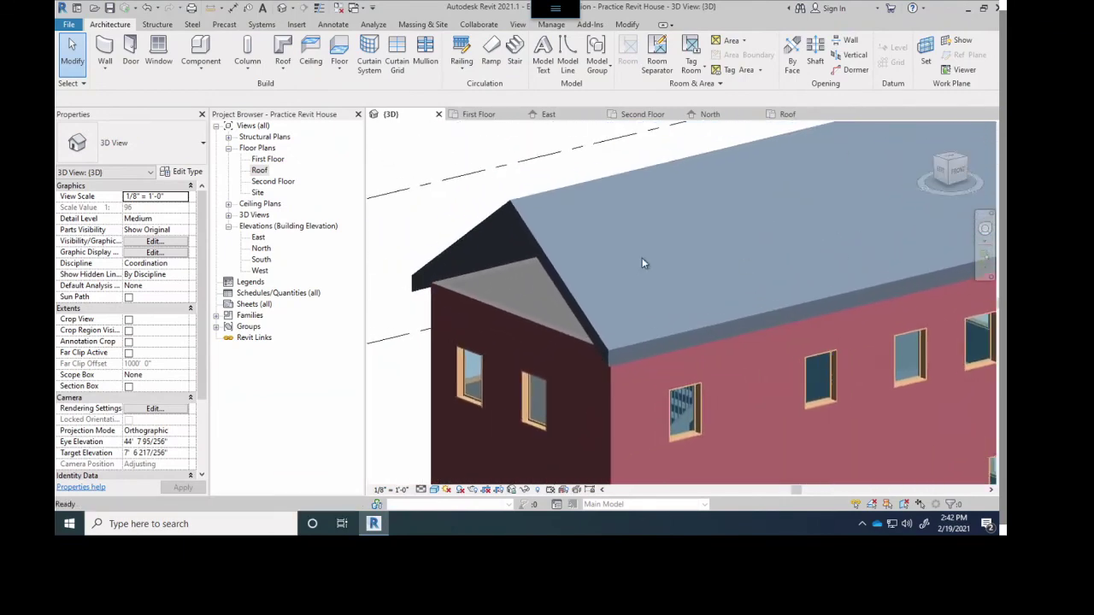
pyautogui.click(520, 320)
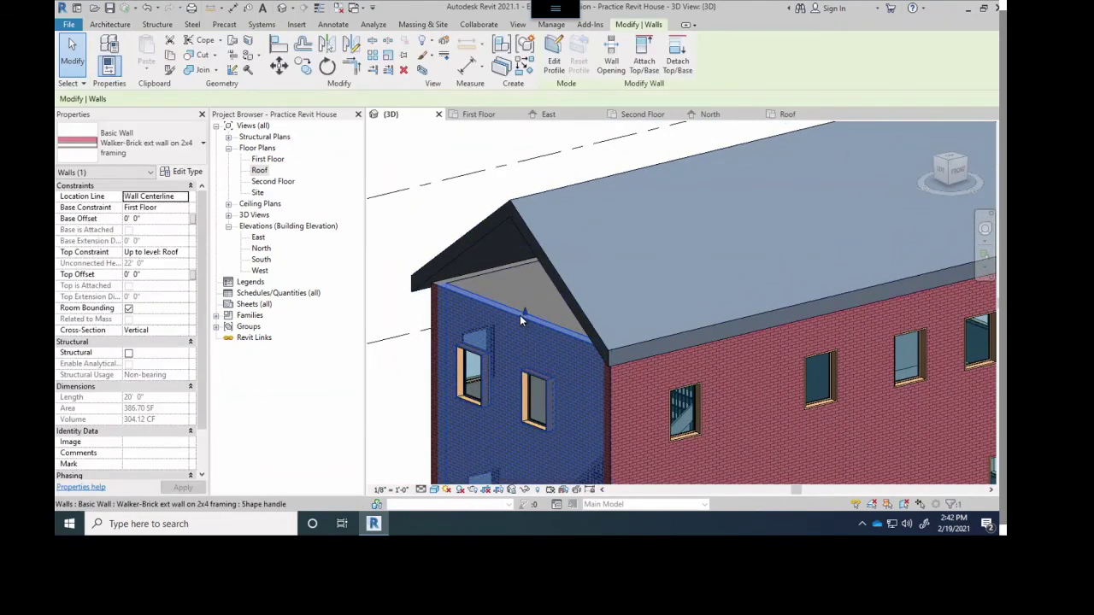
pyautogui.click(643, 49)
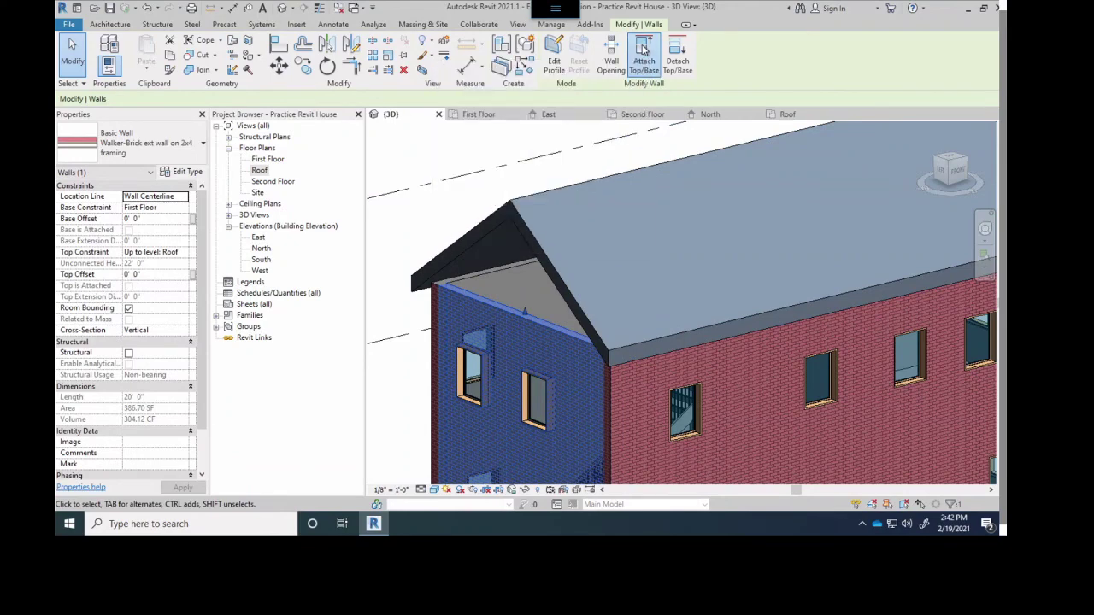
pyautogui.click(491, 231)
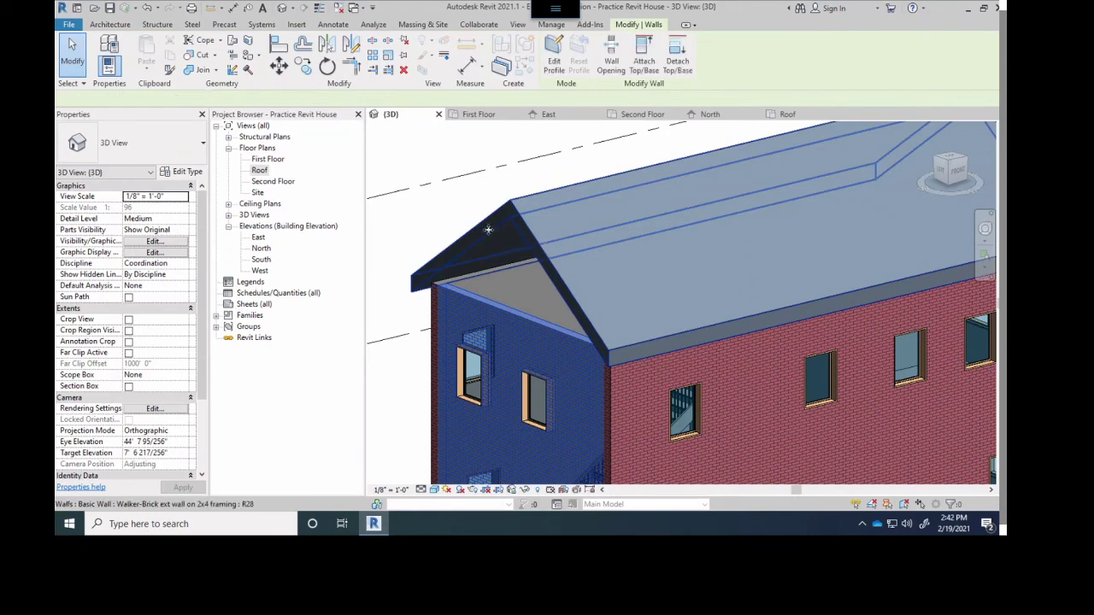
pyautogui.scroll(-6, 506, 233)
pyautogui.click(506, 235)
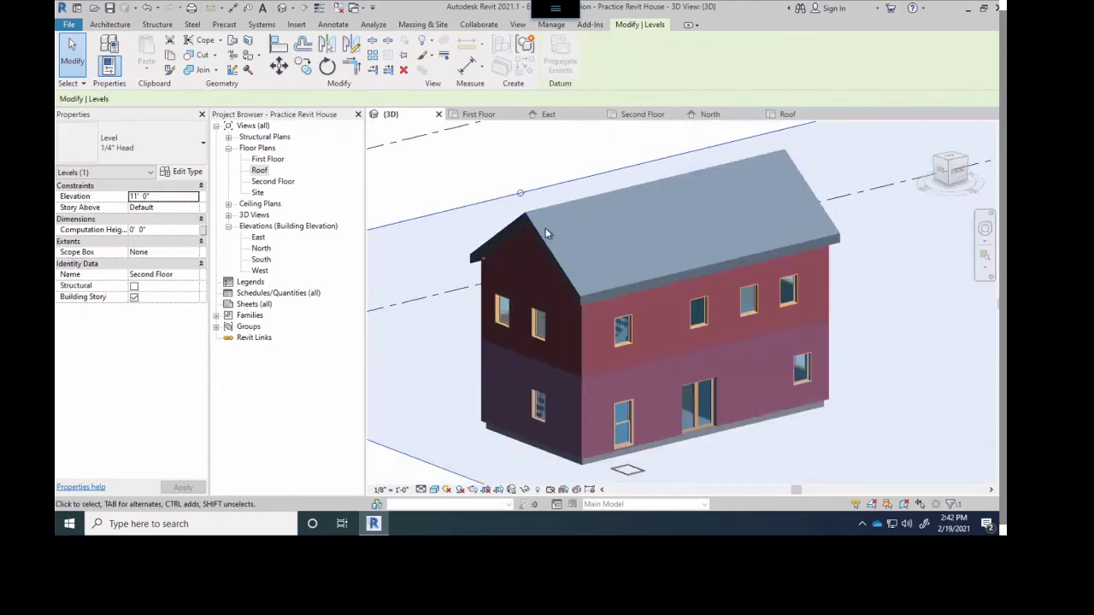
pyautogui.scroll(-3, 555, 243)
pyautogui.keyDown('shift'); pyautogui.moveTo(617, 255); pyautogui.dragTo(458, 163, button='middle'); pyautogui.keyUp('shift')
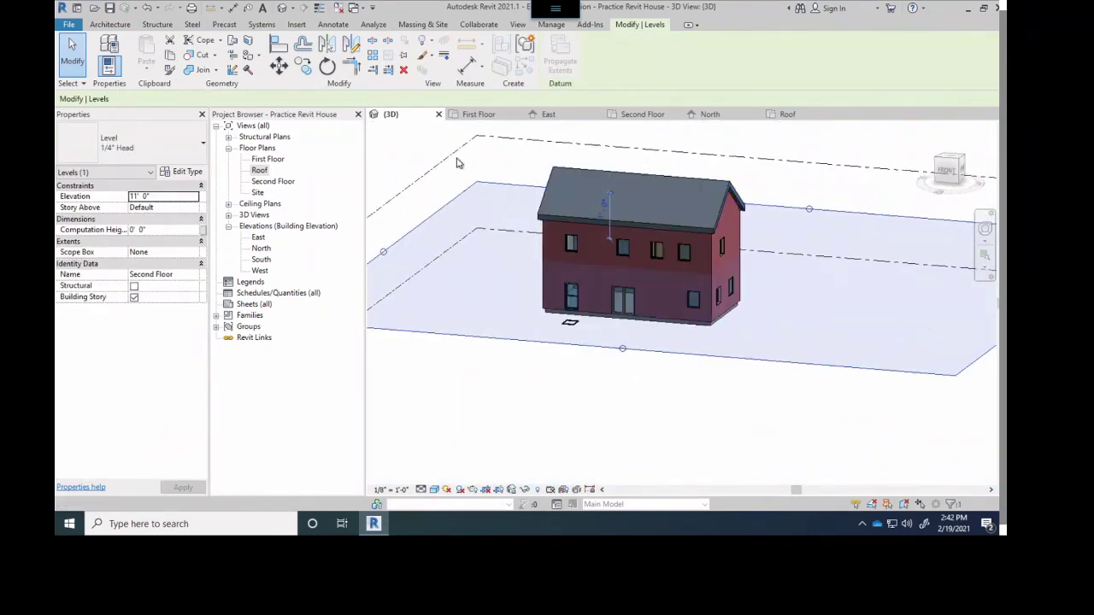
pyautogui.press('Escape')
pyautogui.keyDown('shift'); pyautogui.moveTo(576, 245); pyautogui.dragTo(731, 270, button='middle'); pyautogui.keyUp('shift')
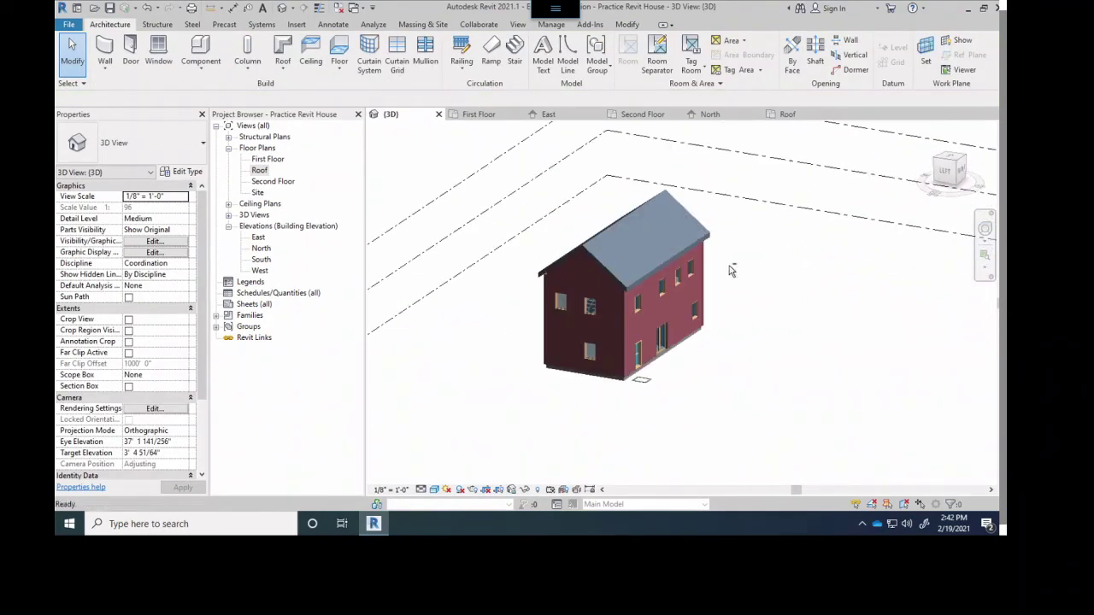
pyautogui.keyDown('shift'); pyautogui.moveTo(643, 289); pyautogui.dragTo(405, 239, button='middle'); pyautogui.keyUp('shift')
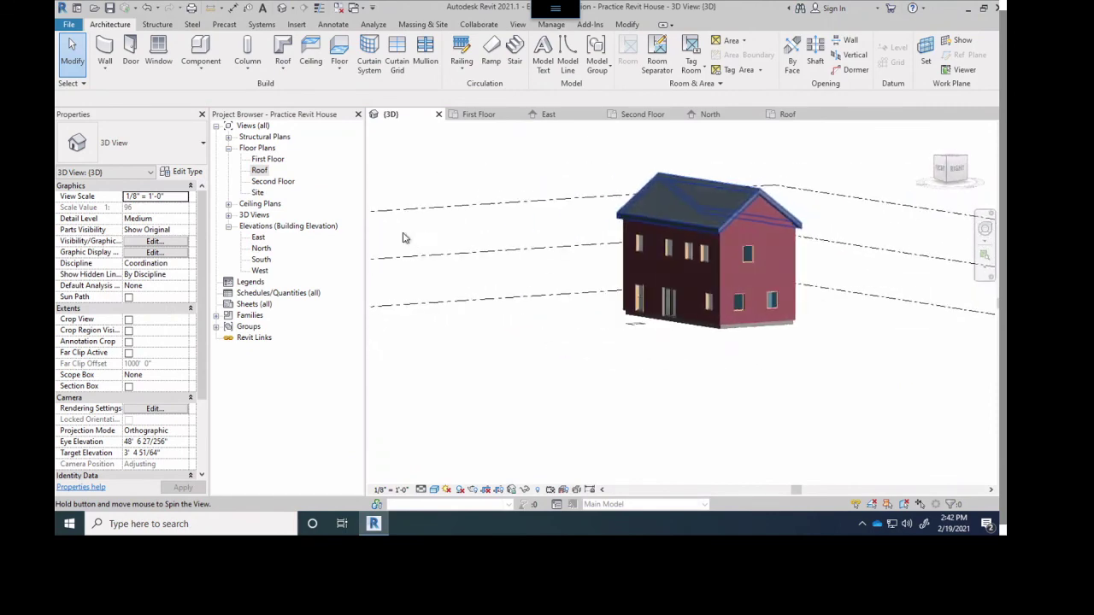
pyautogui.scroll(3, 769, 198)
pyautogui.keyDown('shift'); pyautogui.moveTo(734, 232); pyautogui.dragTo(598, 190, button='middle'); pyautogui.keyUp('shift')
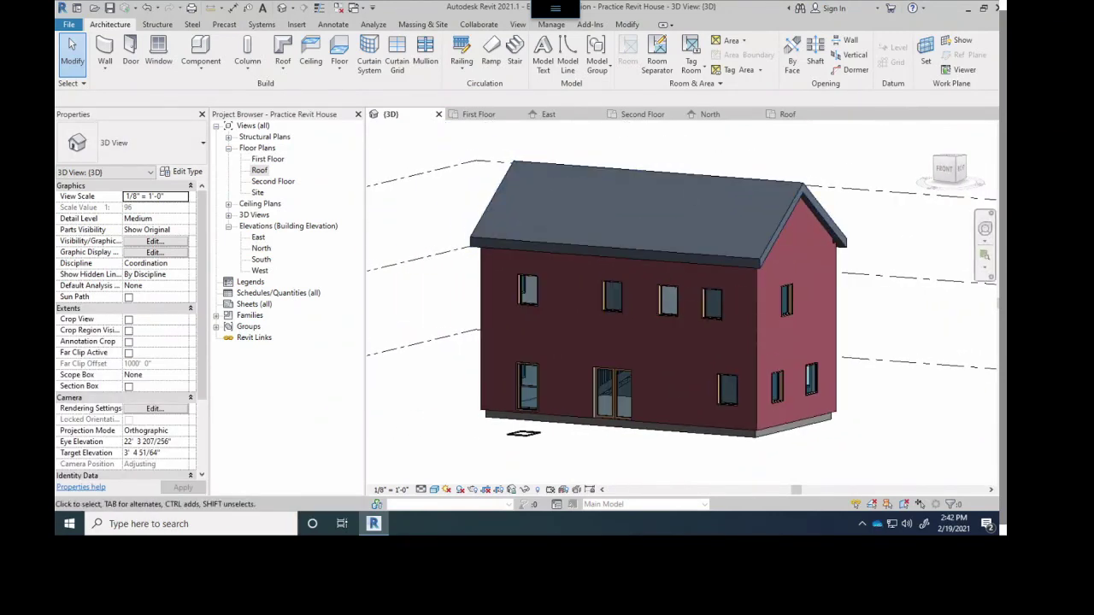